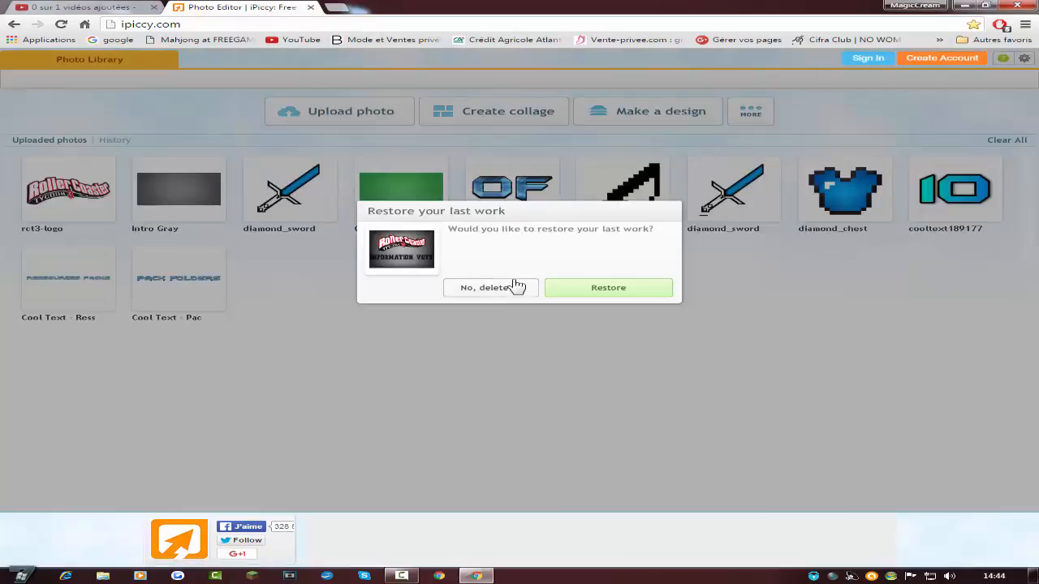
- Discard the previously saved work and create an empty collage canvas with spacing 0
click(490, 289)
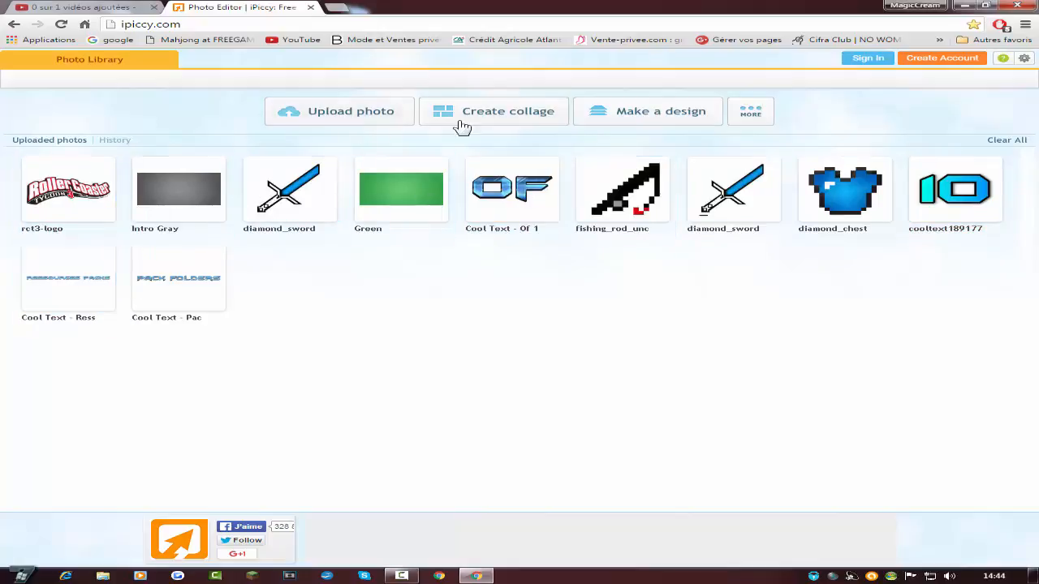
click(510, 124)
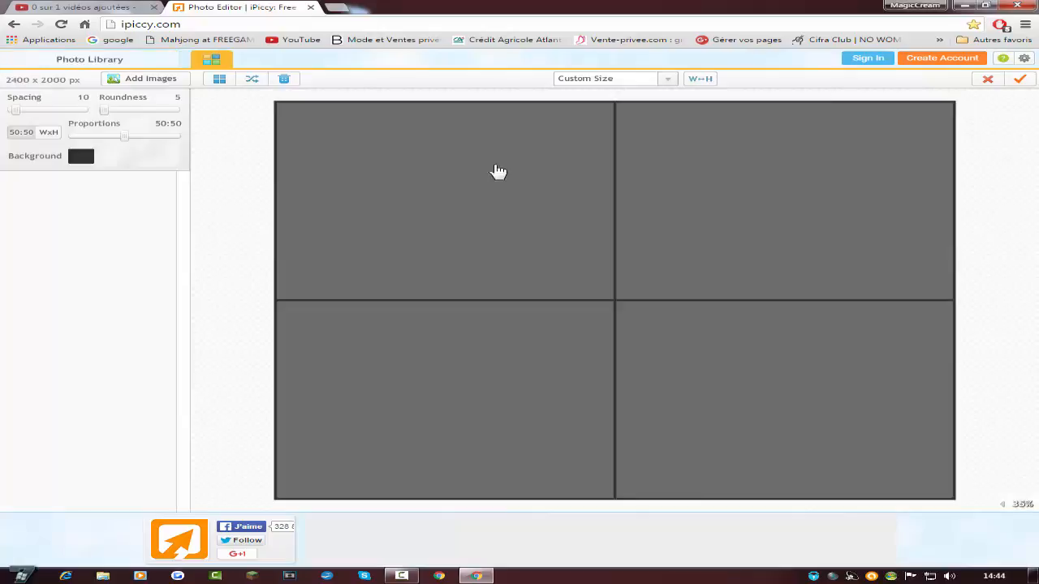
click(21, 109)
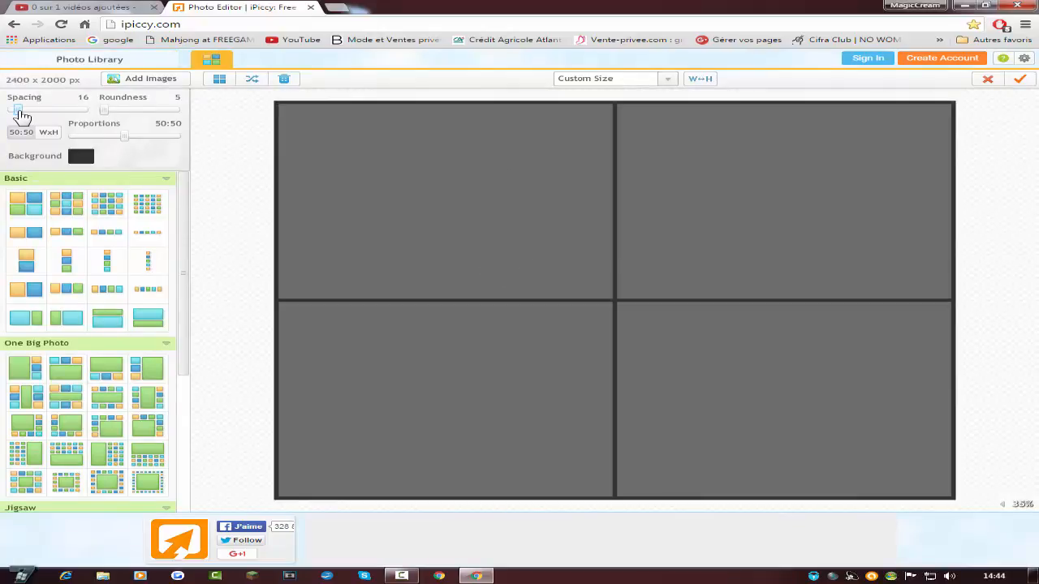
drag(21, 111, 5, 112)
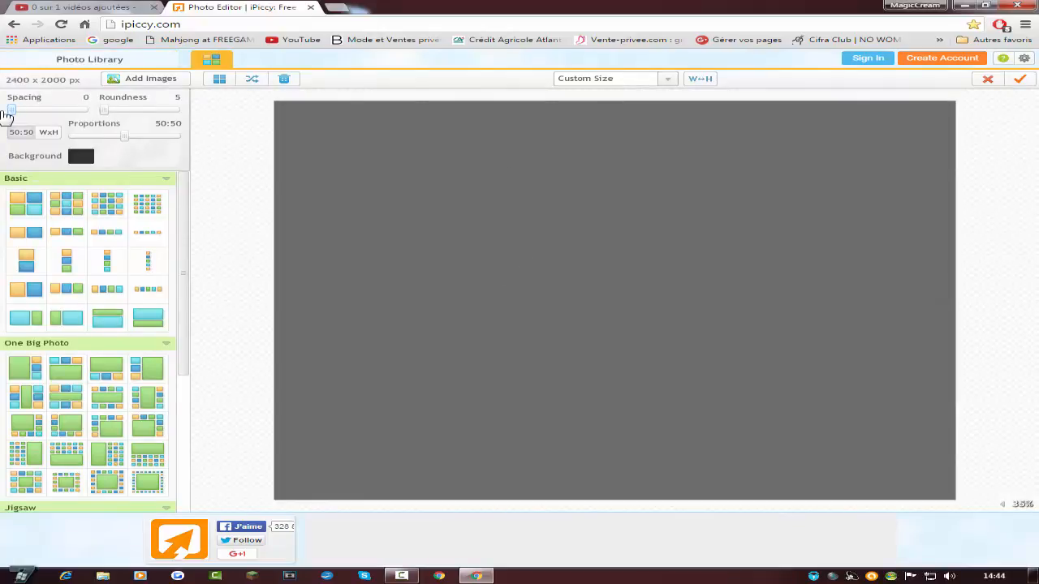
click(1022, 79)
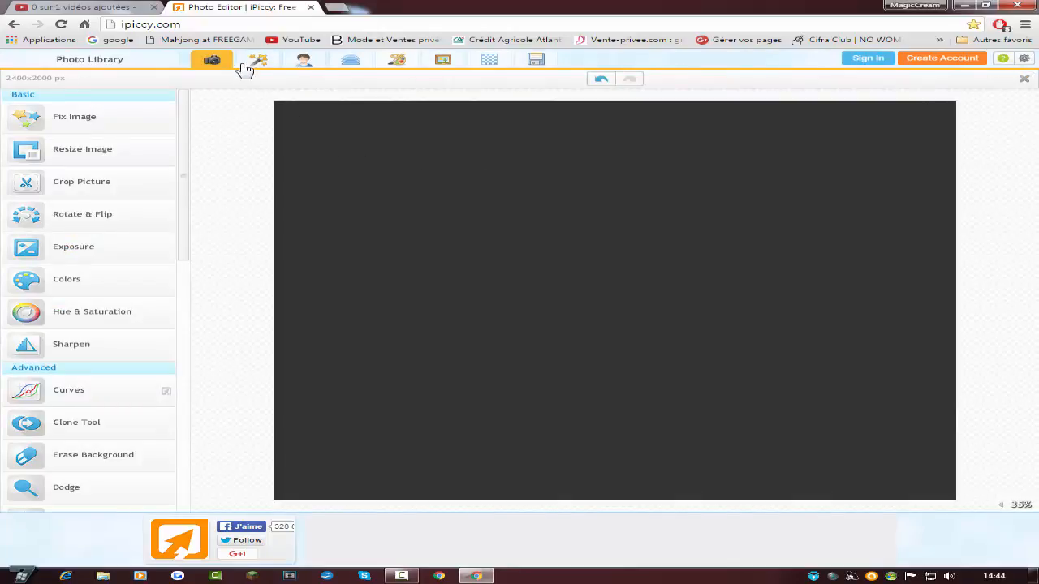
- Upload the landscape image jrp80JV from the desktop's personal folder for use as a photo layer
click(360, 63)
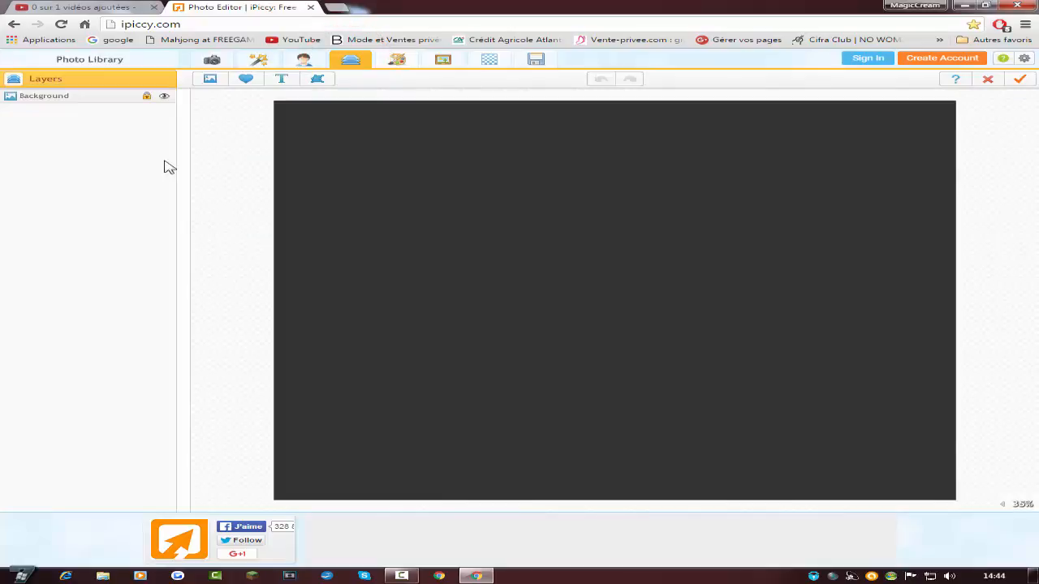
click(210, 80)
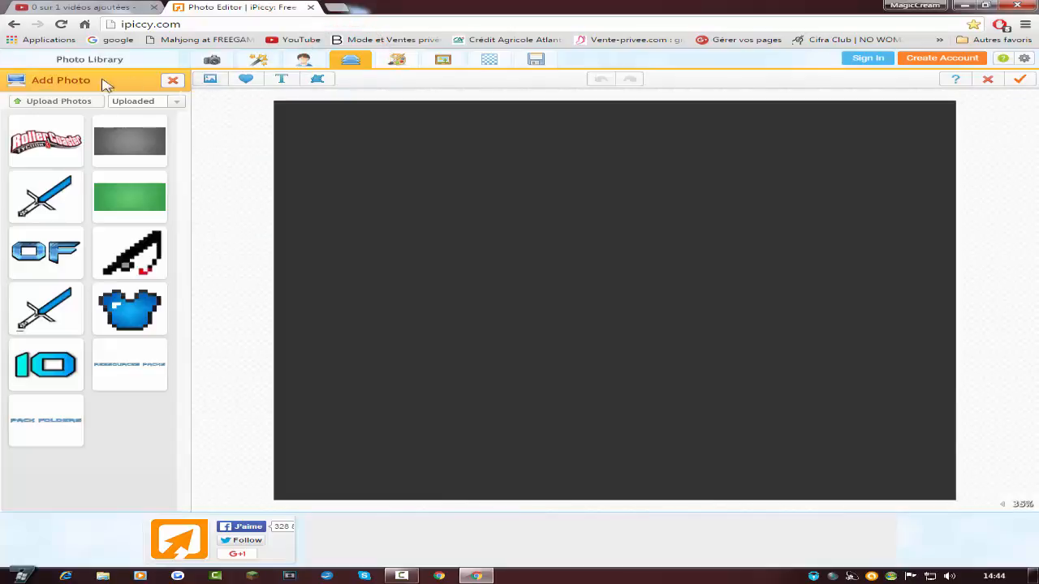
click(48, 106)
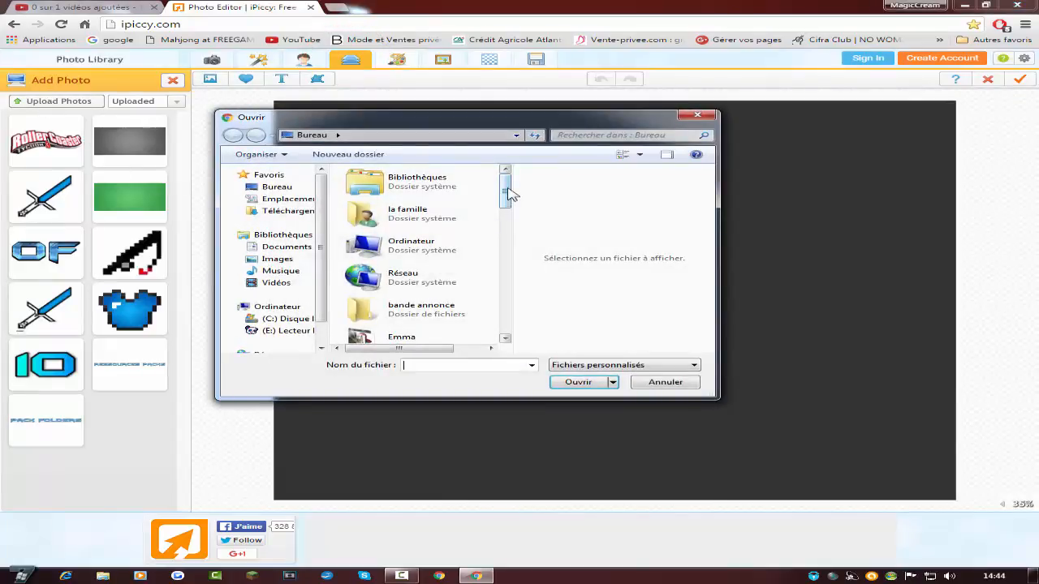
drag(506, 195, 498, 235)
double_click(389, 255)
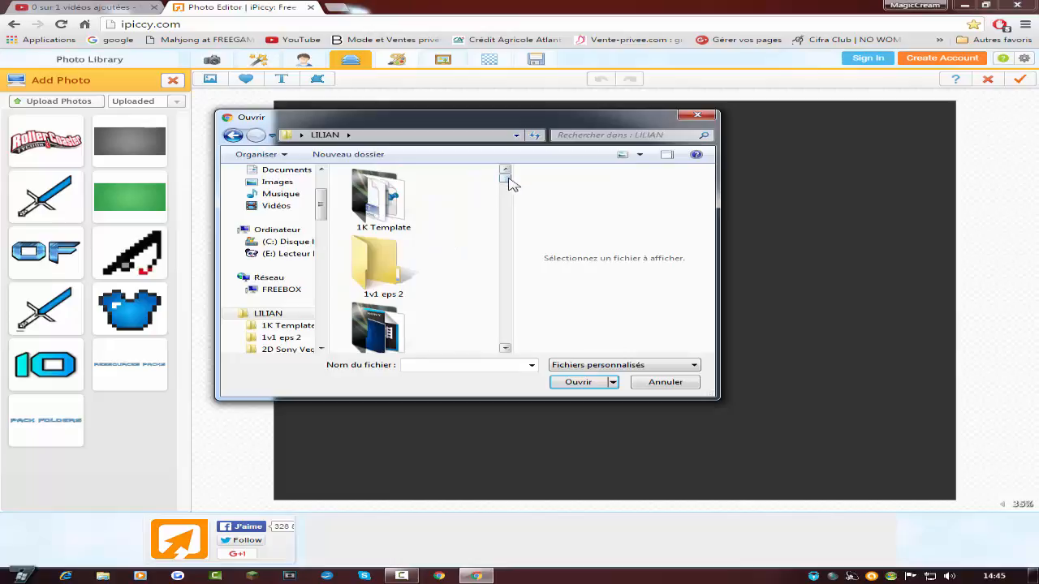
drag(509, 183, 508, 178)
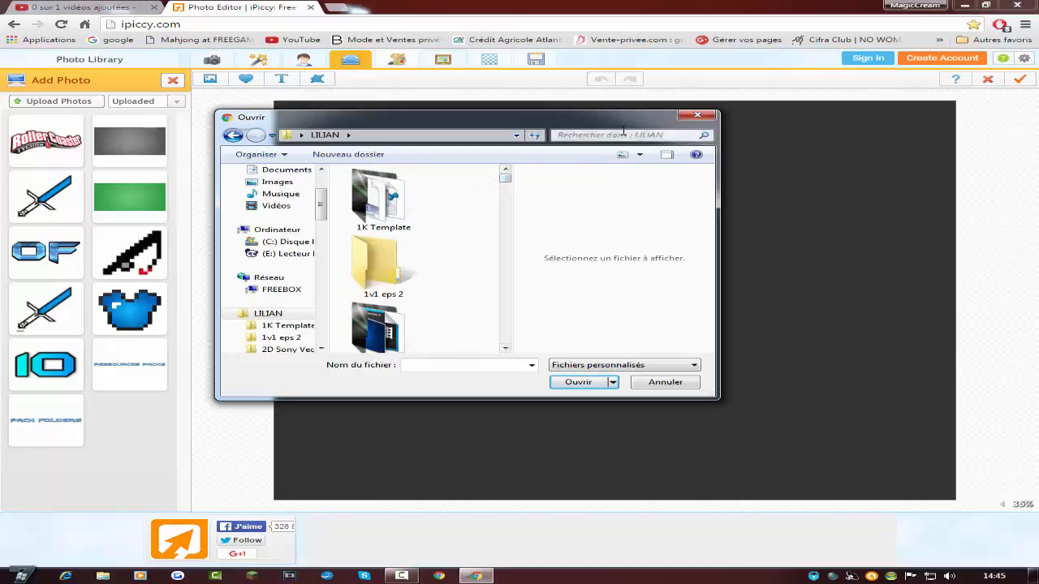
drag(513, 217, 755, 213)
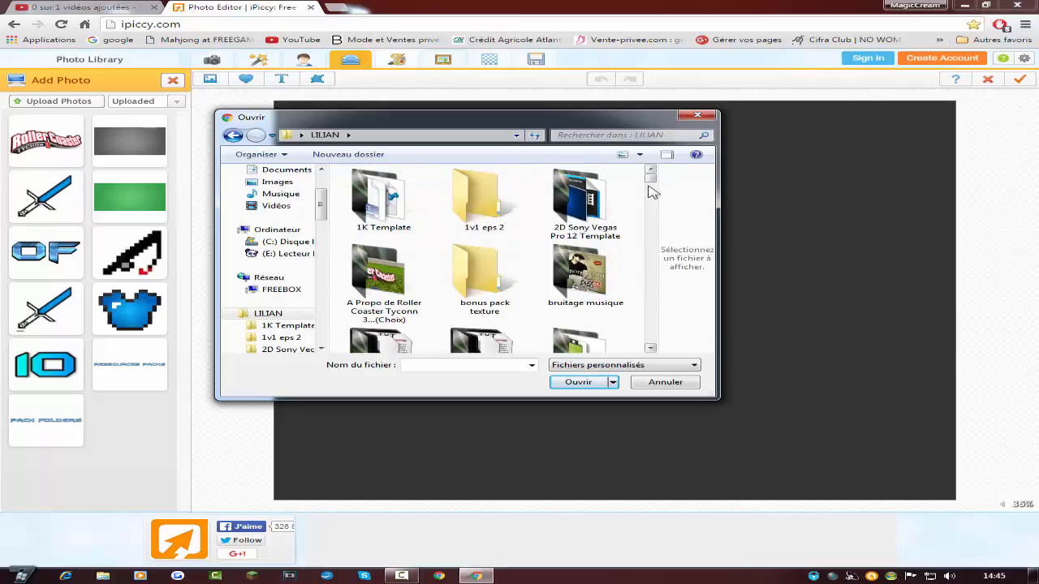
drag(650, 179, 650, 246)
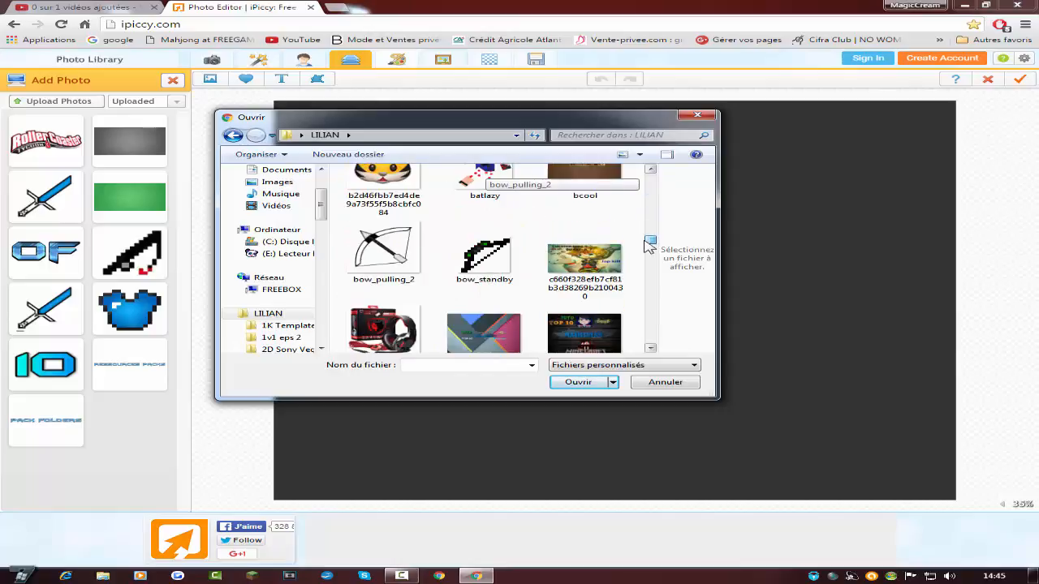
drag(649, 246, 607, 319)
click(388, 182)
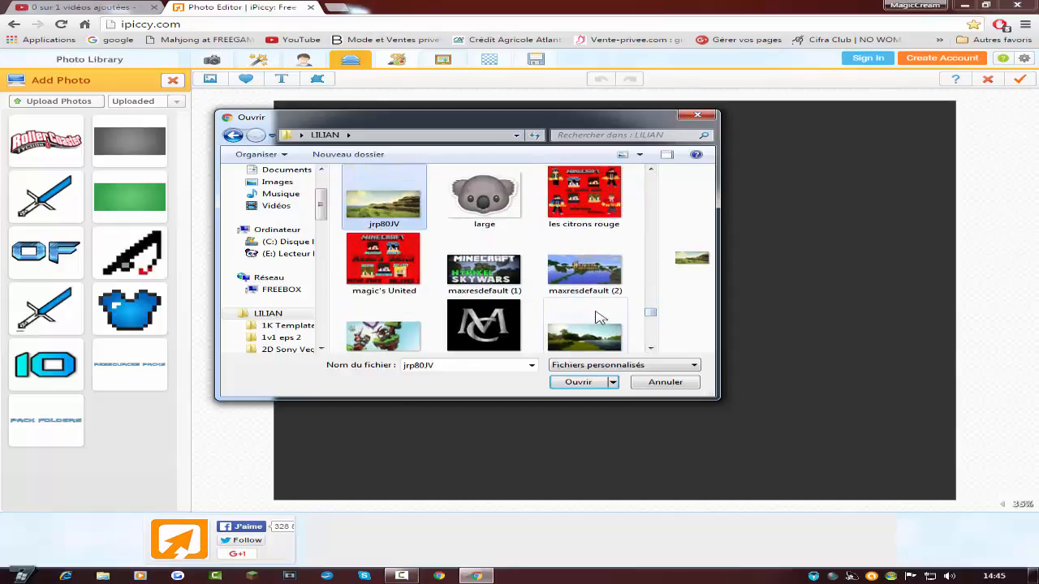
click(576, 382)
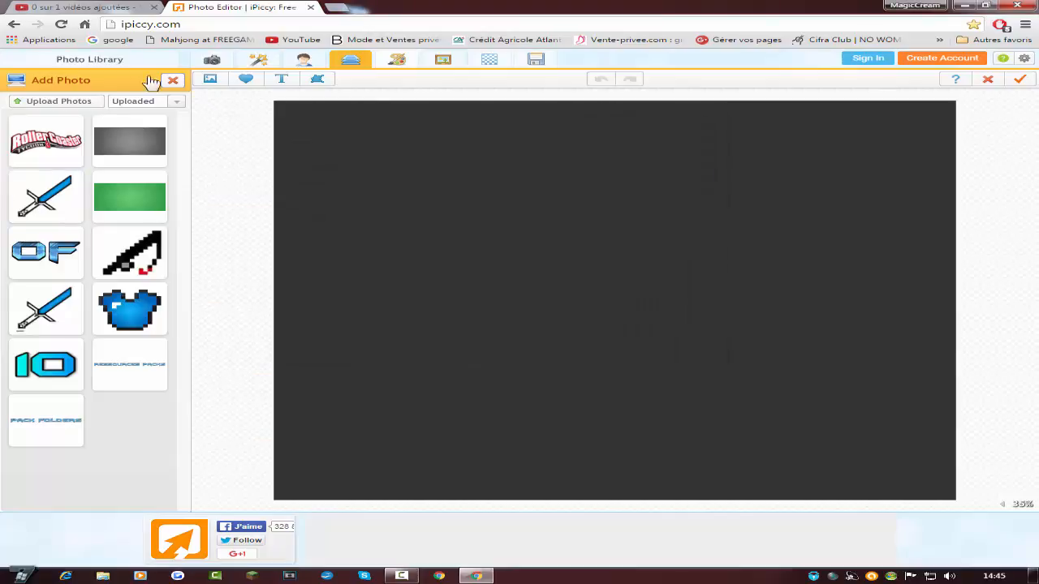
- Add the jrp80JV landscape as a layer and stretch it to cover the whole canvas
drag(74, 160, 364, 162)
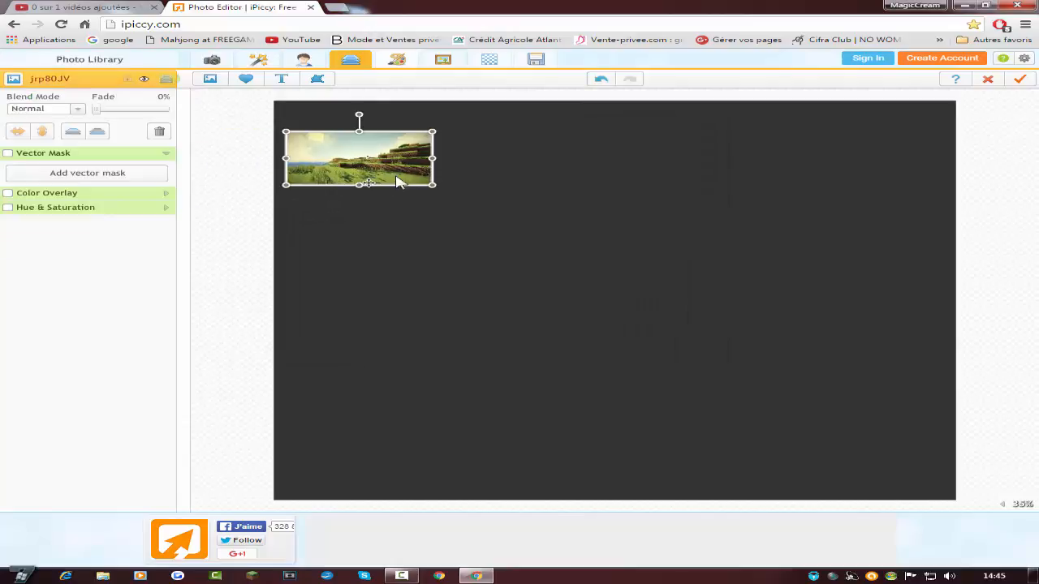
drag(435, 192, 828, 338)
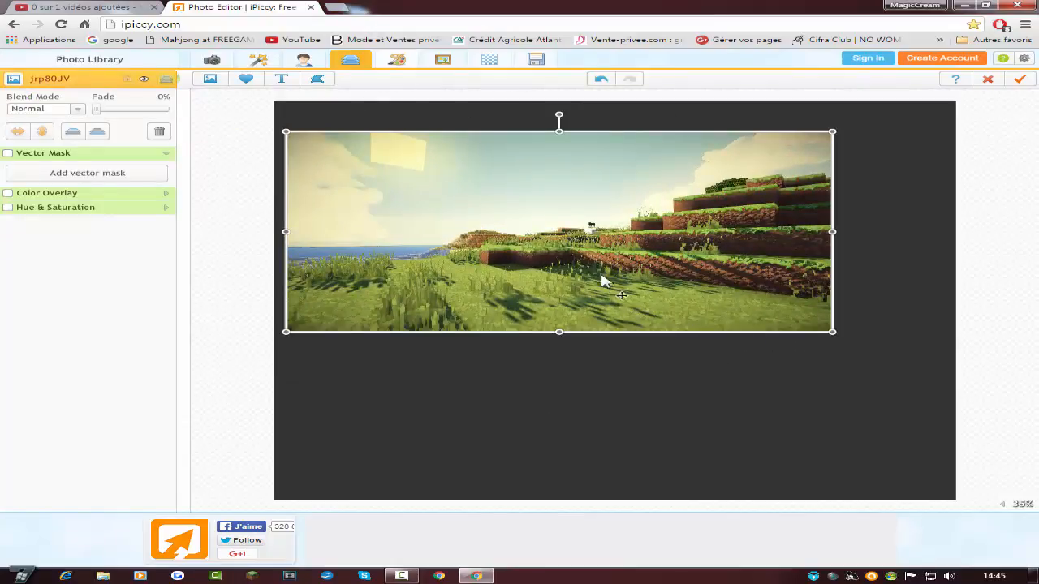
drag(603, 276, 596, 248)
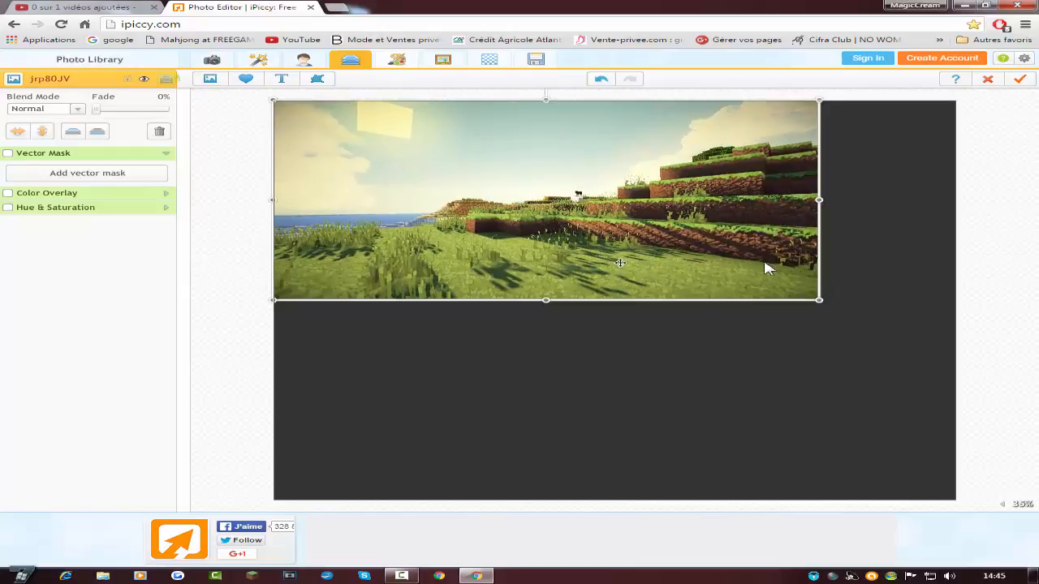
drag(818, 300, 963, 358)
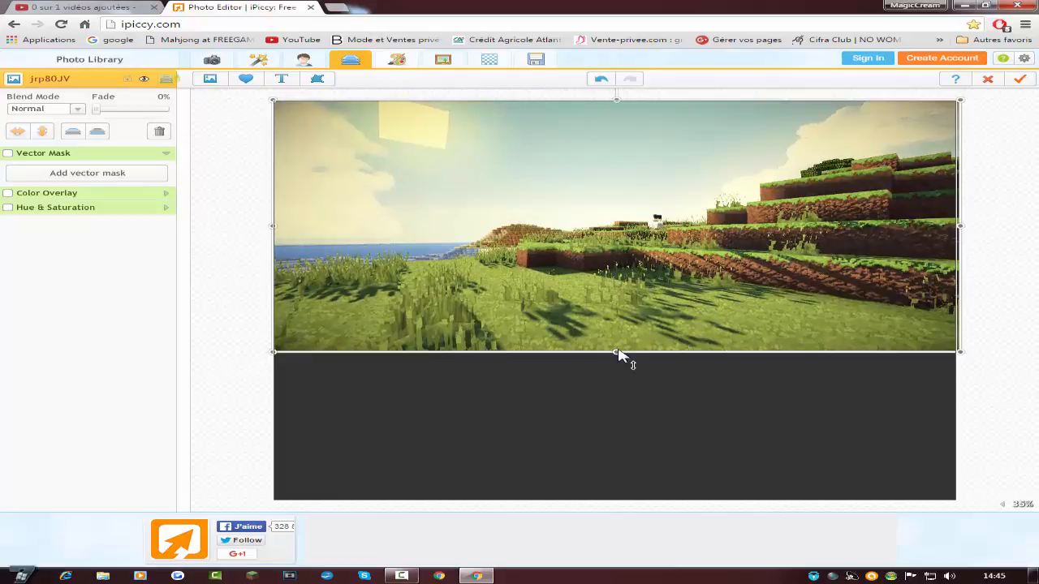
drag(617, 355, 579, 503)
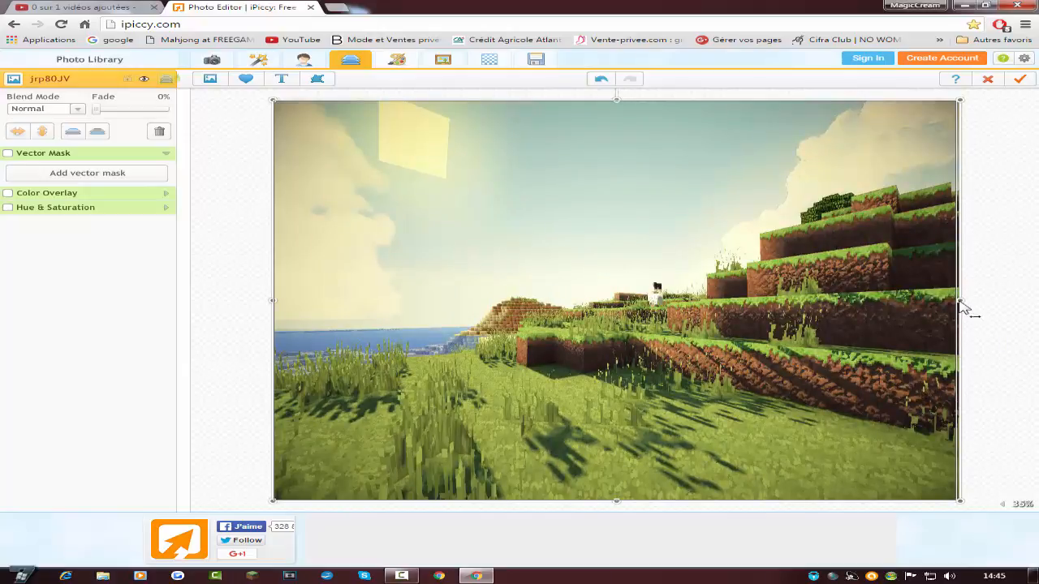
drag(959, 303, 961, 309)
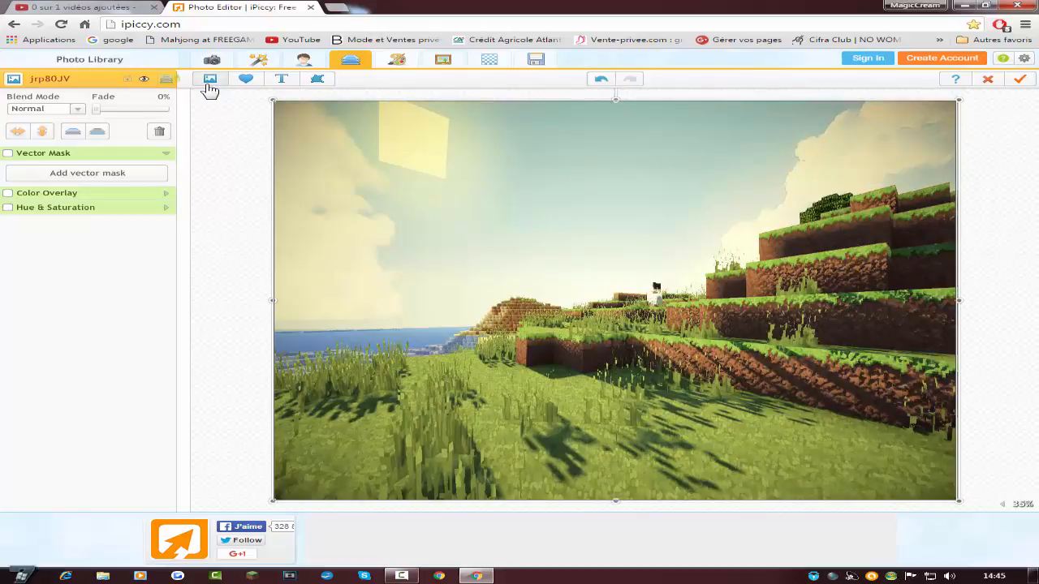
click(210, 78)
click(63, 101)
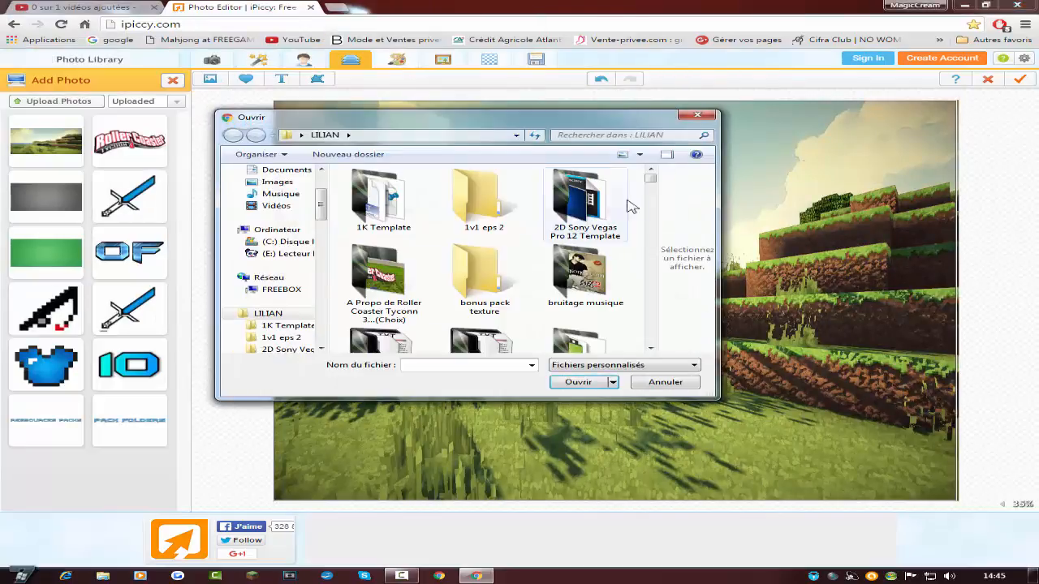
drag(649, 174, 620, 267)
click(621, 267)
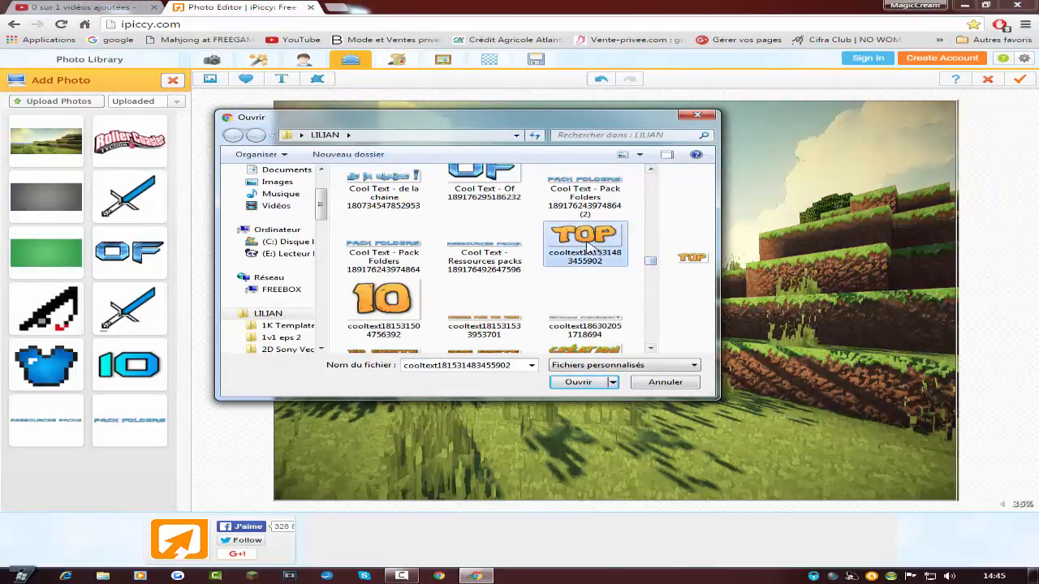
ctrl+click(389, 304)
ctrl+click(487, 331)
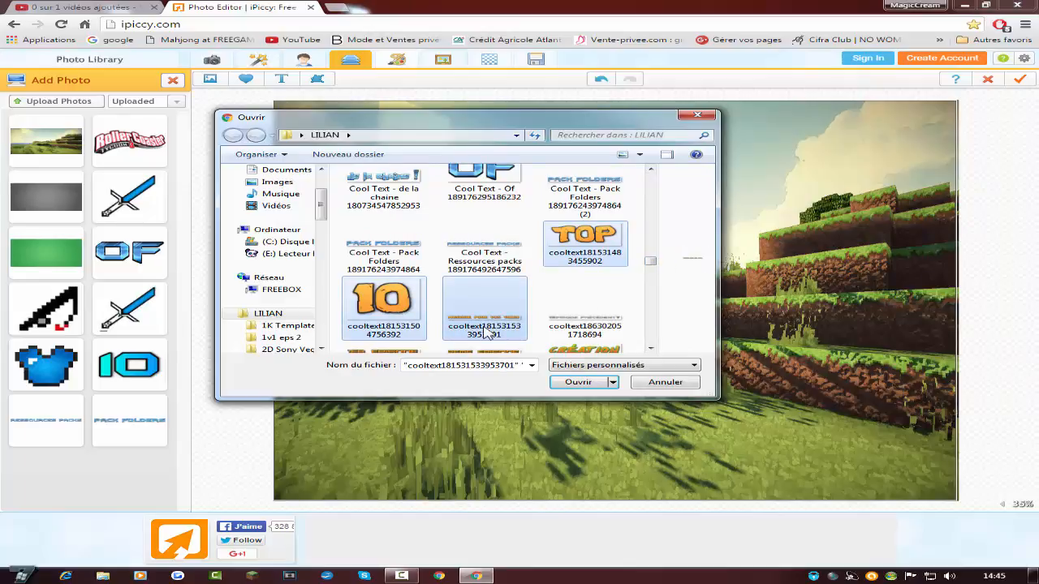
click(578, 381)
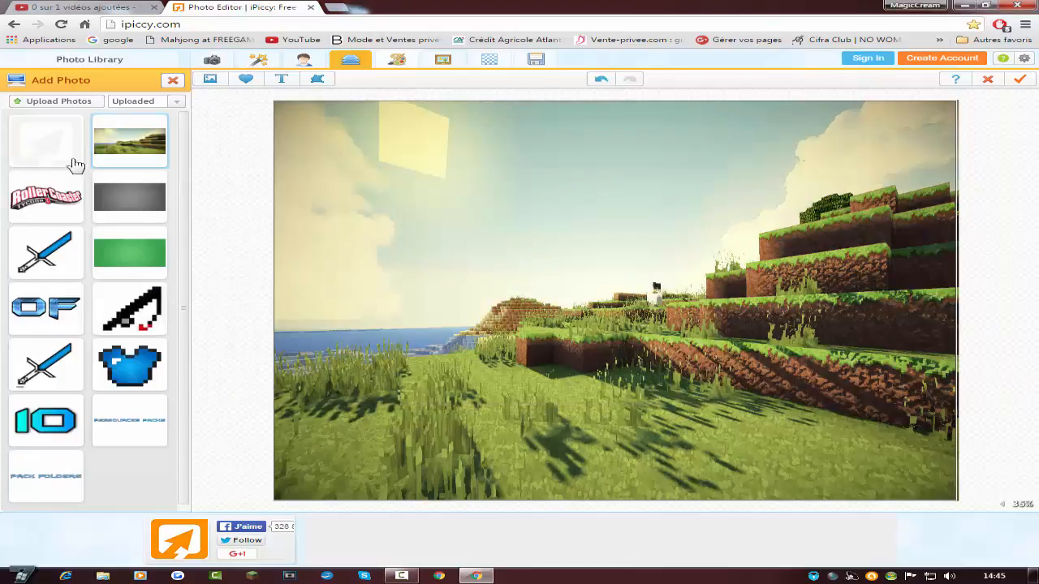
- Place the orange TOP title on the canvas, enlarge it and centre it near the upper edge
drag(95, 149, 486, 171)
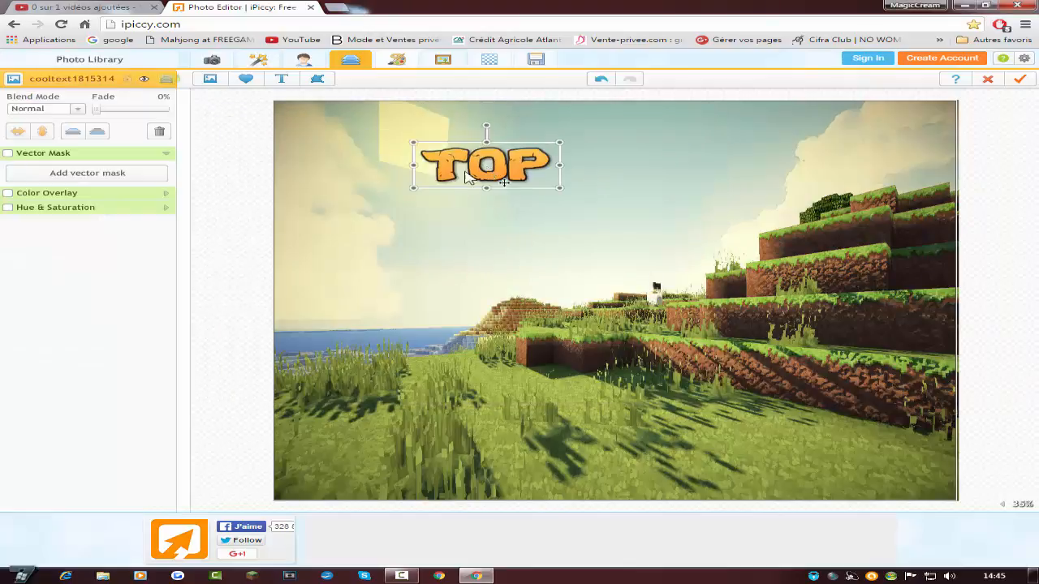
drag(410, 188, 12, 254)
drag(487, 214, 614, 186)
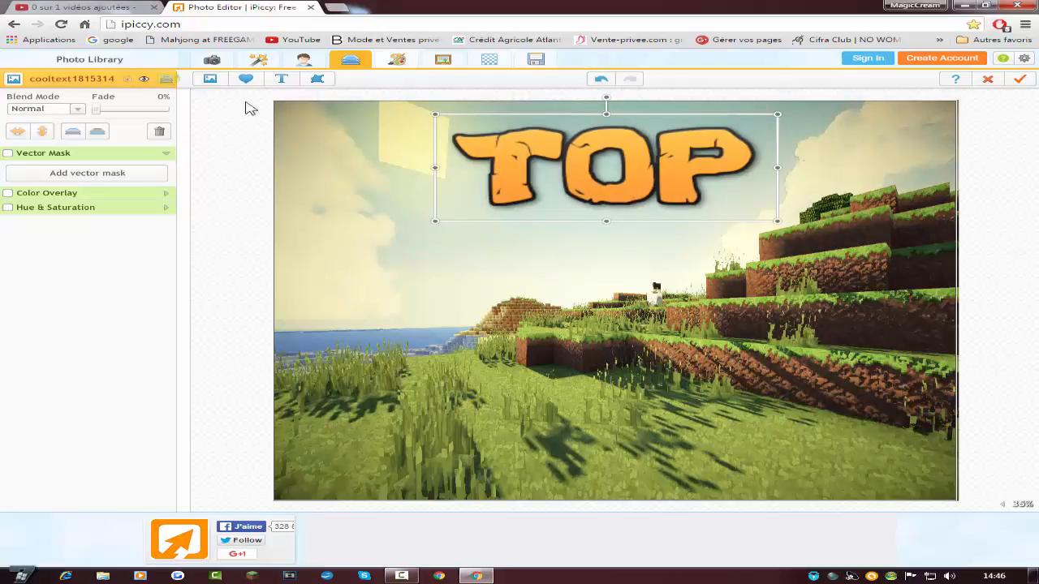
- Place the orange 10 title beneath TOP, enlarge it and centre it under that word
click(211, 78)
drag(46, 140, 662, 307)
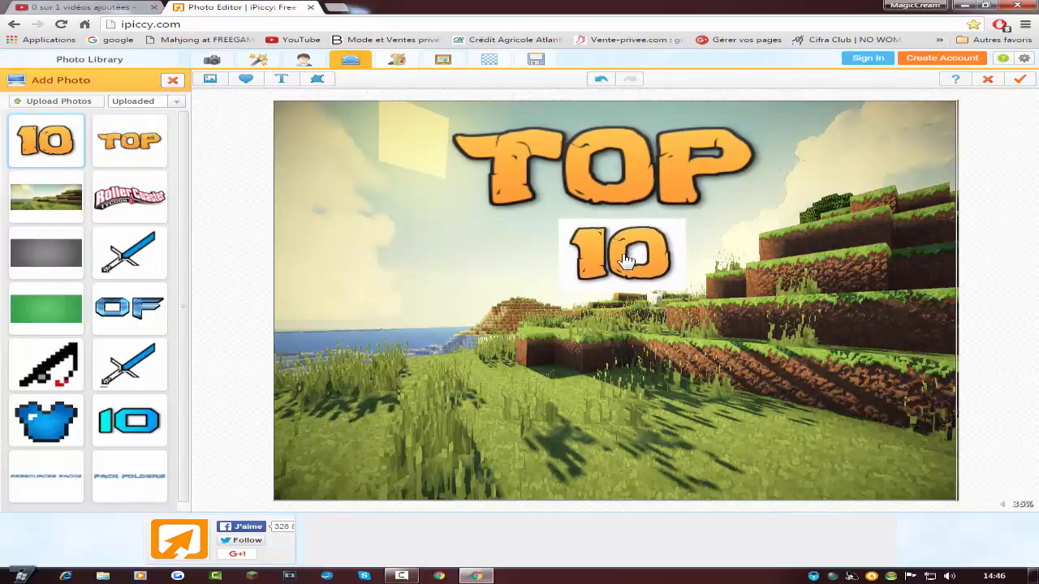
drag(542, 302, 656, 304)
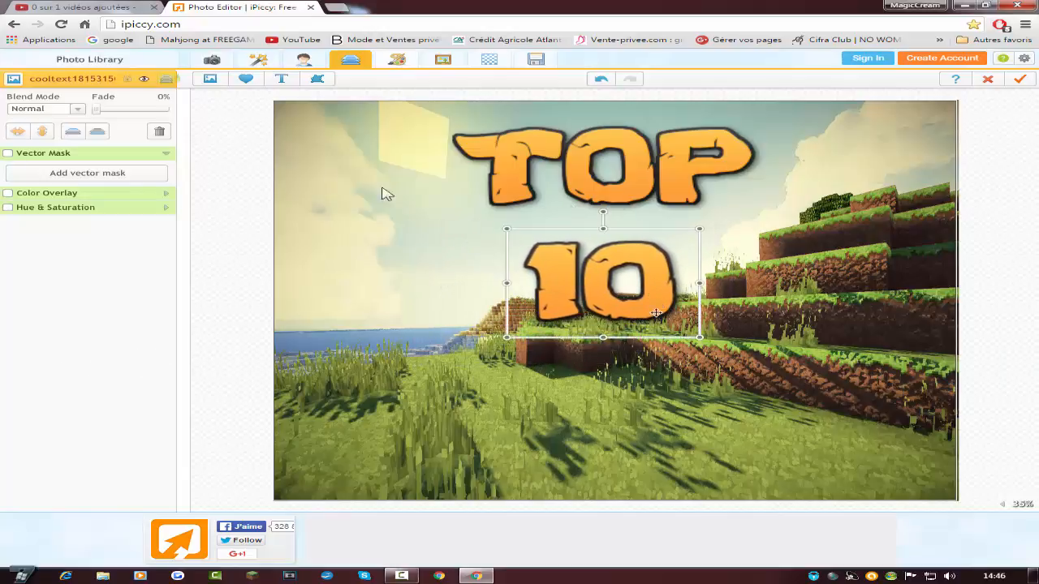
click(219, 81)
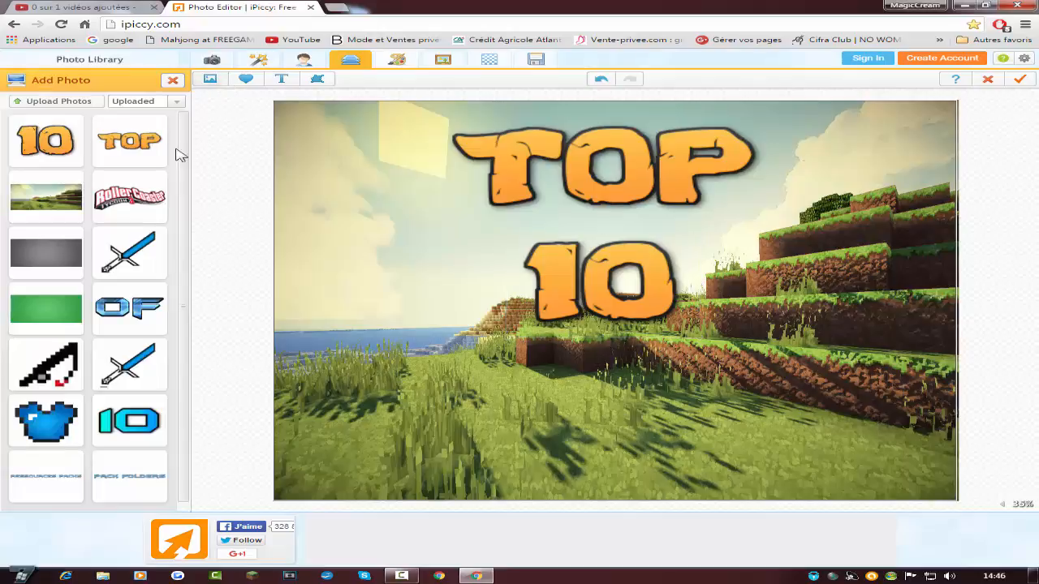
click(91, 103)
drag(649, 183, 613, 272)
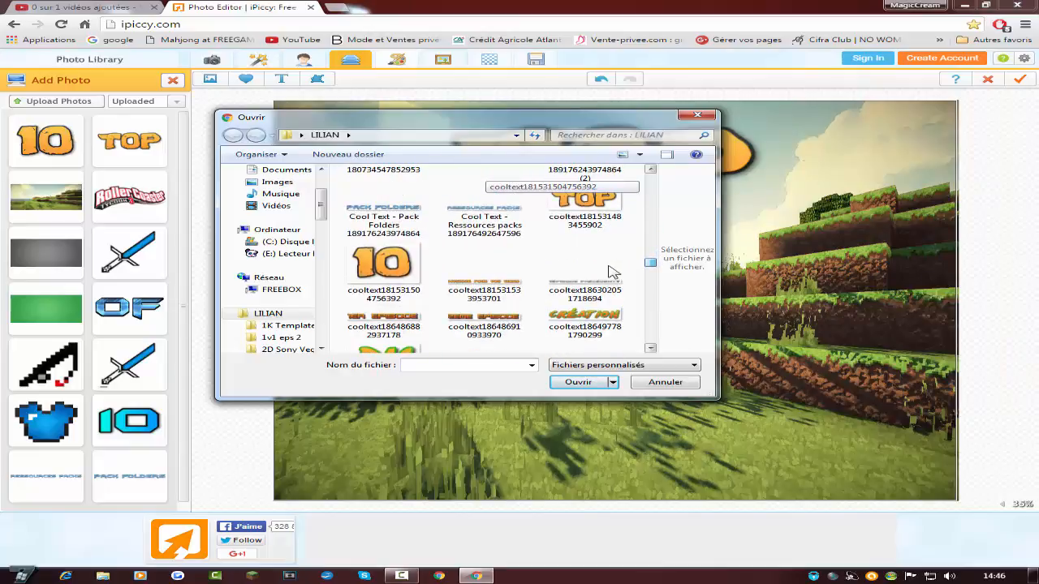
click(463, 290)
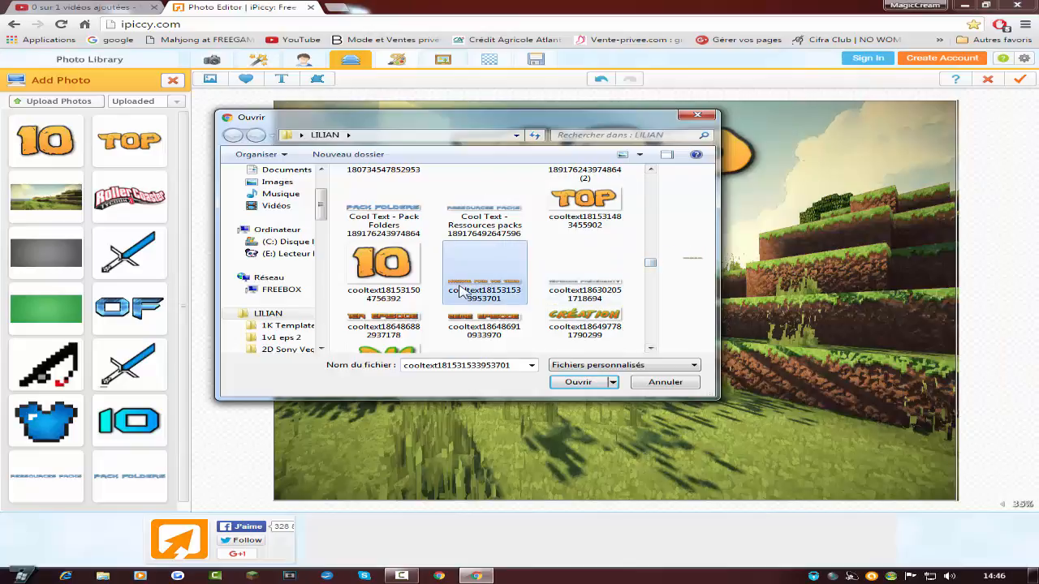
click(572, 382)
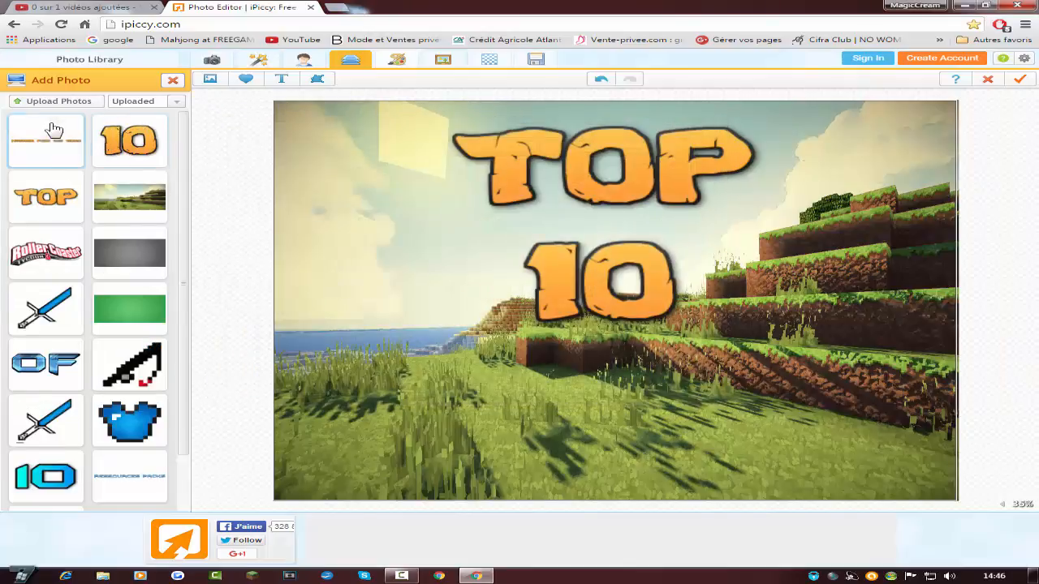
- Place the MUSIQUE POUR VOS VIDEO title below the 10 and enlarge it to span nearly the canvas width
drag(447, 357, 614, 400)
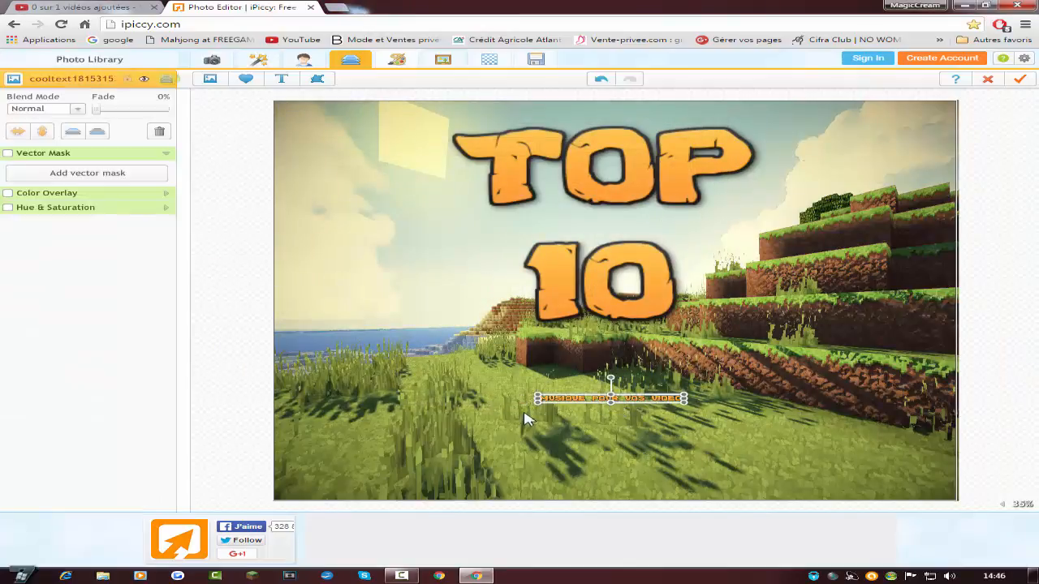
drag(538, 402, 333, 433)
drag(477, 415, 743, 379)
click(210, 78)
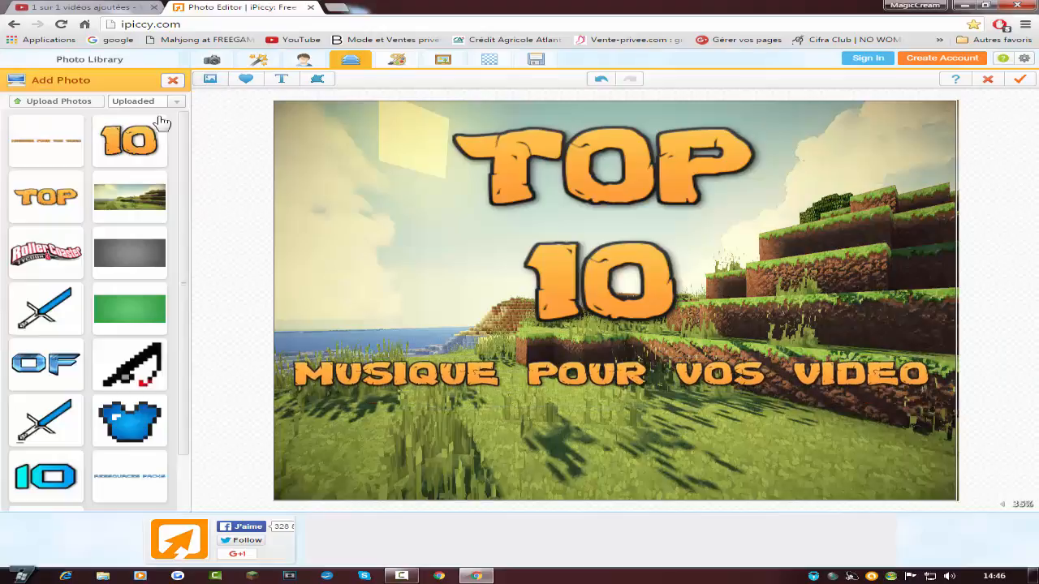
click(57, 100)
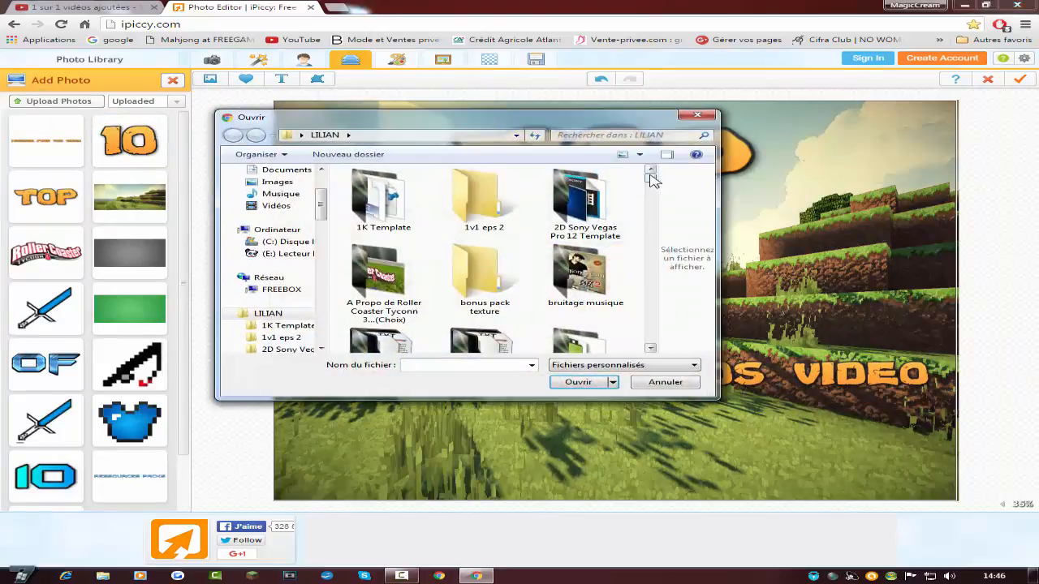
drag(654, 179, 623, 288)
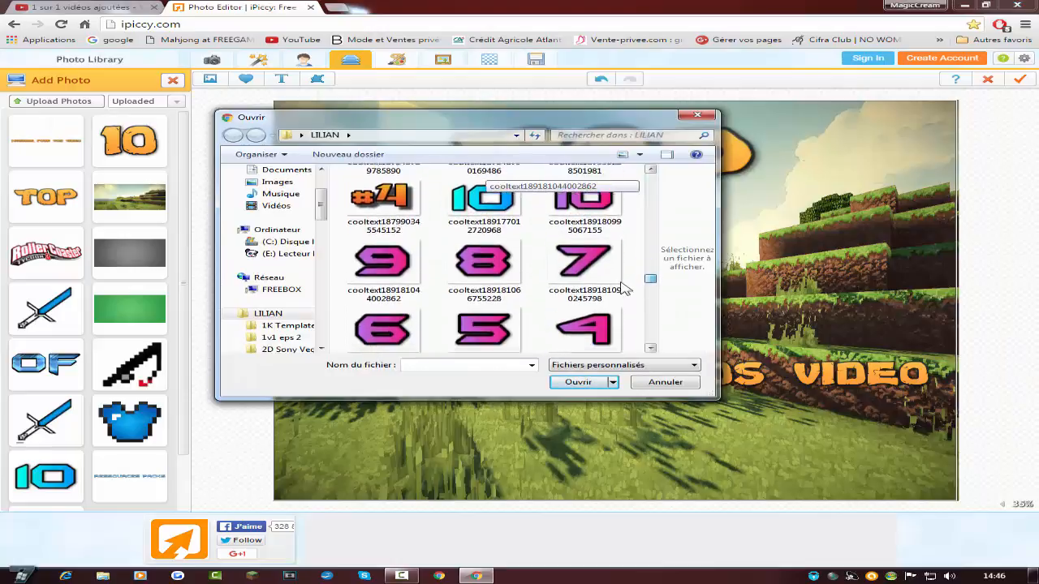
scroll(623, 288, down, 2)
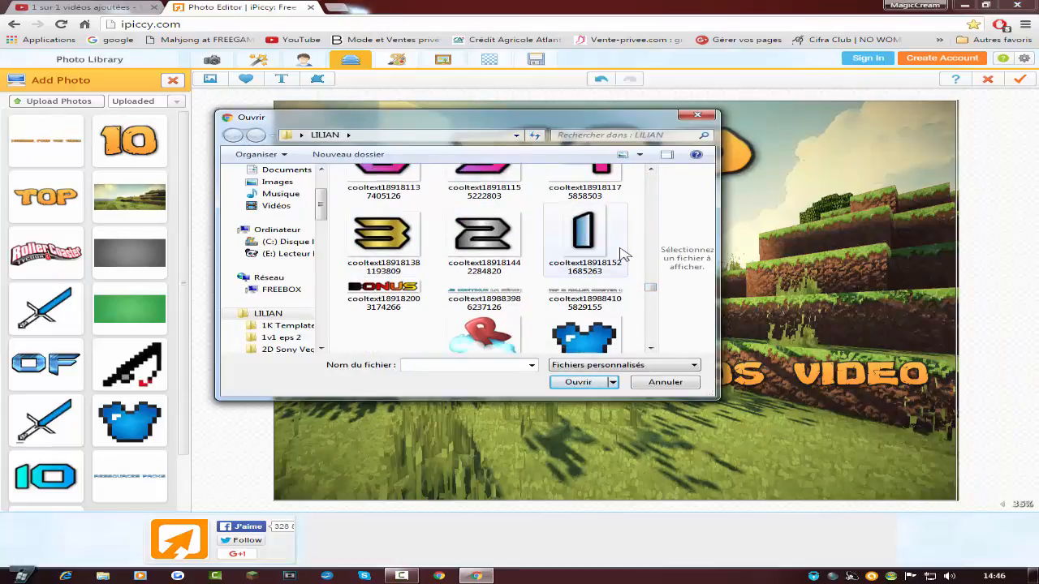
scroll(600, 268, up, 2)
click(483, 259)
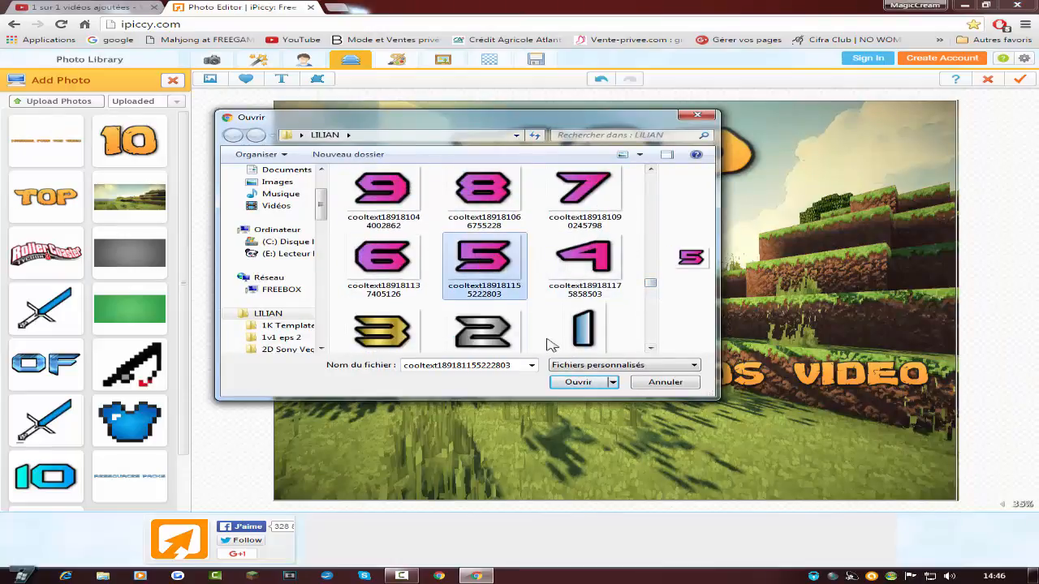
click(578, 382)
- Place the purple 5 in the upper-left corner of the canvas and apply all the layers to the image
drag(37, 146, 330, 132)
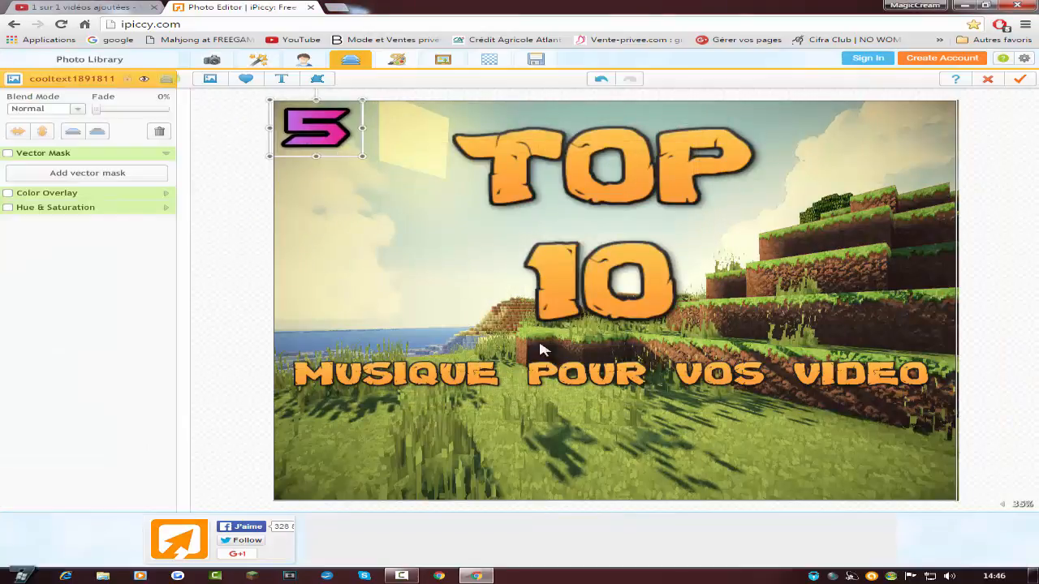
click(1017, 358)
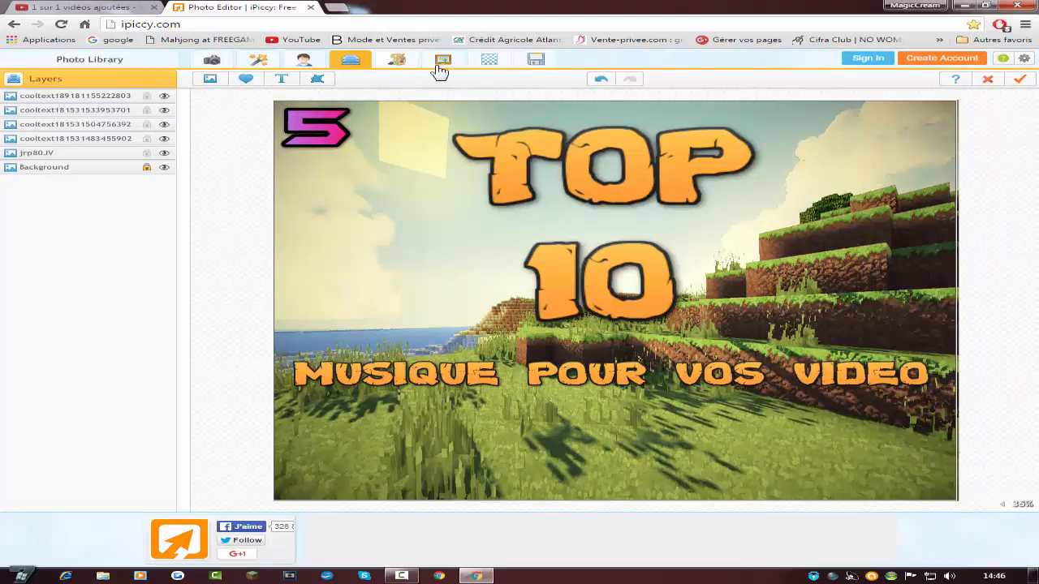
click(1021, 80)
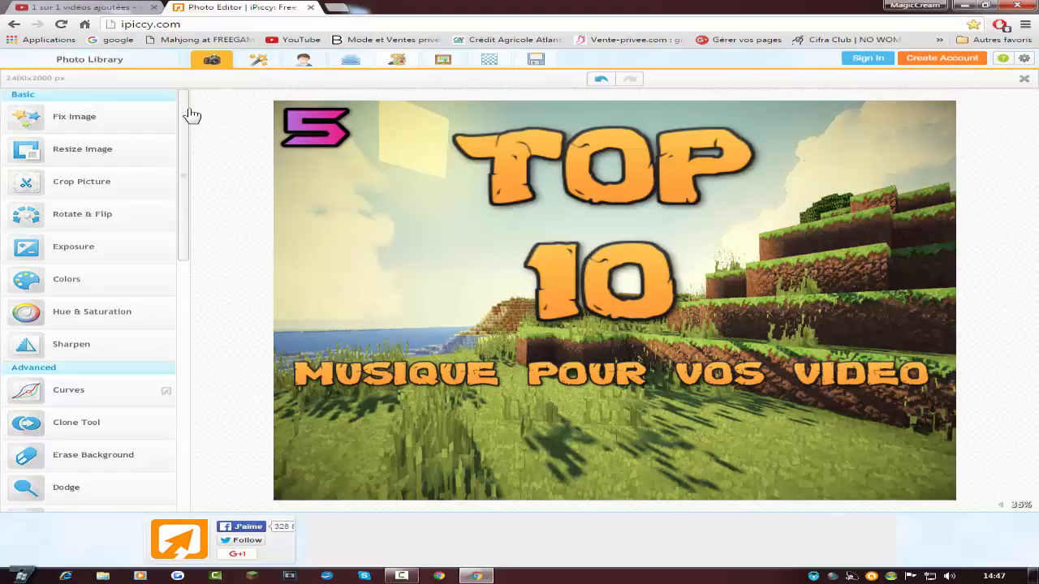
- Apply a black Vignette effect with slightly reduced size, slightly increased strength and 0% fade
scroll(197, 142, down, 3)
scroll(197, 142, up, 3)
click(260, 62)
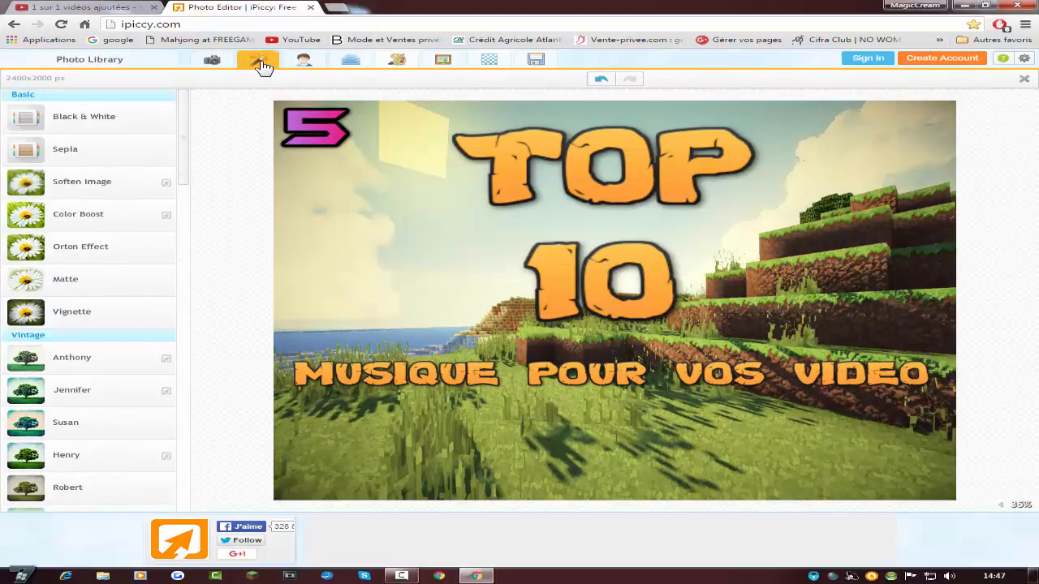
click(72, 312)
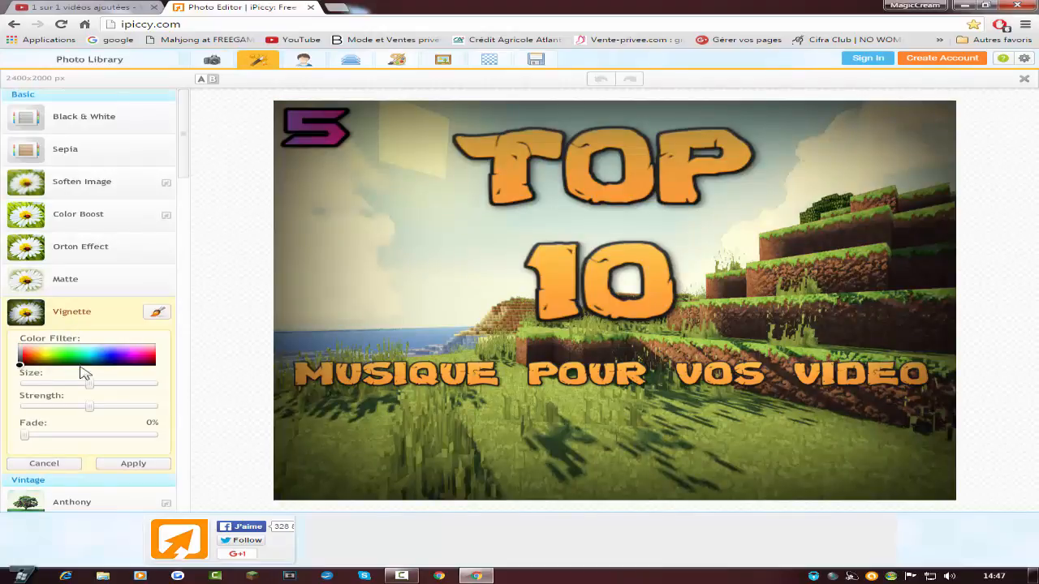
mouse_move(87, 393)
mouse_down()
mouse_move(62, 395)
mouse_move(162, 386)
mouse_move(80, 391)
mouse_up()
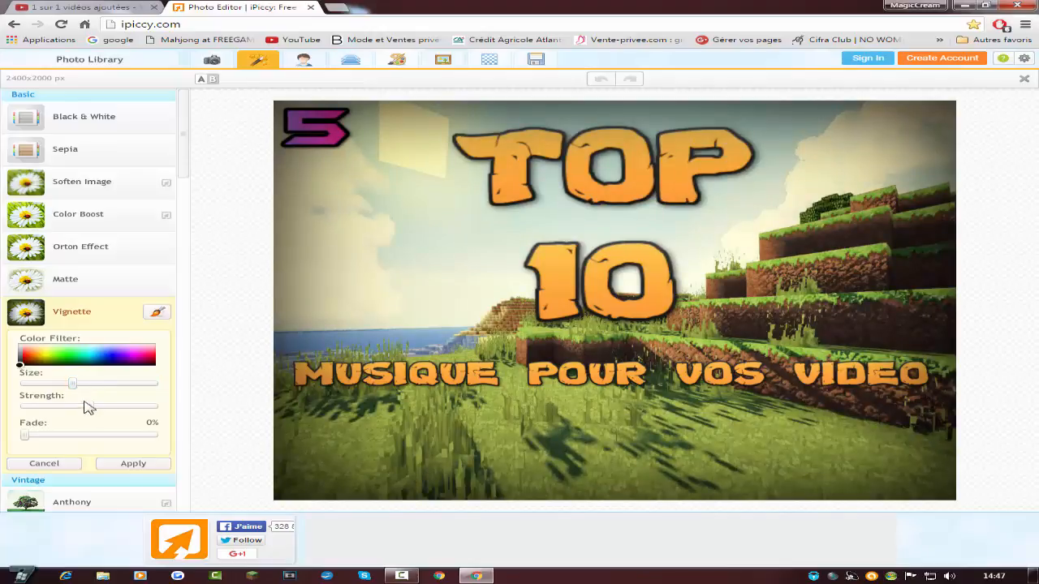
mouse_move(85, 416)
mouse_down()
mouse_move(35, 417)
mouse_move(128, 408)
mouse_move(98, 413)
mouse_up()
drag(26, 439, 4, 433)
scroll(185, 176, down, 2)
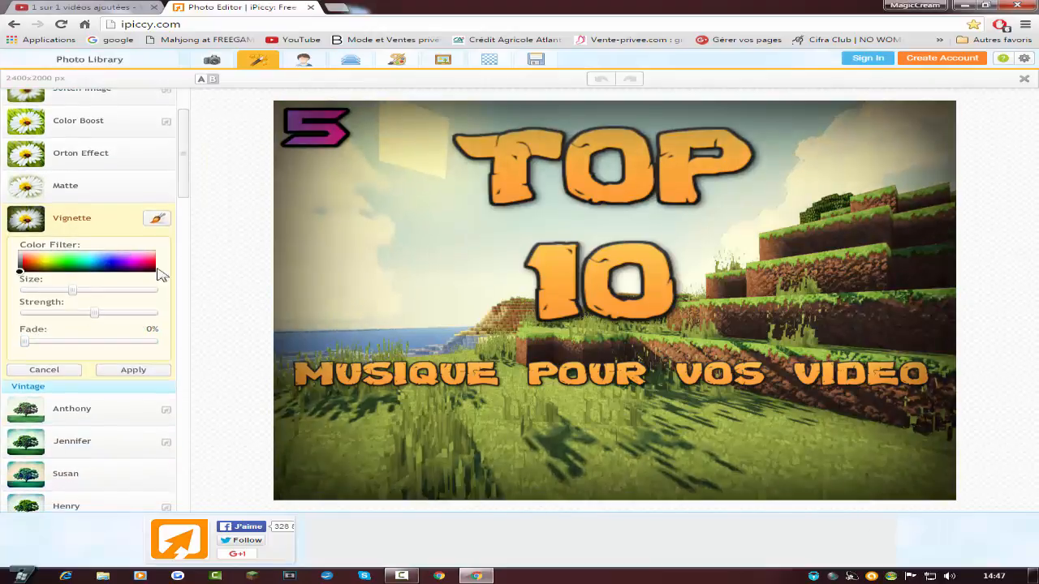
click(133, 370)
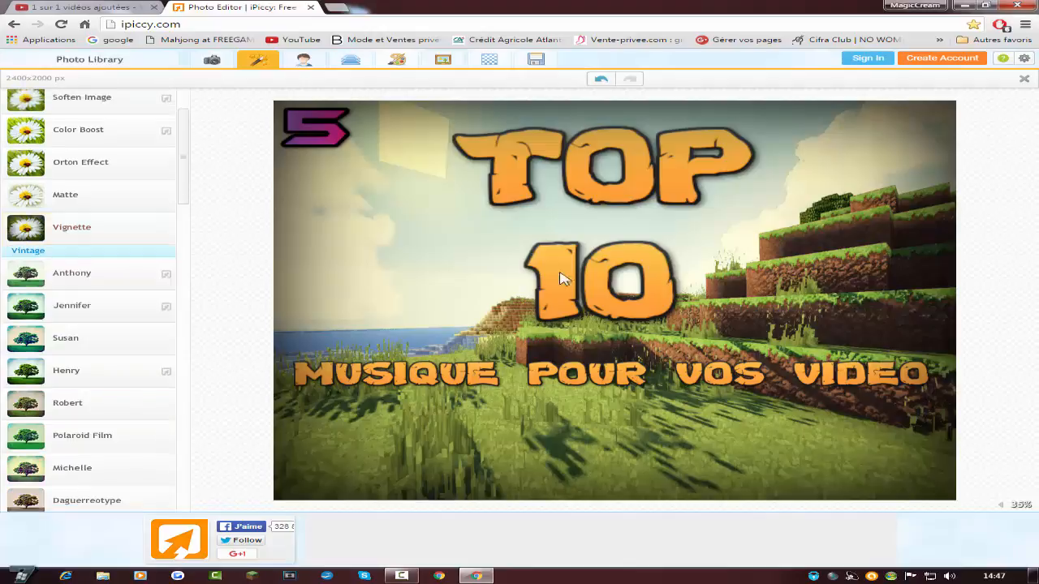
- Try the Anthony, Jennifer and Susan vintage effects on the image, discarding each one
click(99, 286)
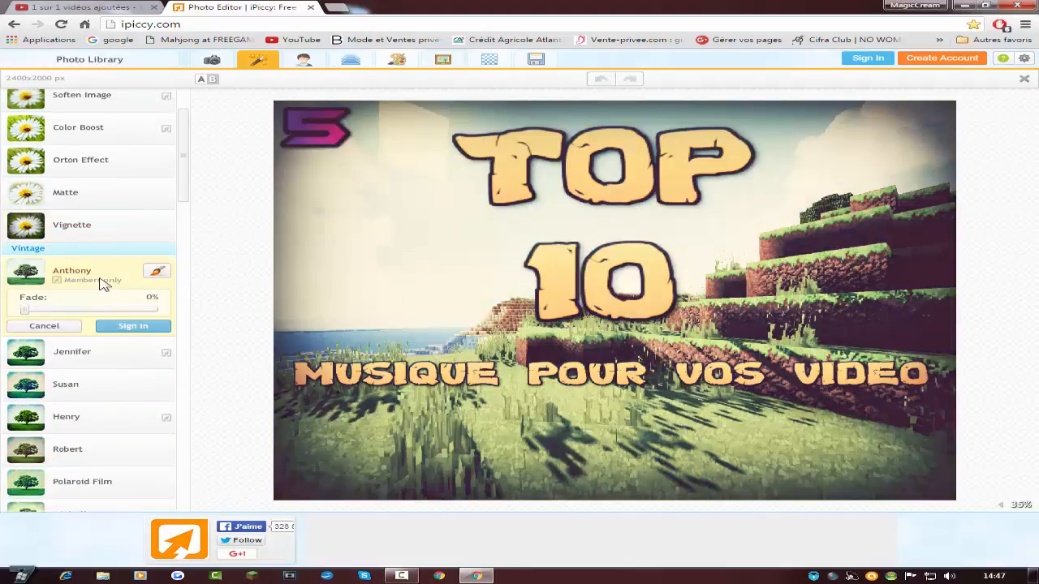
click(74, 352)
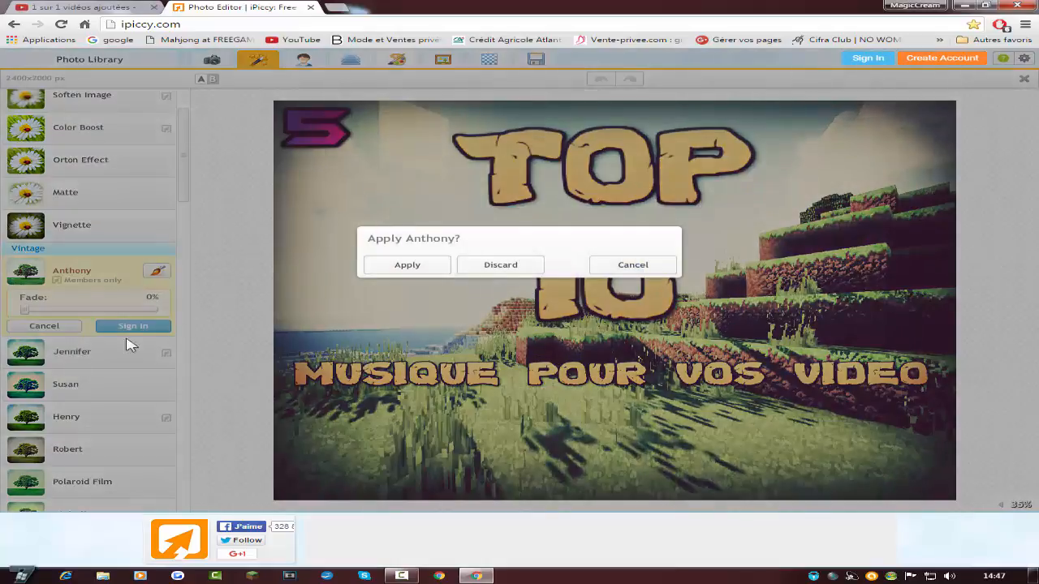
click(476, 271)
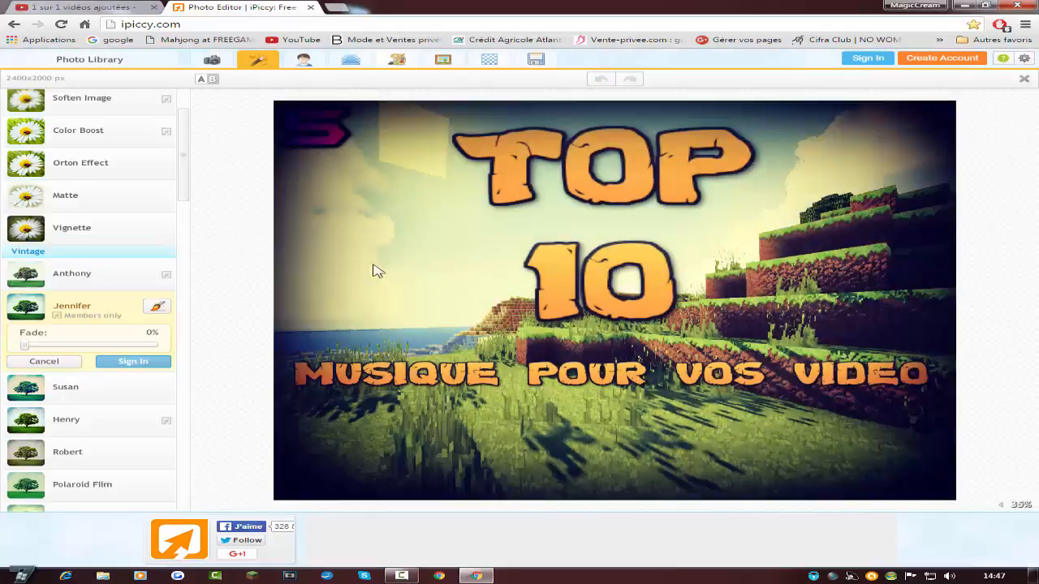
click(67, 392)
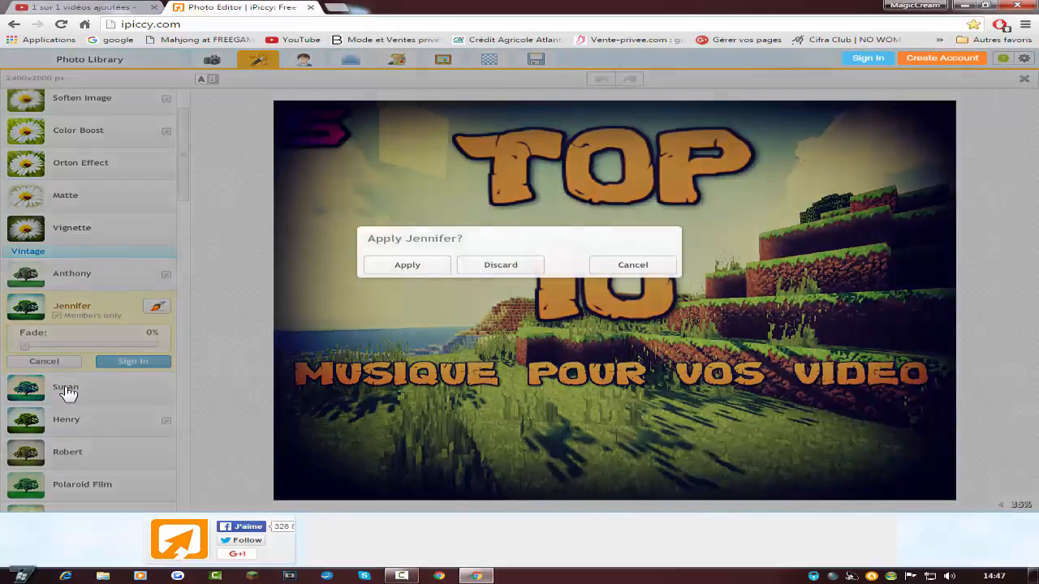
click(479, 268)
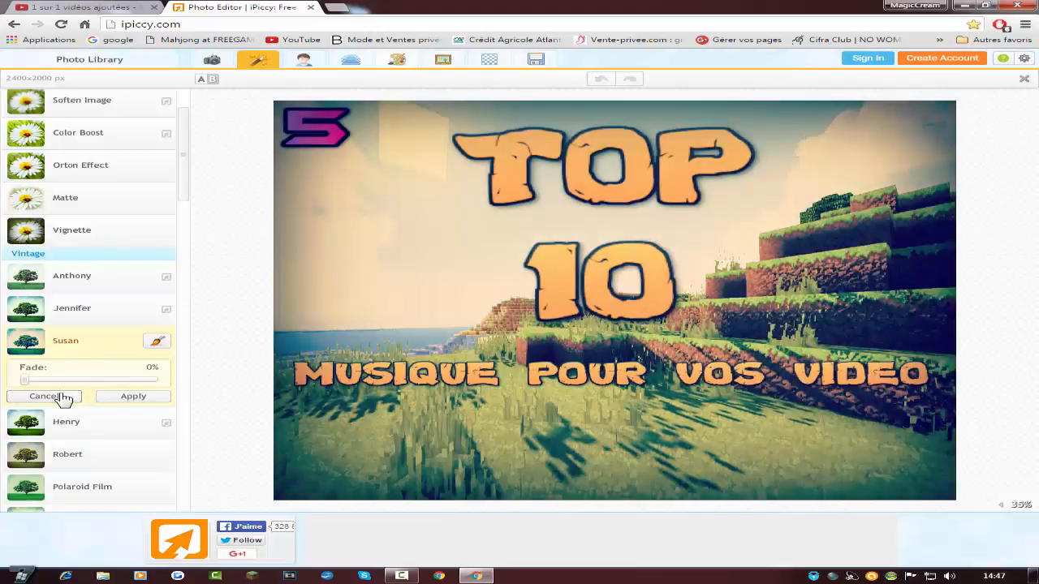
click(56, 420)
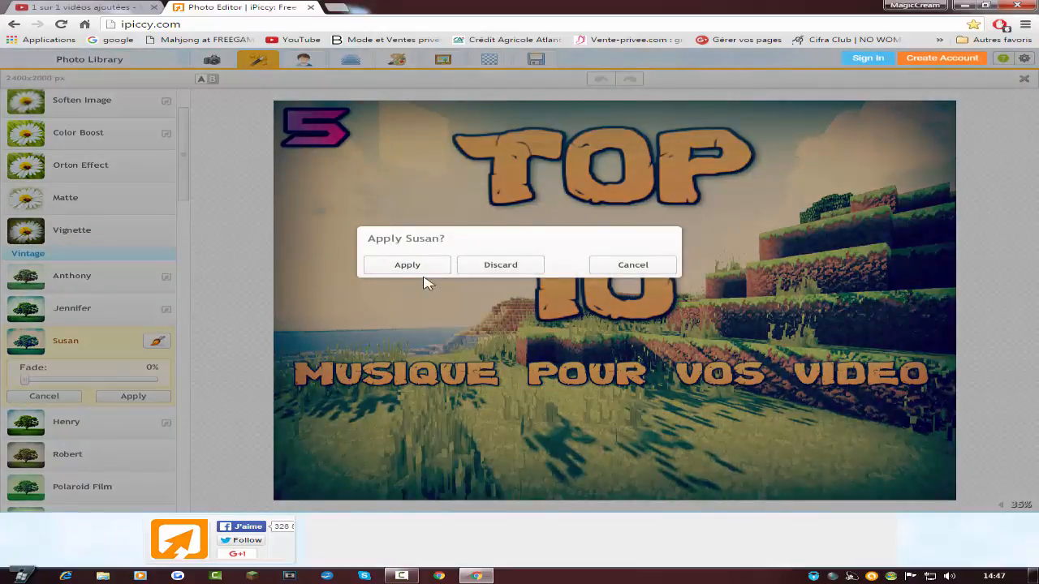
click(487, 268)
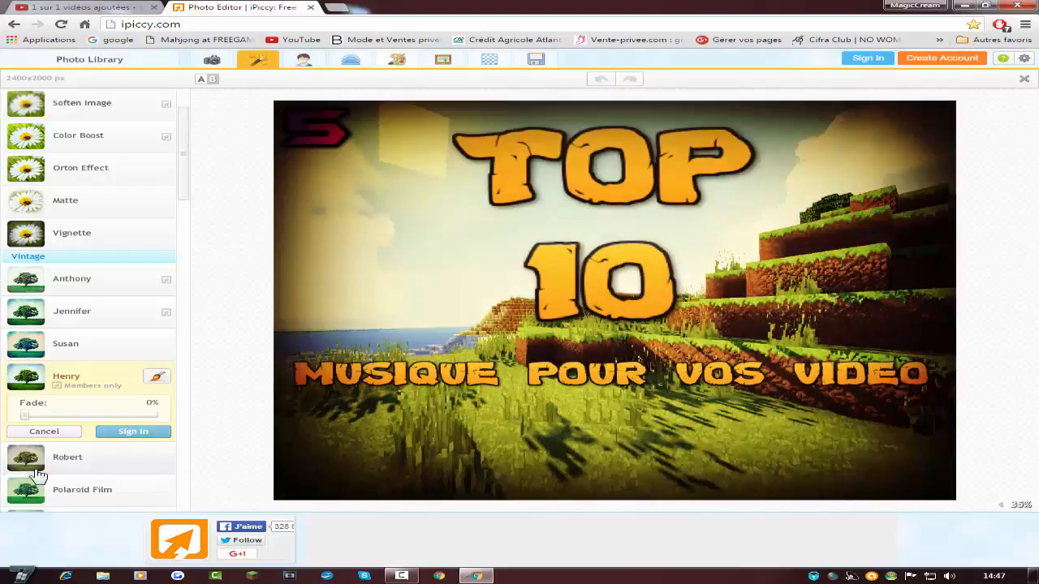
- Set the Henry effect's fade to 81% and choose to apply it while going to the save page
drag(24, 414, 128, 414)
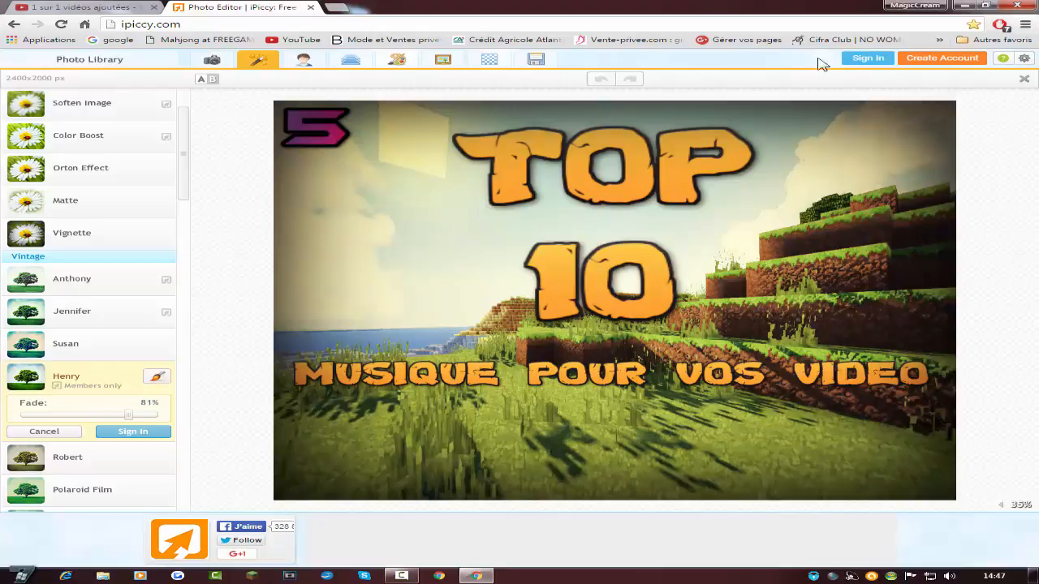
click(541, 62)
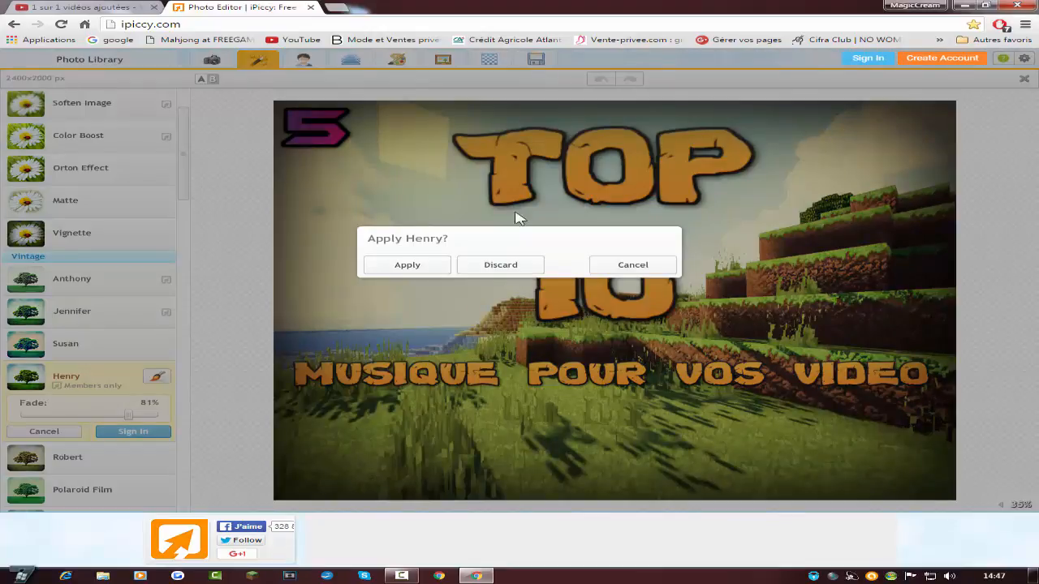
click(408, 265)
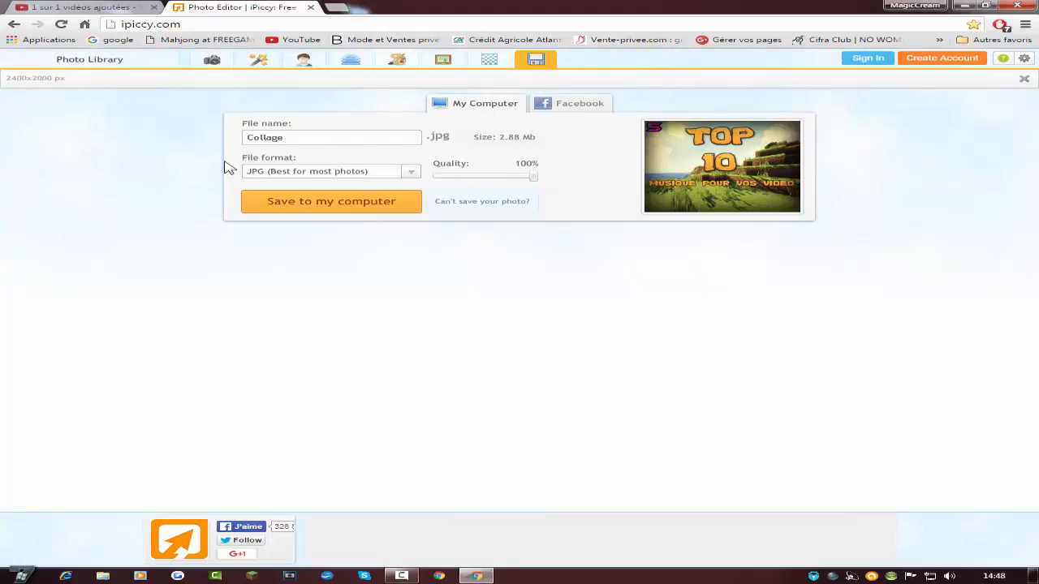
- Name the export file Miniature Tuto and set its format to JPG at 100% quality
click(412, 175)
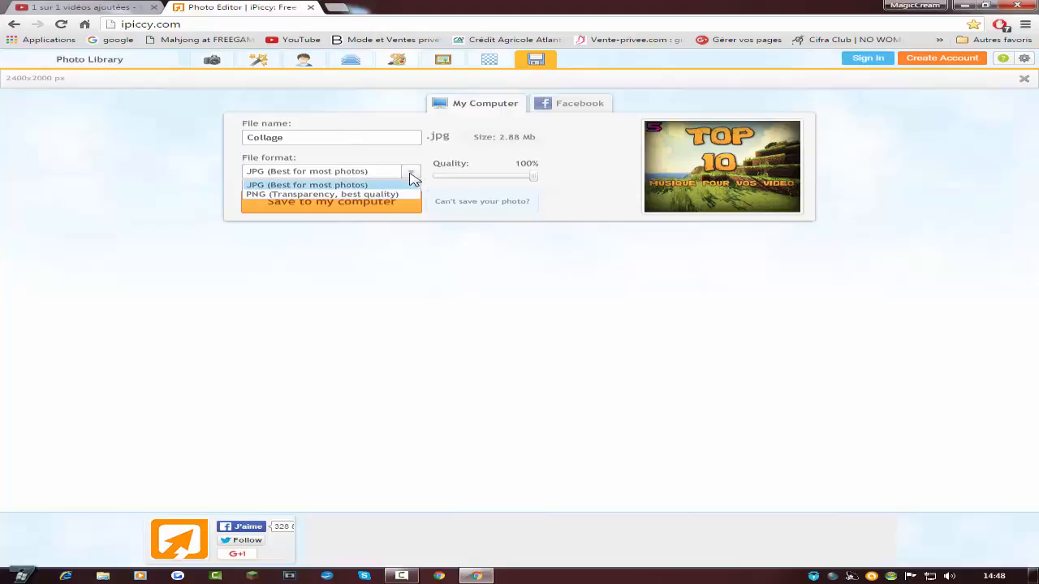
click(262, 195)
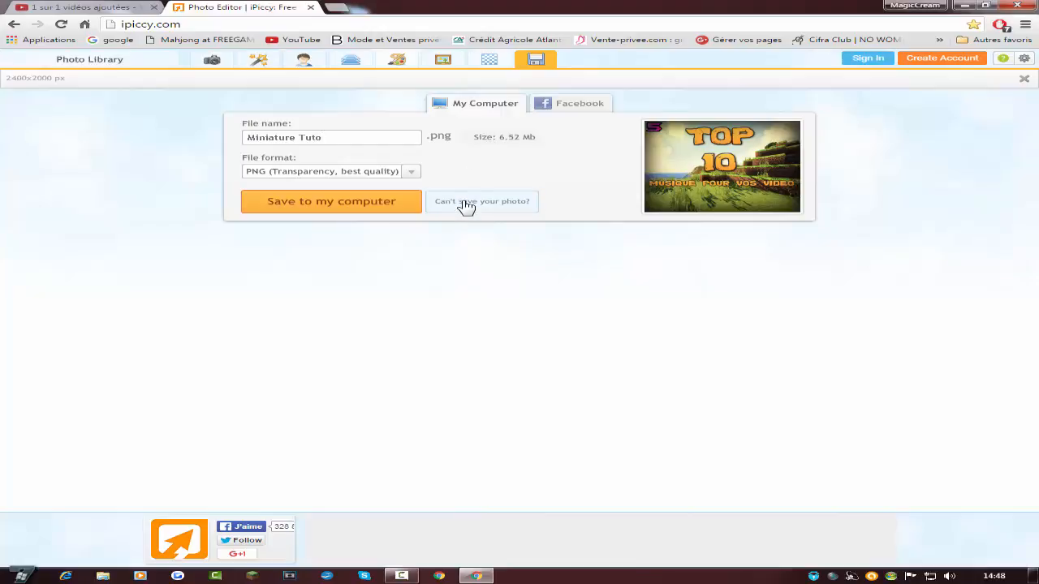
click(412, 172)
click(382, 184)
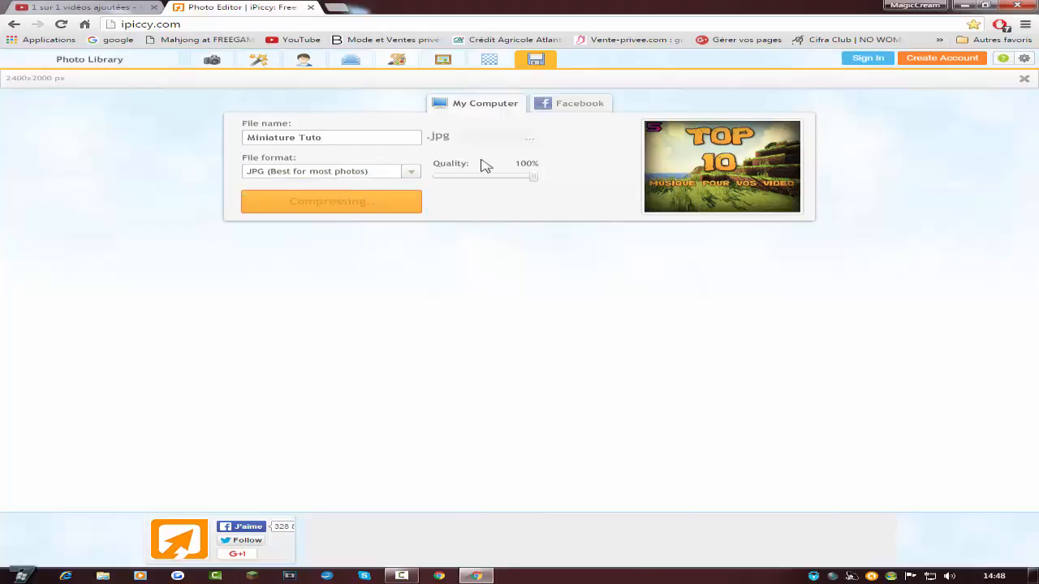
drag(536, 180, 511, 178)
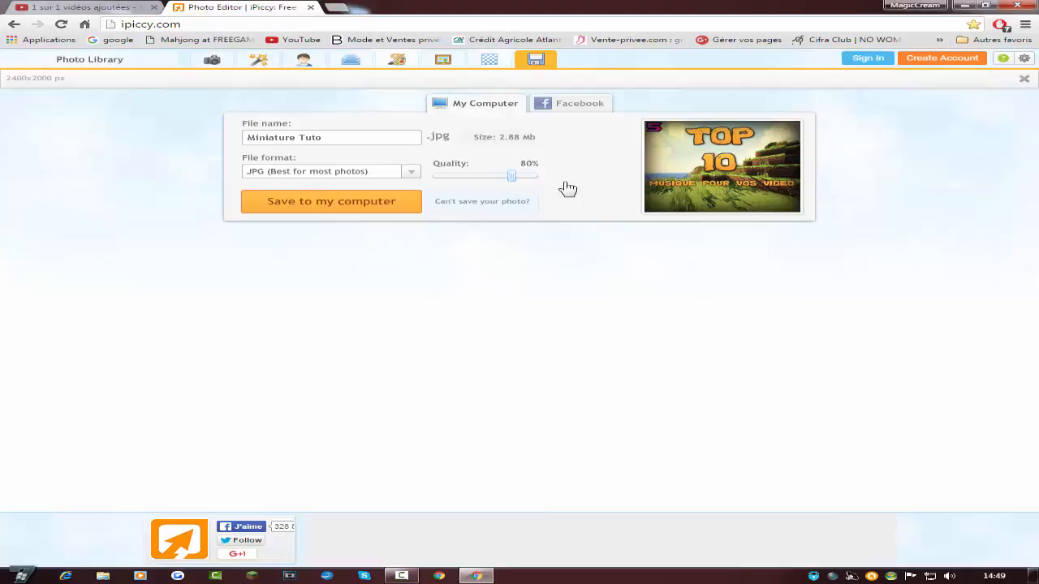
click(412, 209)
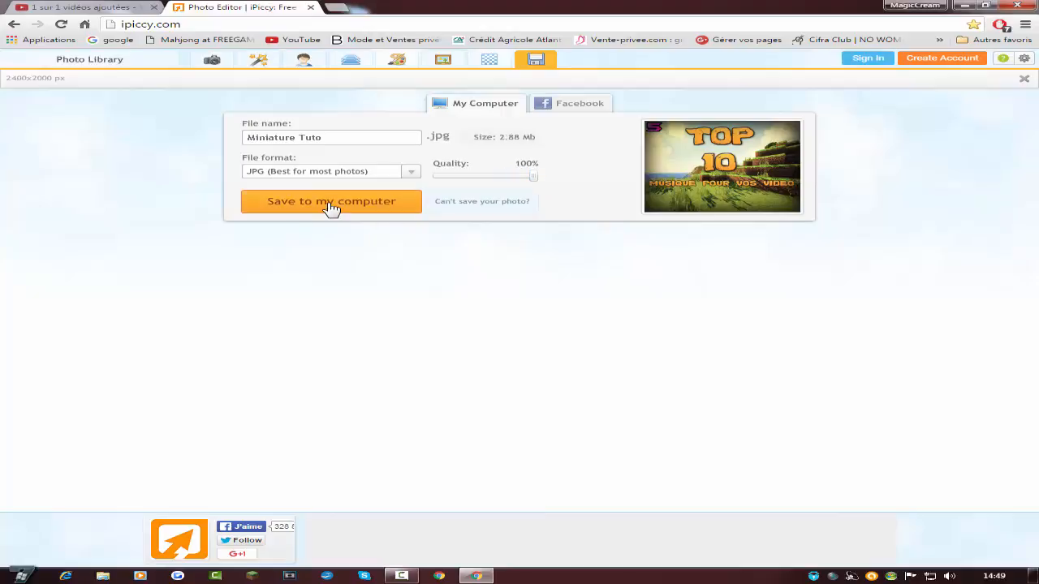
- Save the image to the computer as Miniature Tuto in the Bureau (desktop) folder
click(331, 203)
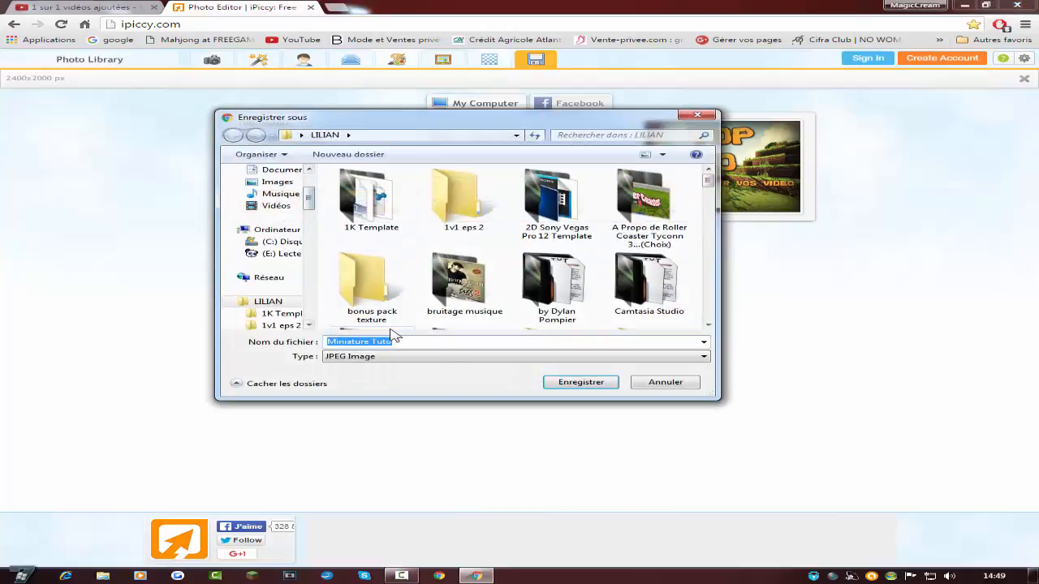
drag(308, 199, 308, 181)
click(278, 188)
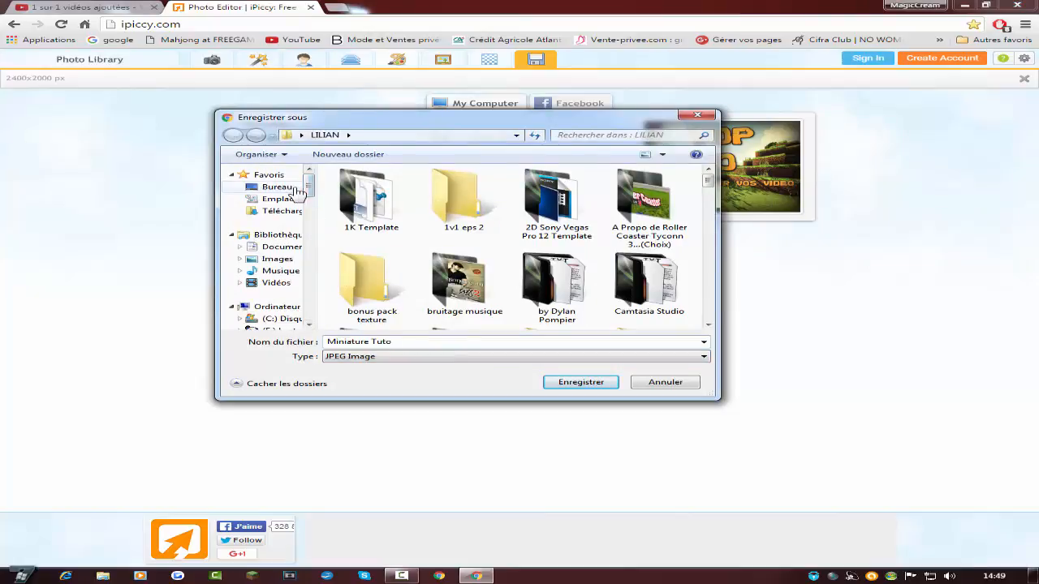
click(565, 383)
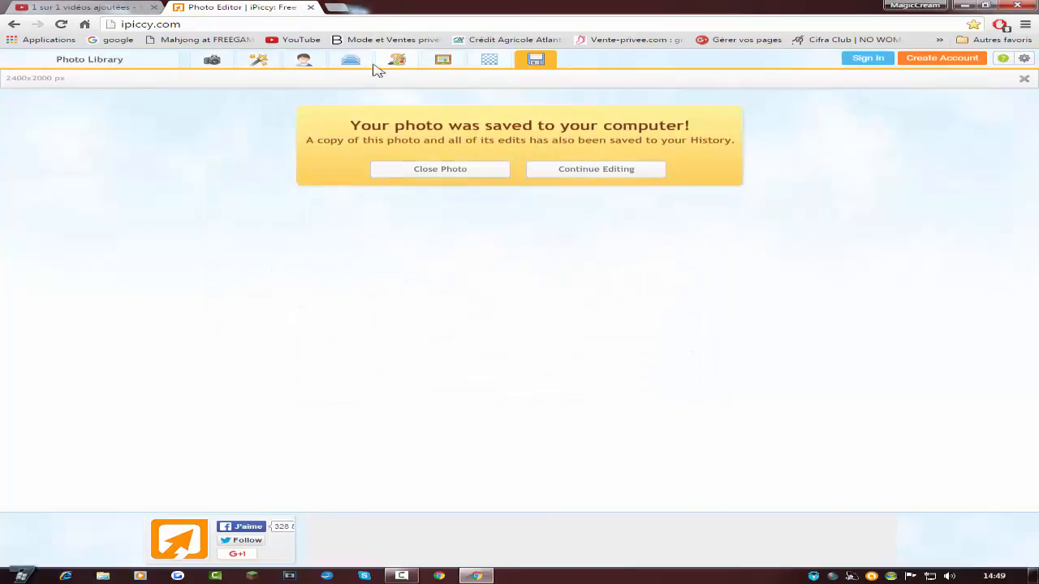
- Leave the photo editor for the desktop and view the saved Miniature Tuto image in the Windows photo viewer
click(311, 7)
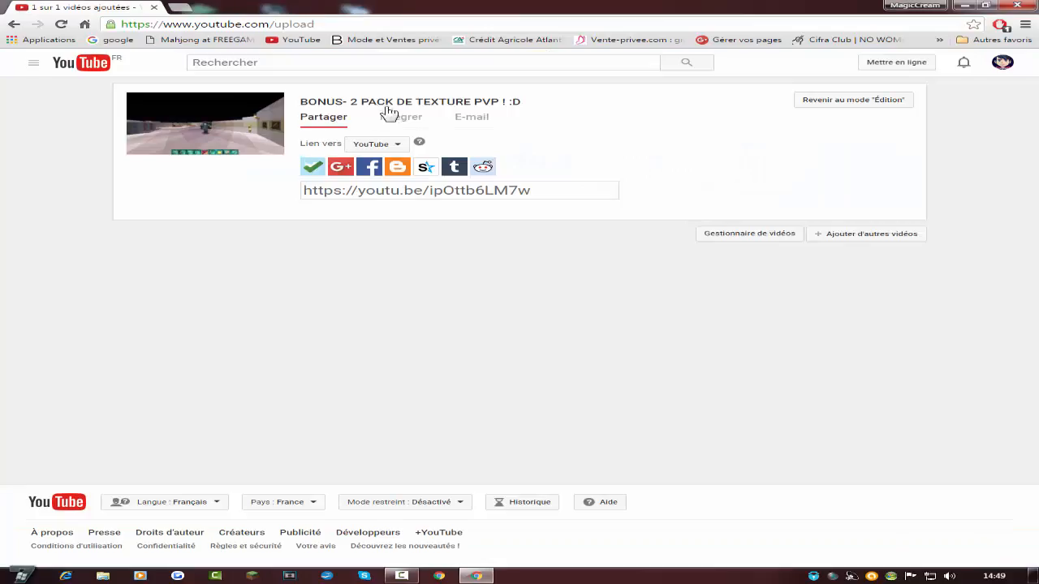
click(964, 4)
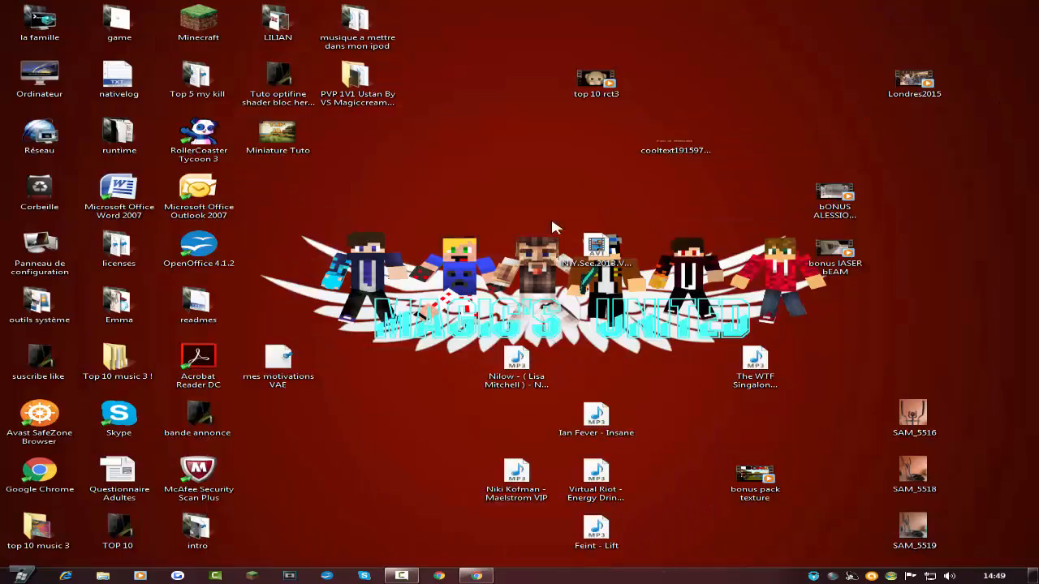
double_click(277, 134)
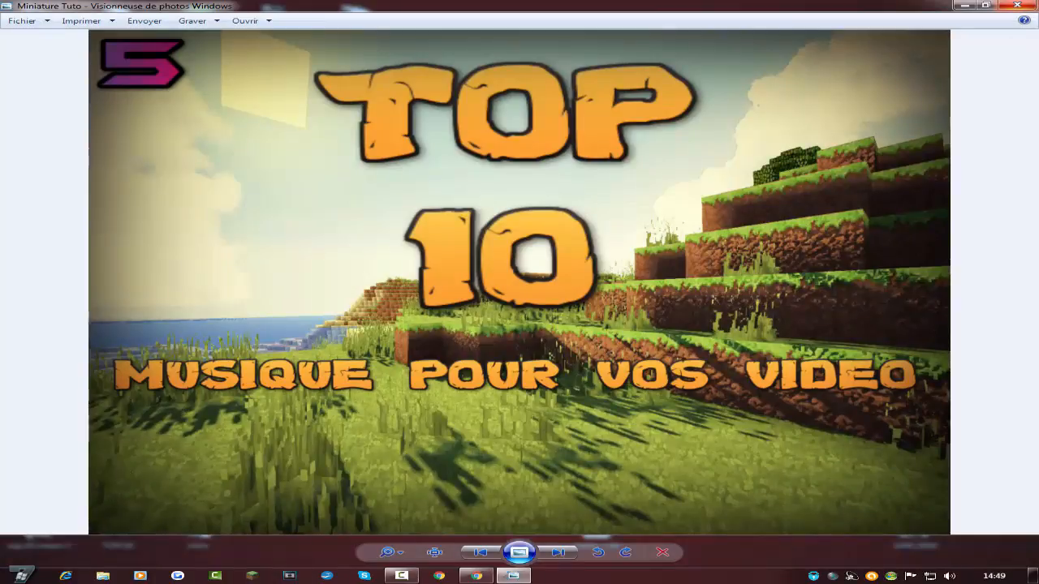
click(1036, 6)
- Open the desktop image Miniature Tuto in Paint and resize it to 1800 × 1100 pixels without keeping the proportions
right_click(291, 128)
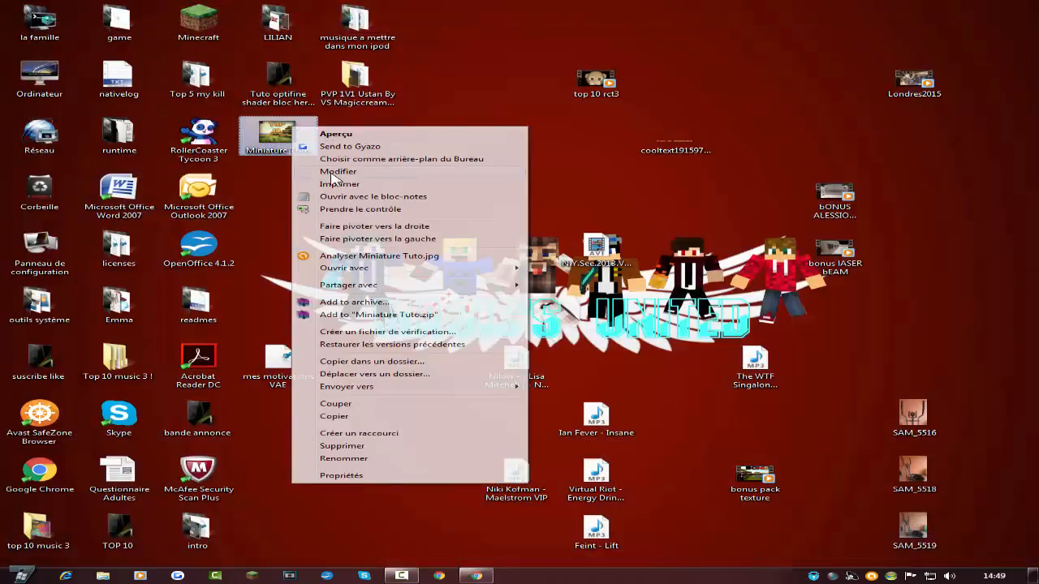
click(335, 171)
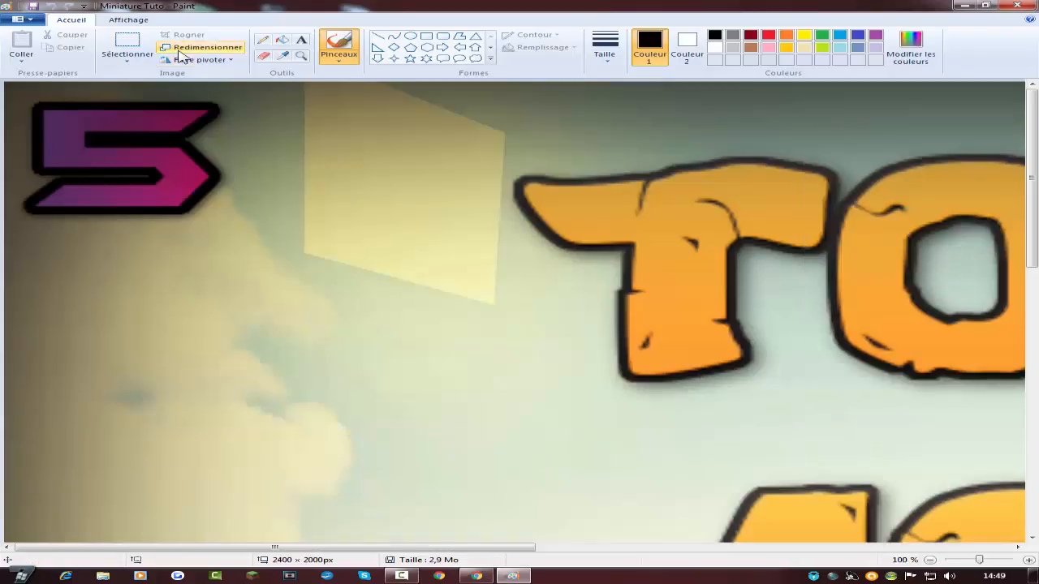
click(201, 46)
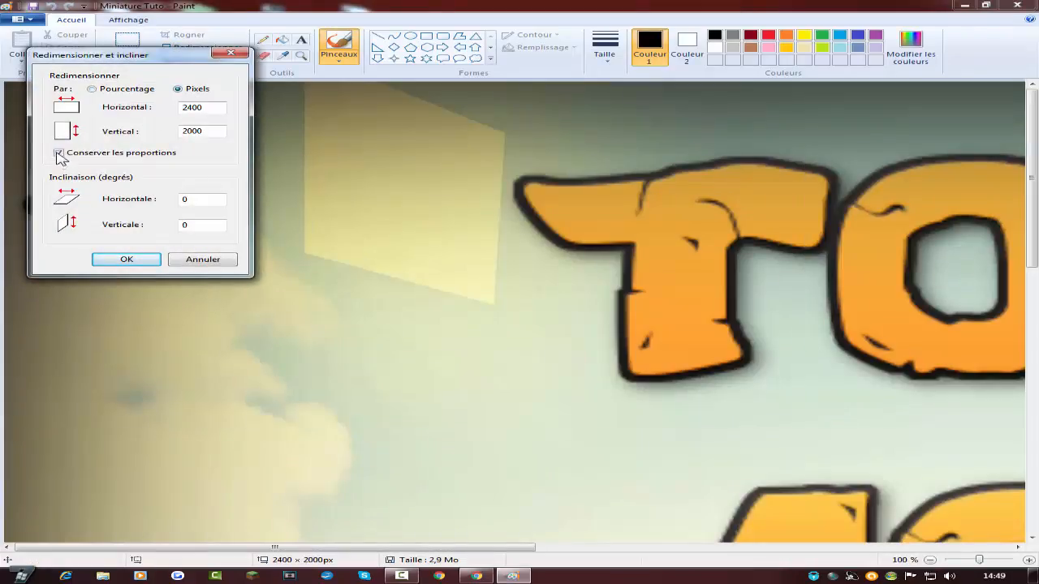
drag(207, 106, 81, 105)
drag(201, 130, 101, 138)
click(127, 259)
- Close Paint saving the changes to Miniature Tuto, view the image in the Windows photo viewer and close the viewer
click(1018, 5)
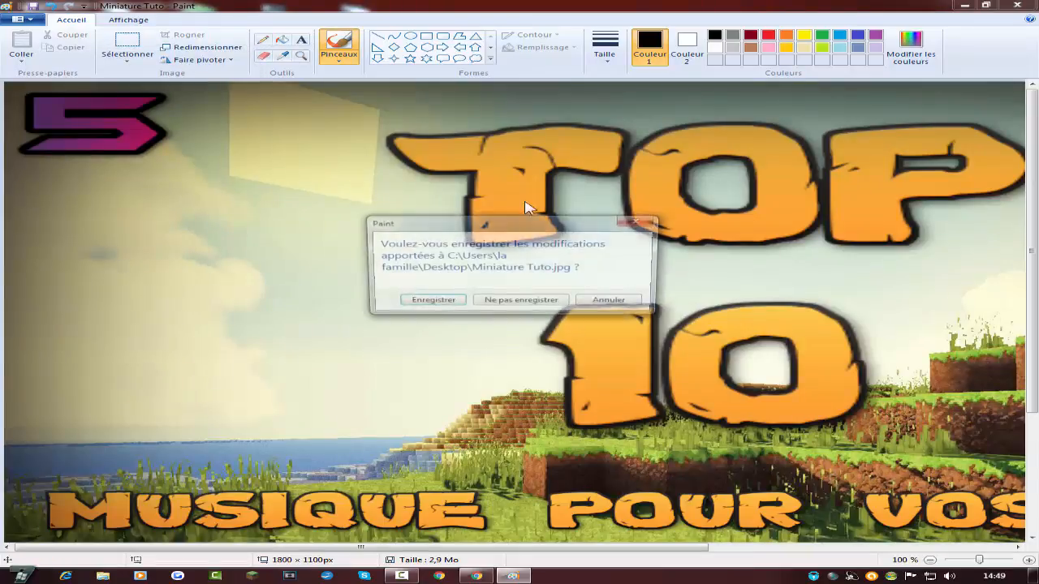
click(429, 301)
double_click(278, 134)
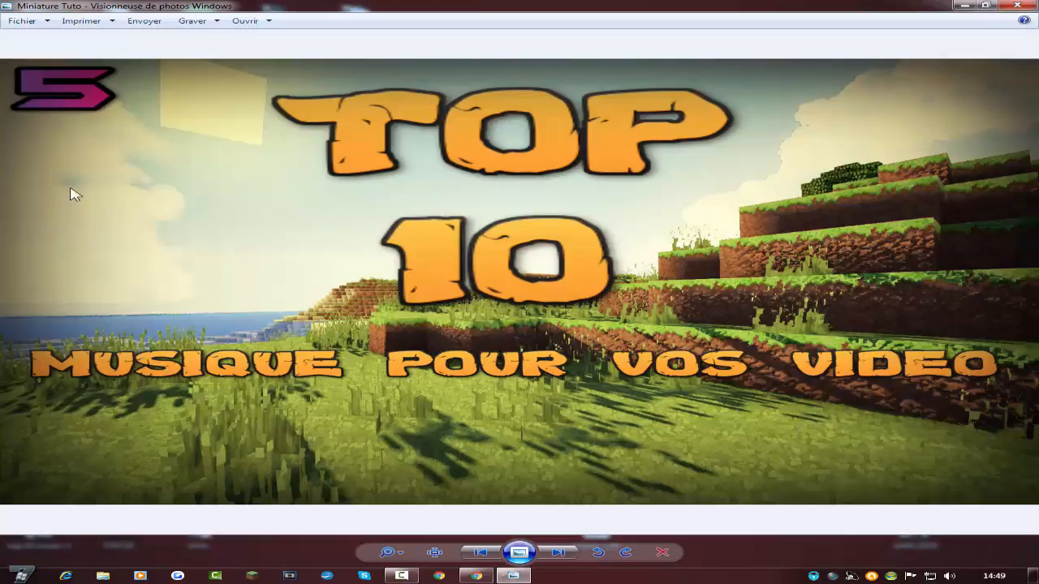
click(1036, 4)
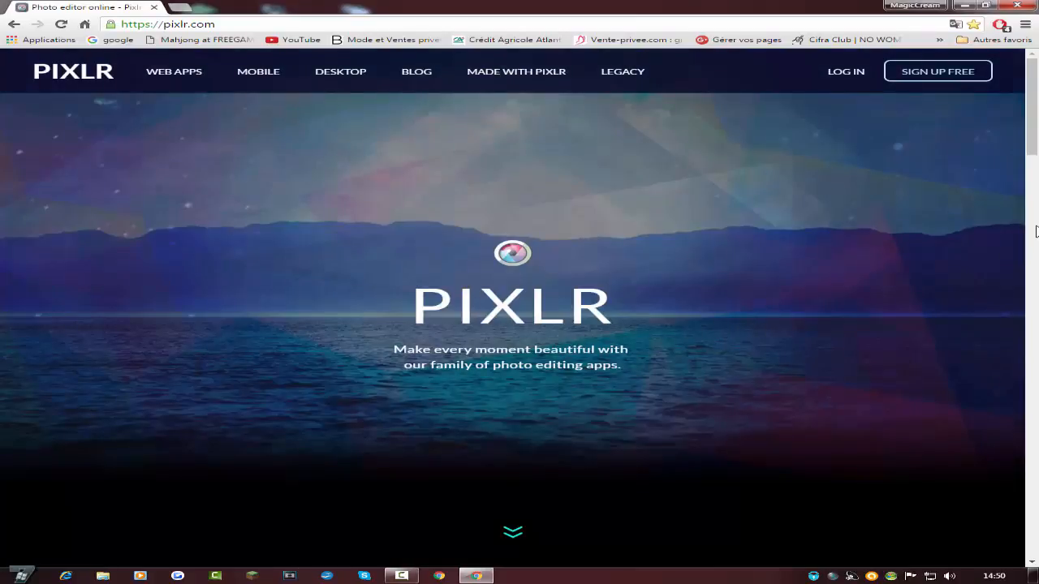
- Find Pixlr Express on the Pixlr website and launch its web app
drag(1032, 146, 1006, 266)
scroll(1001, 271, down, 1)
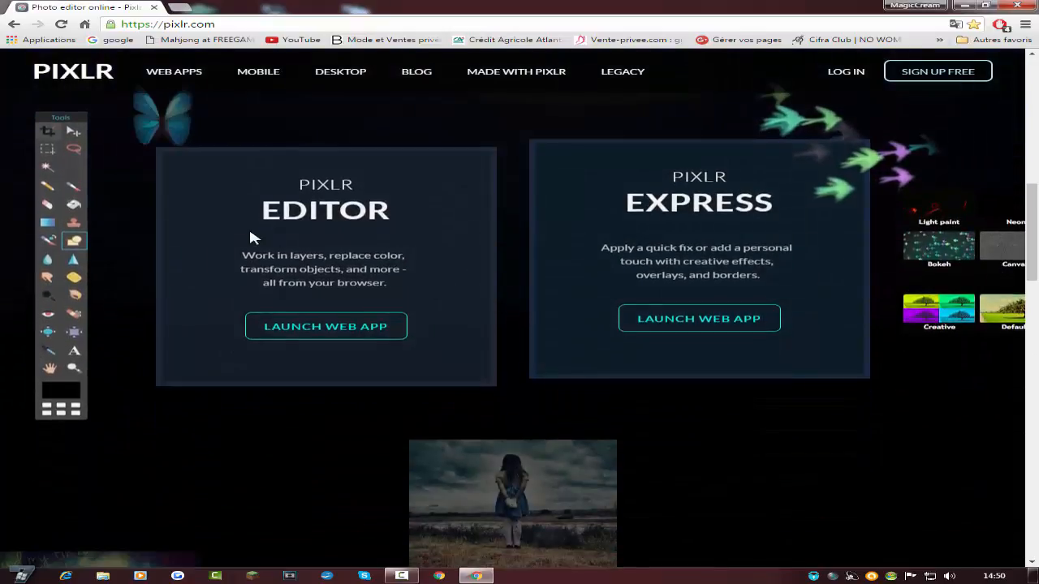
click(693, 324)
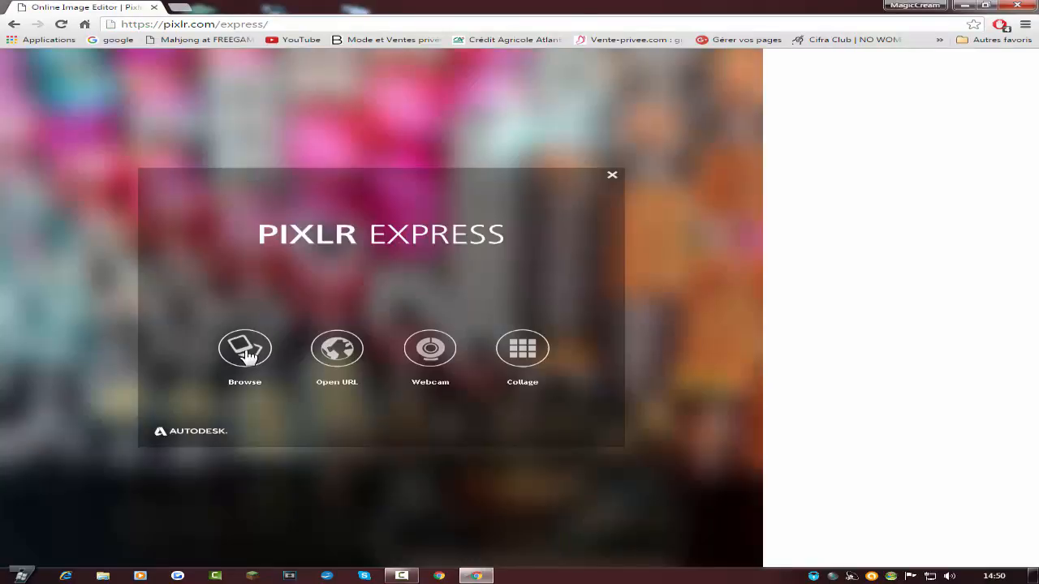
- Open the theme park picture 33dec5ea72dcd2f644511dfc5743b2b5 from the personal folder on the desktop
click(248, 354)
drag(650, 188, 624, 241)
click(382, 273)
double_click(382, 273)
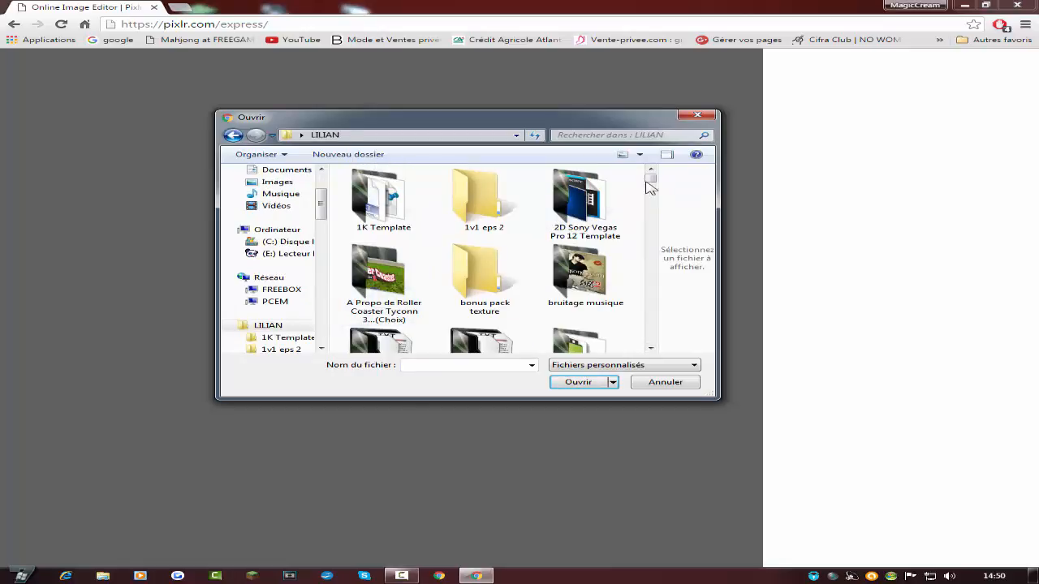
drag(651, 173, 645, 230)
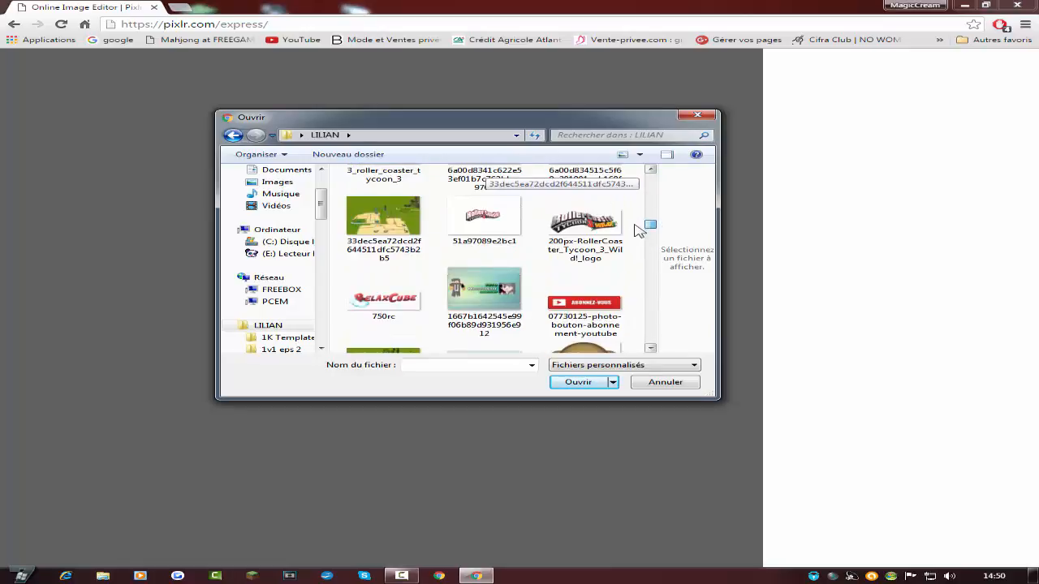
click(383, 224)
click(579, 382)
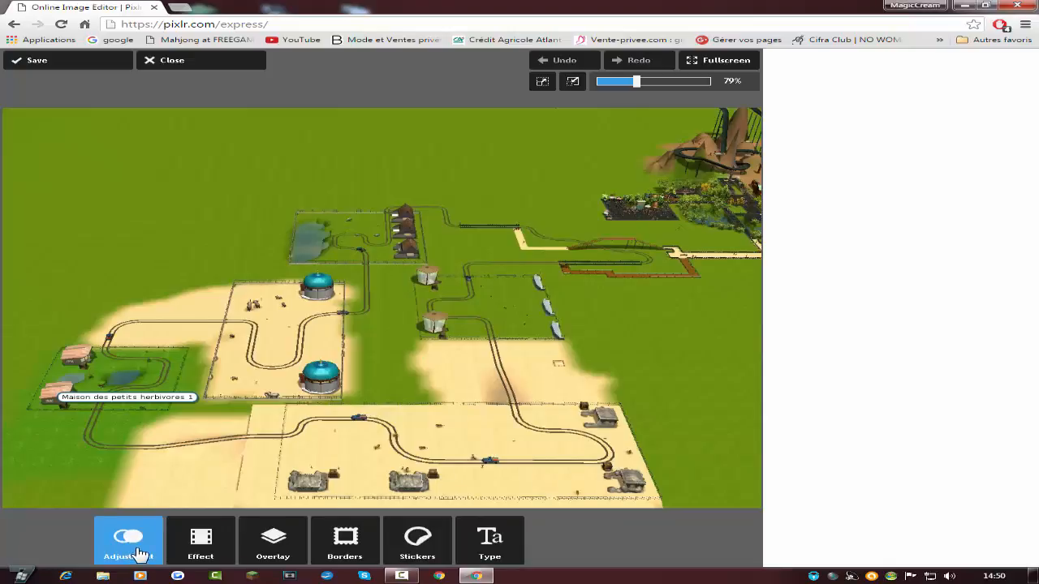
- Add the rct3-logo image over the park picture, enlarge it to span most of the upper half and apply it
click(110, 542)
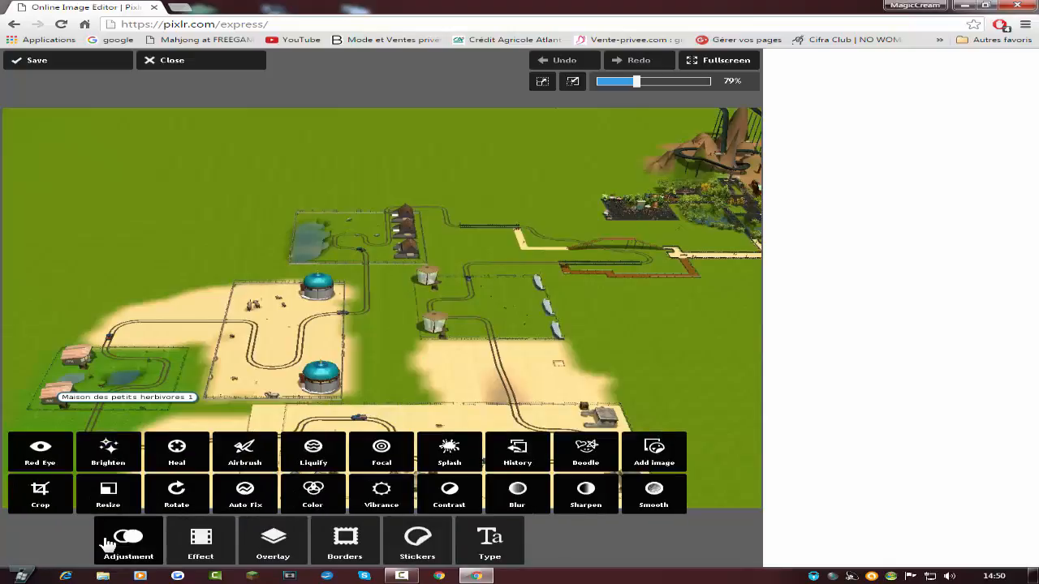
click(664, 452)
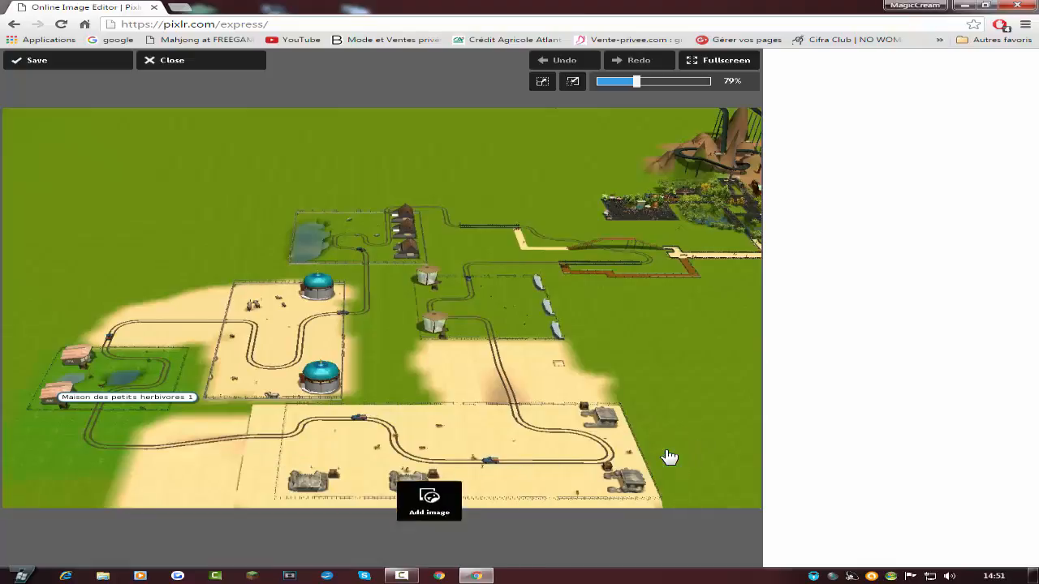
click(287, 543)
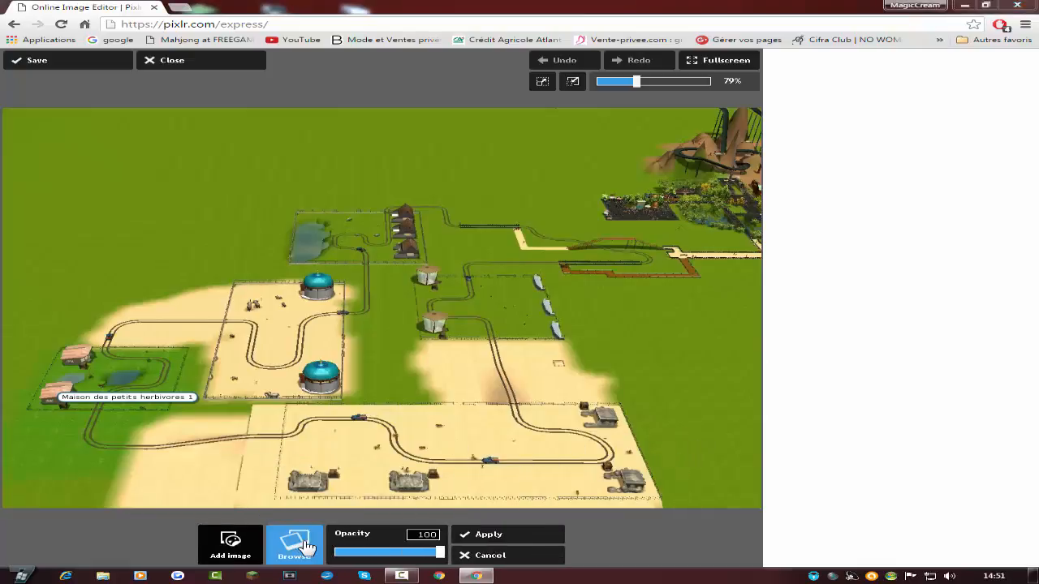
drag(650, 177, 616, 337)
click(383, 282)
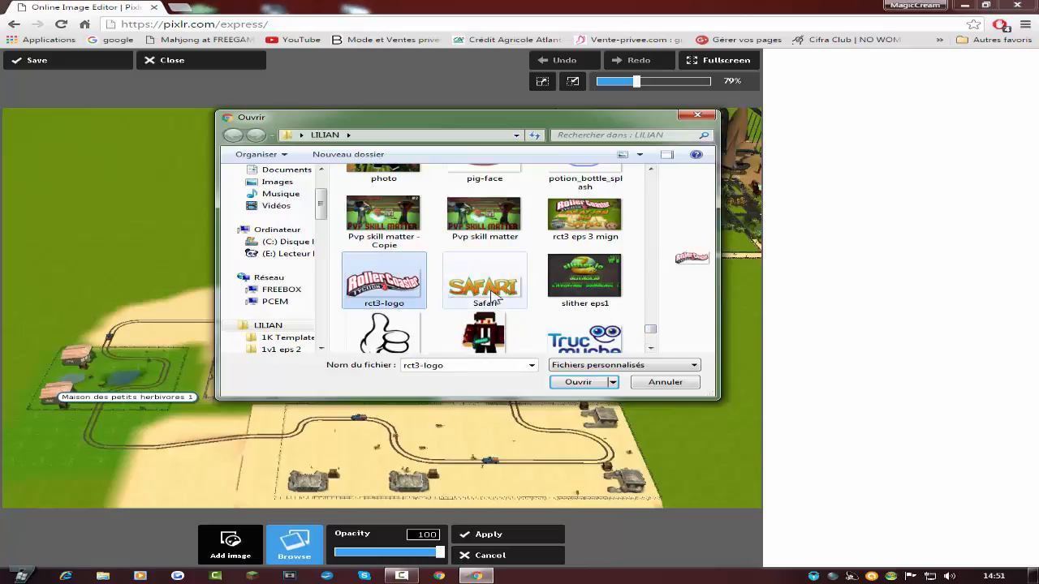
click(578, 382)
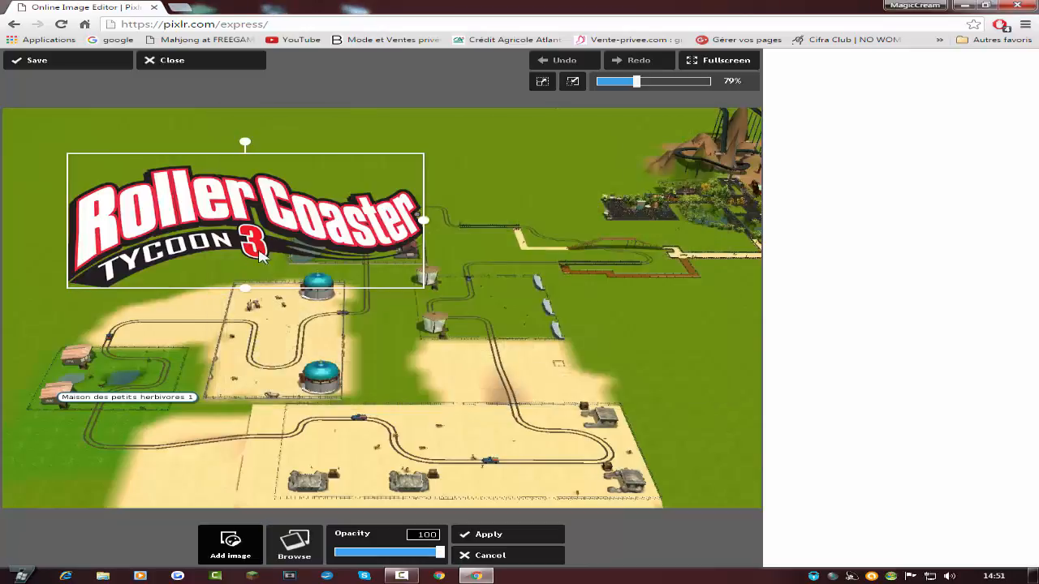
drag(260, 256, 400, 297)
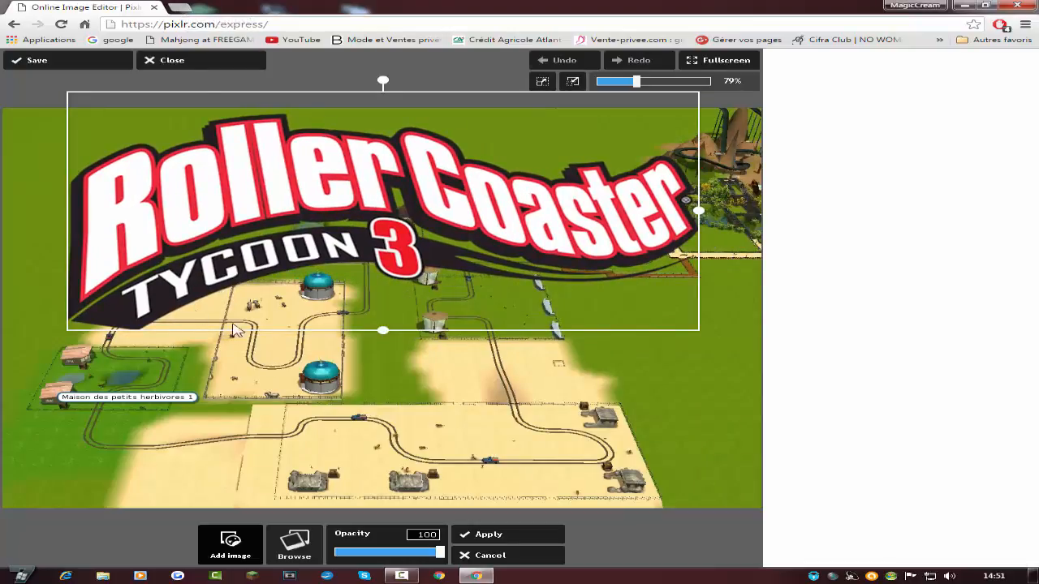
click(483, 541)
- Look through the Retro fonts offered for text and cancel without adding any text
click(487, 540)
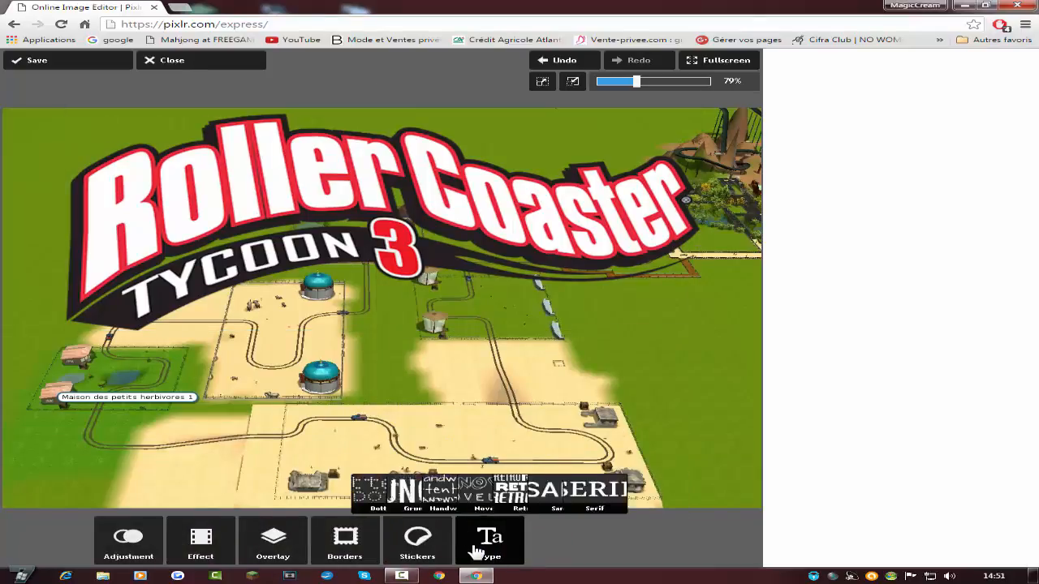
click(371, 516)
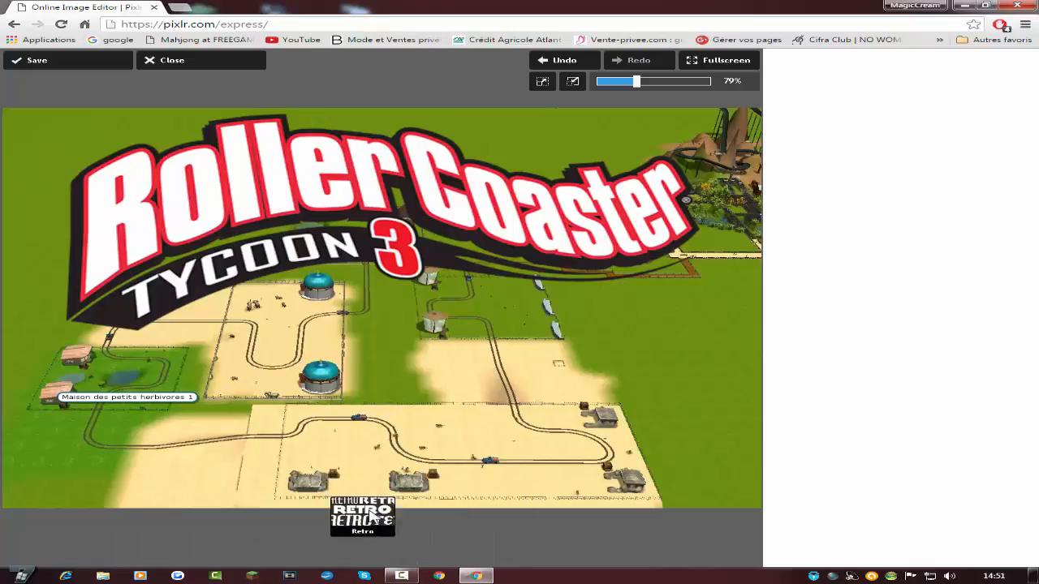
click(388, 535)
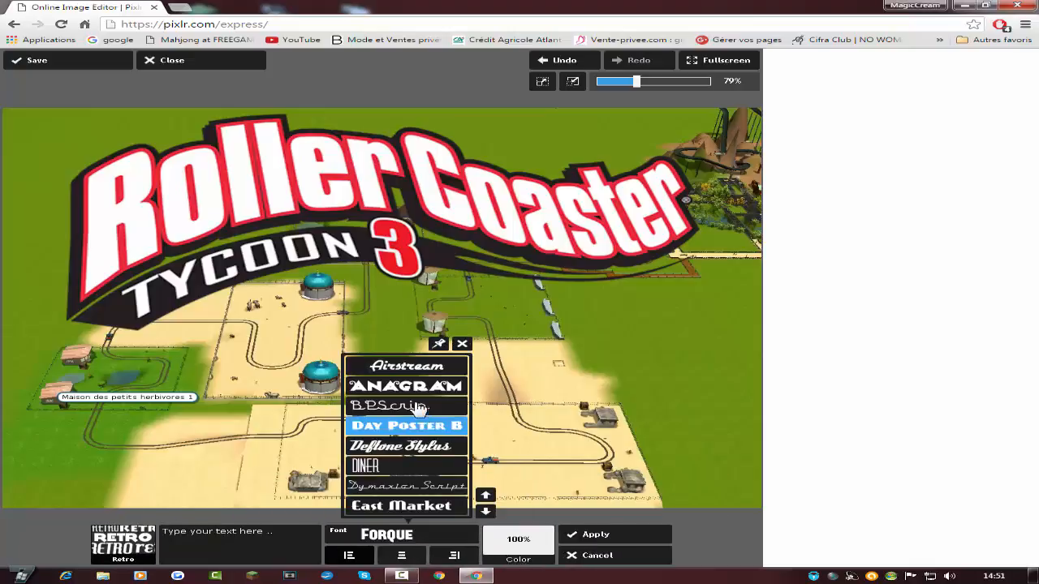
click(486, 511)
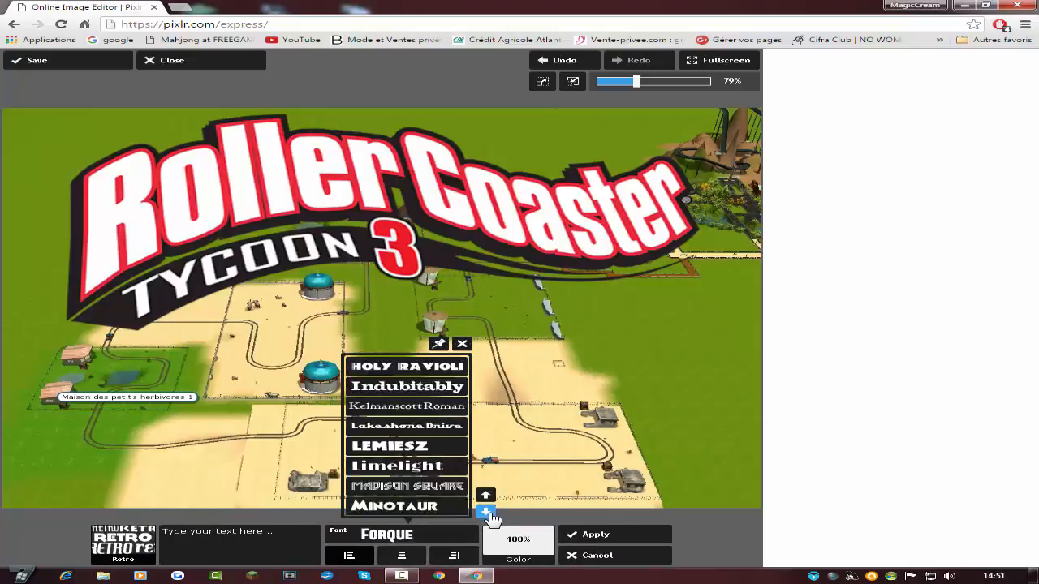
click(485, 511)
click(486, 511)
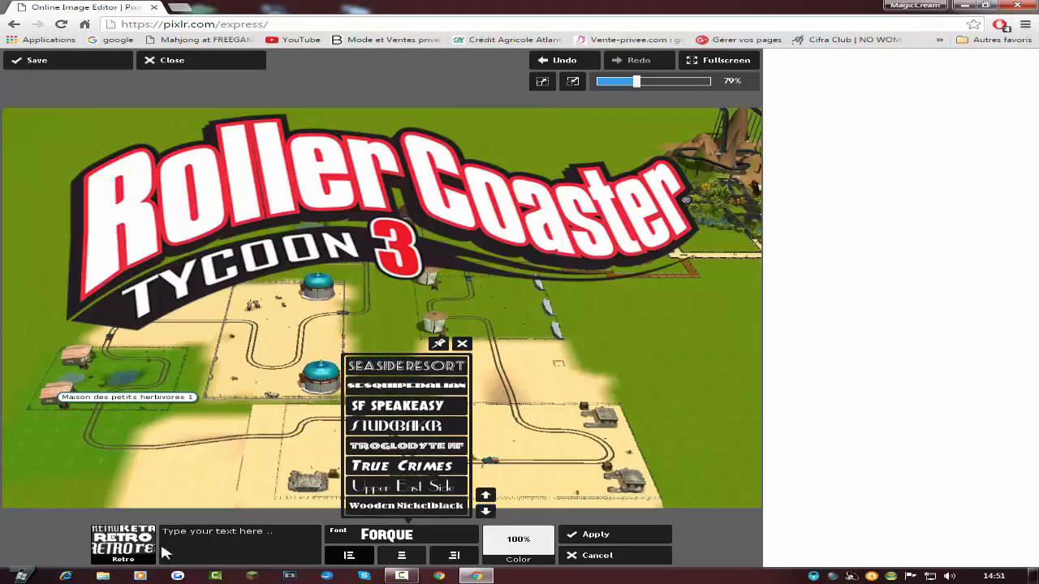
click(597, 555)
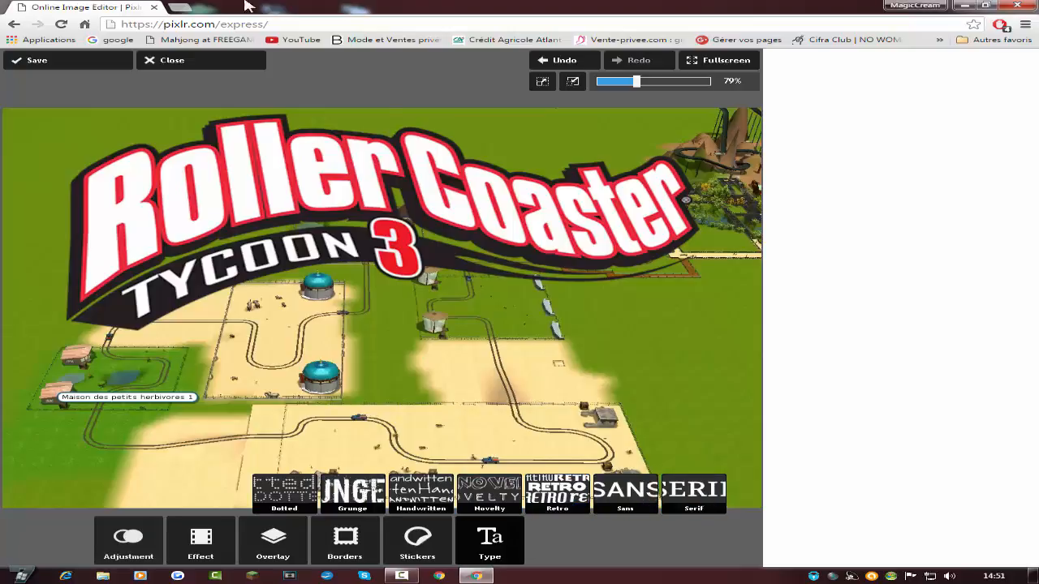
- Open the bookmarked Cool Text Club Logo Design page in a new browser tab and clear the logo text
click(174, 8)
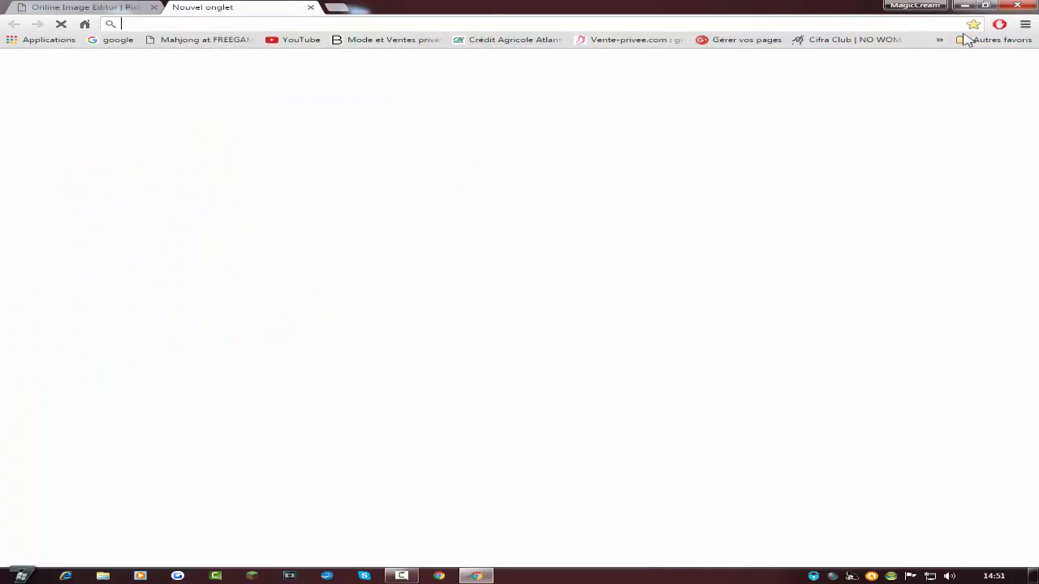
click(940, 39)
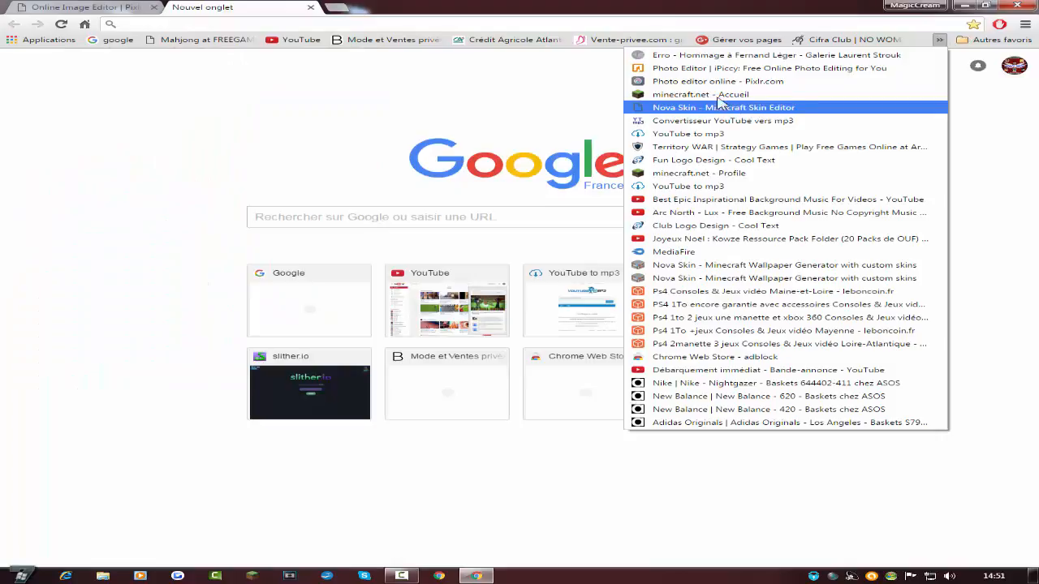
click(713, 227)
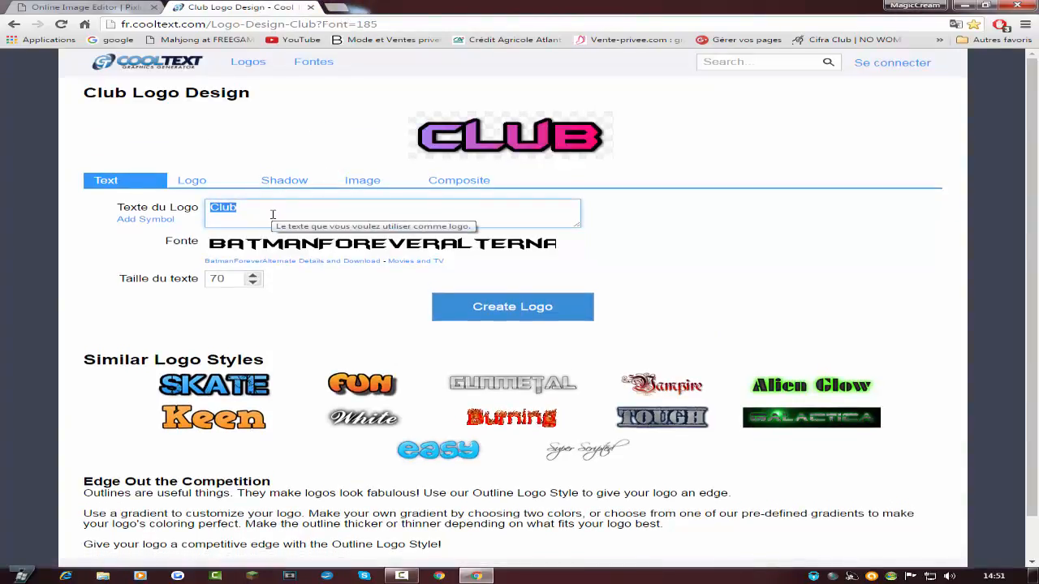
key(BackSpace)
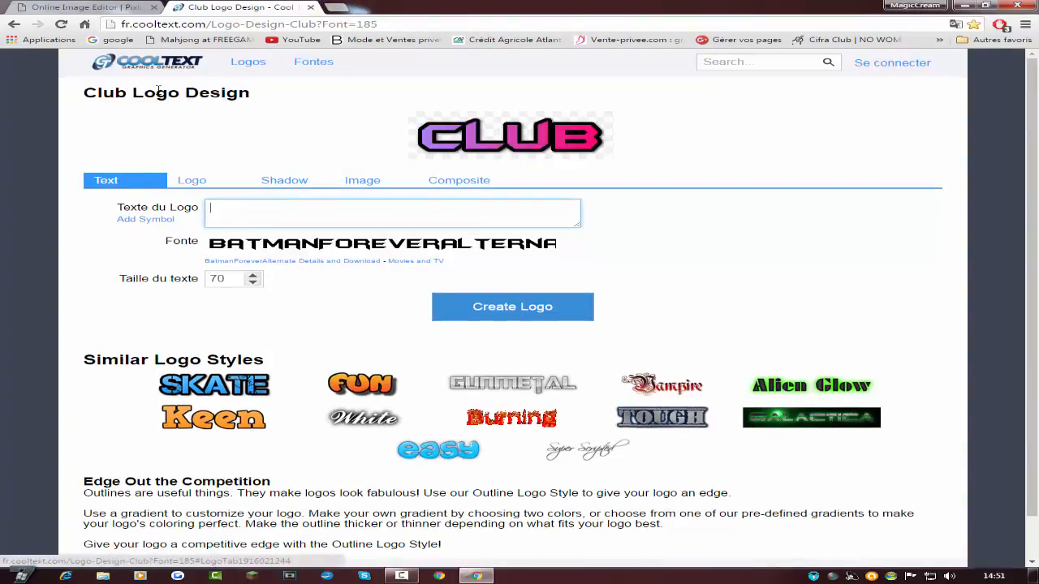
- Browse the full list of logo styles on Cool Text
click(250, 63)
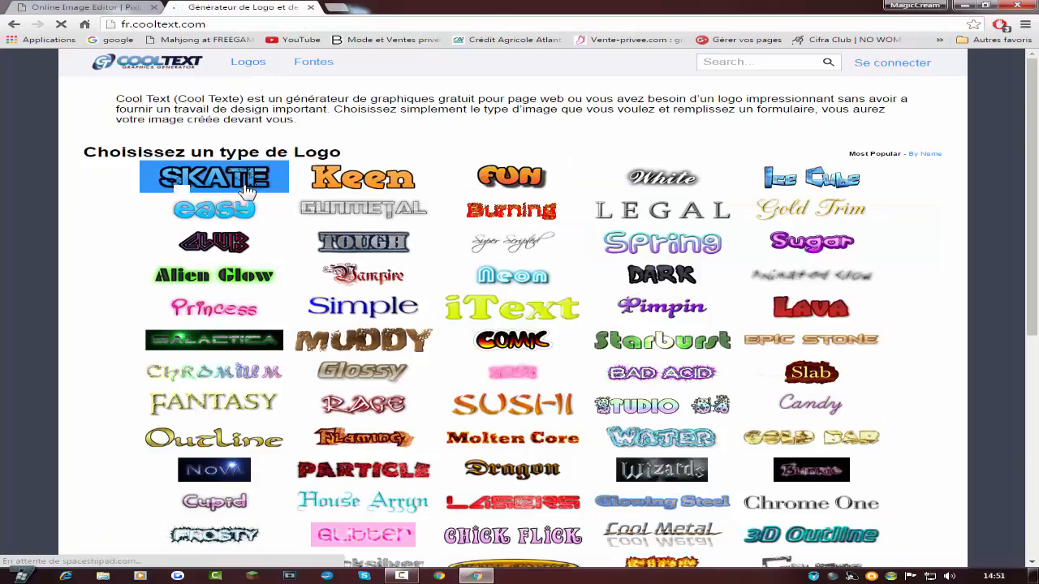
drag(1029, 229, 1029, 453)
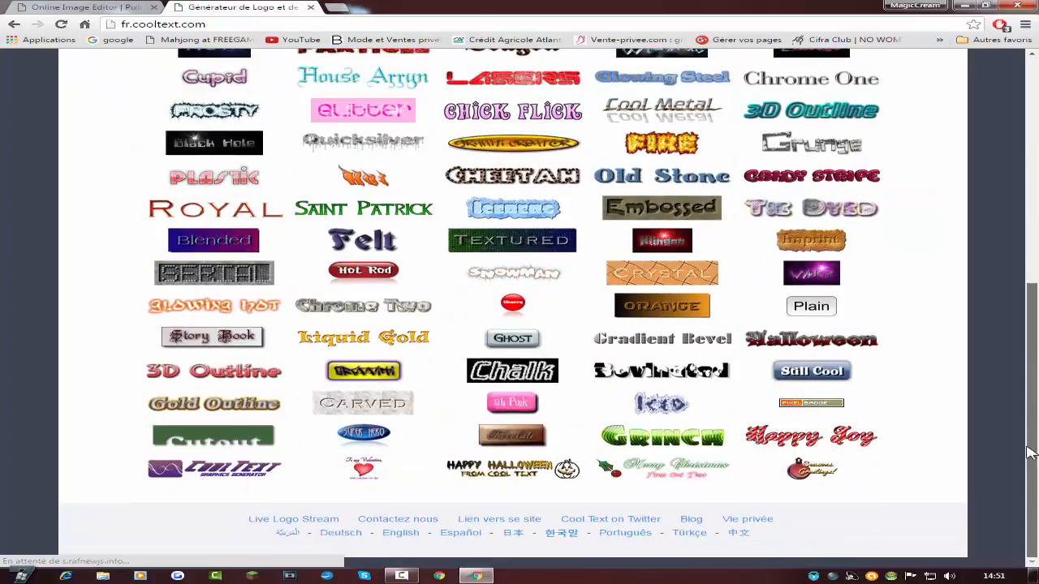
scroll(1024, 443, up, 1)
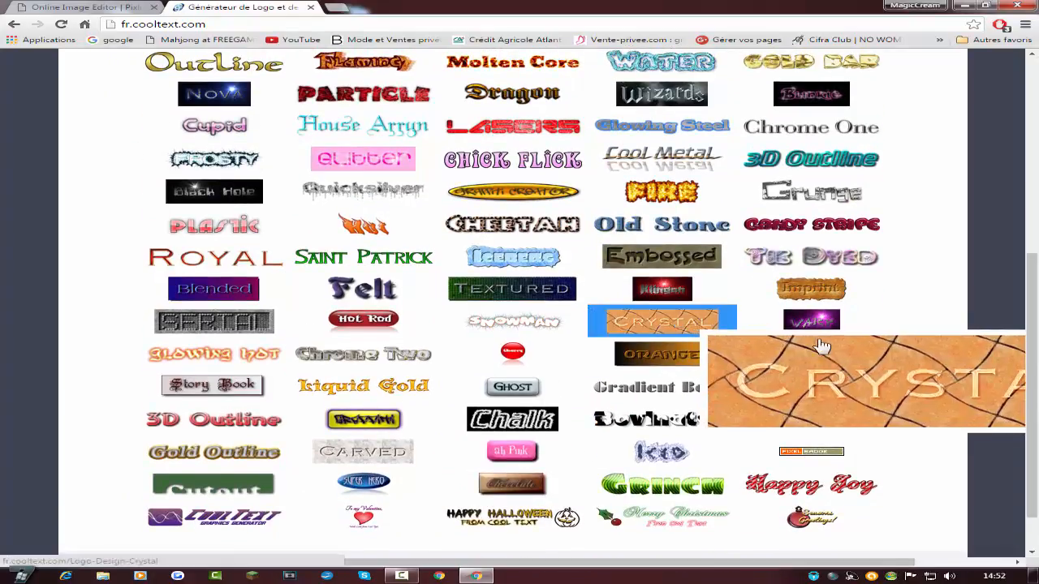
scroll(1027, 390, up, 5)
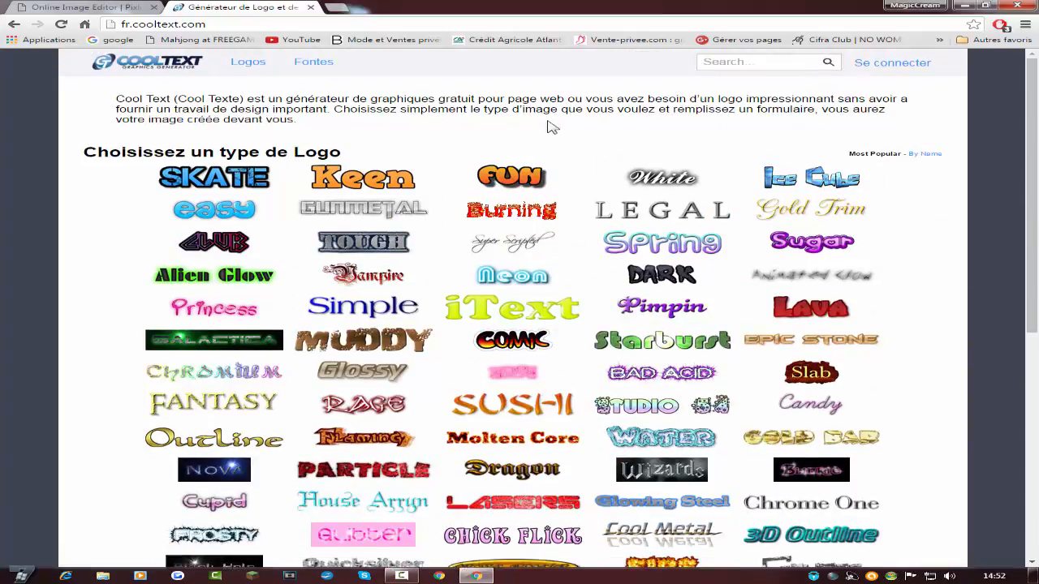
- Open the Top 100 font category on Cool Text and look through its fonts
click(318, 68)
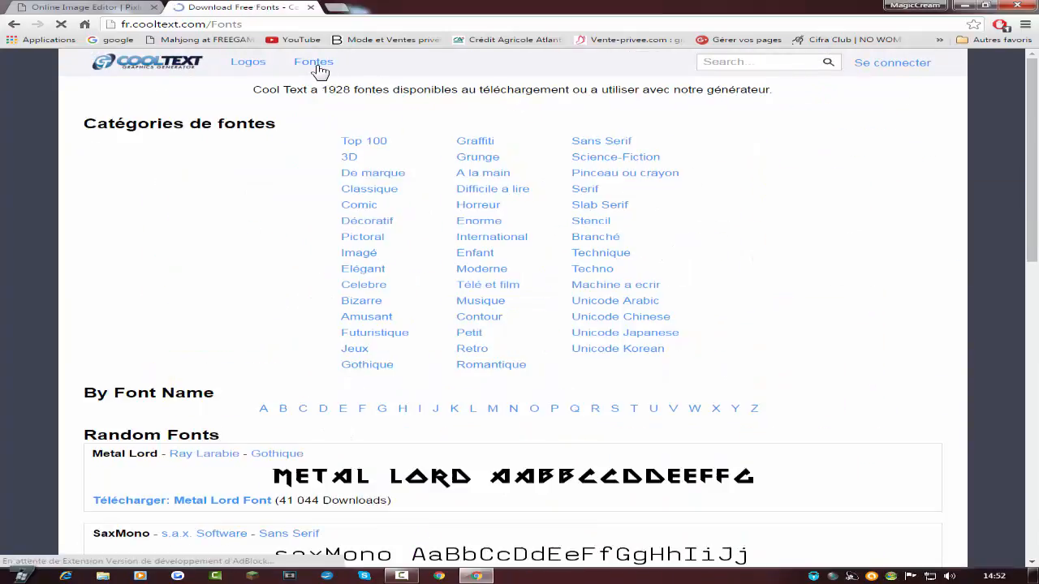
click(362, 141)
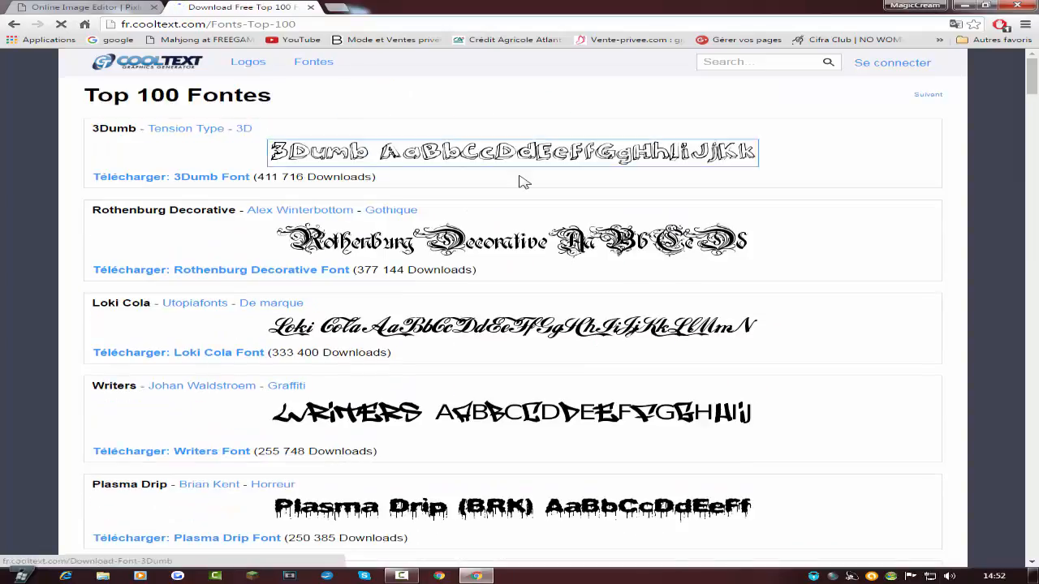
drag(1036, 89, 991, 377)
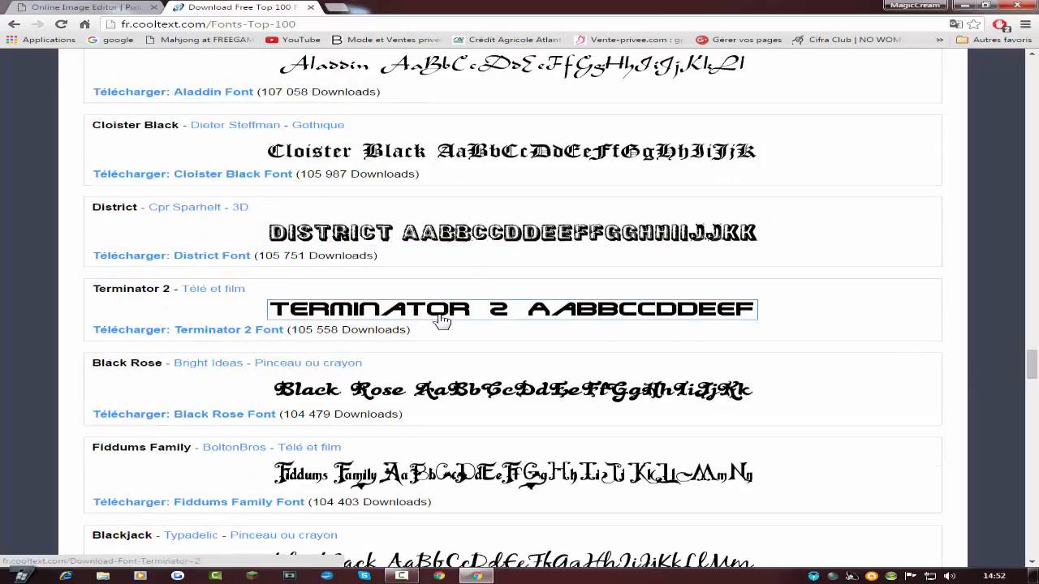
drag(1026, 373, 1025, 403)
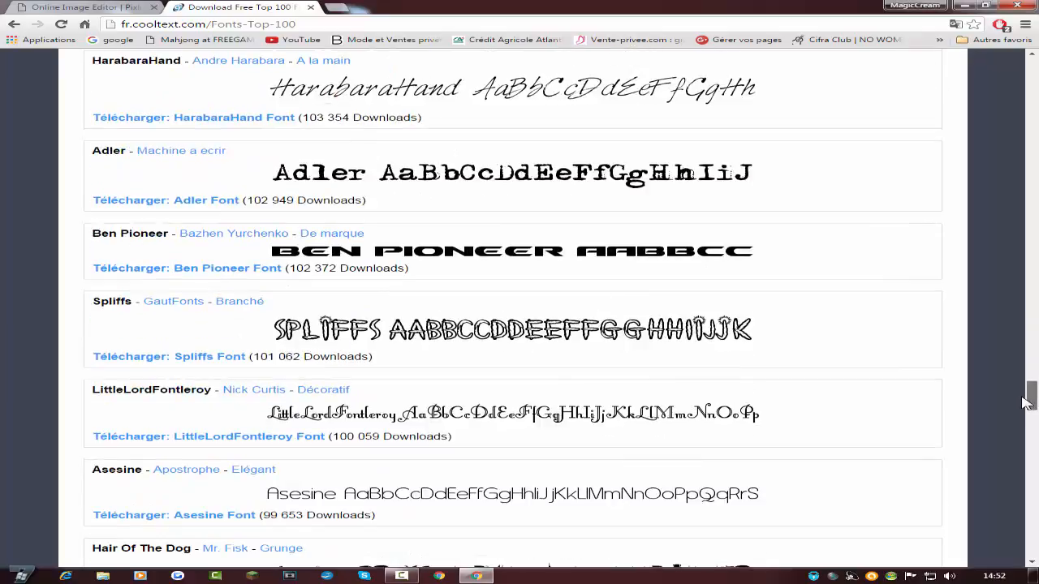
- Open the Tough logo design with the Ben Pioneer font and set its text to "Nouveau Manege" at size 100
click(611, 257)
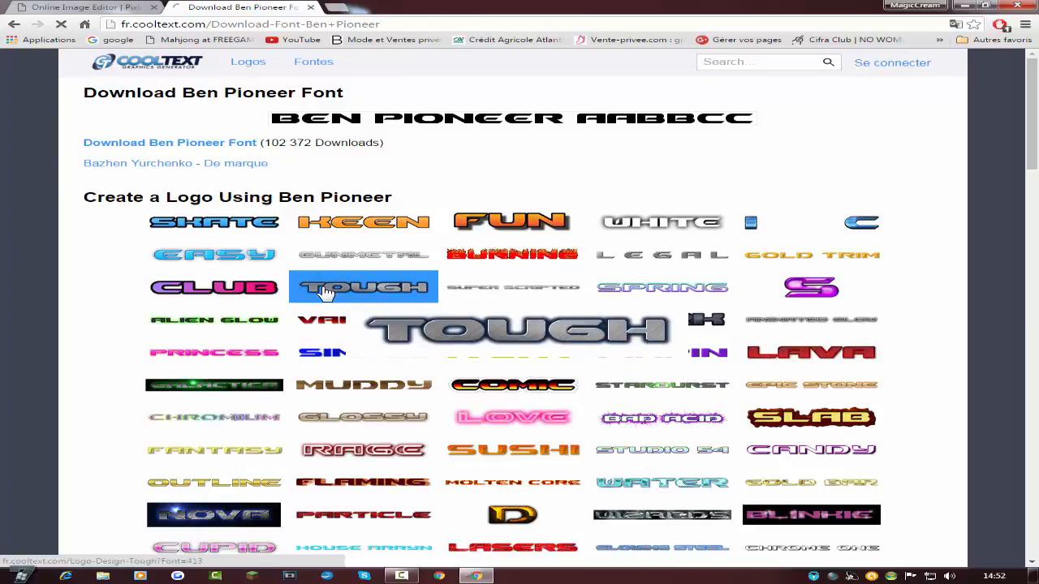
click(324, 290)
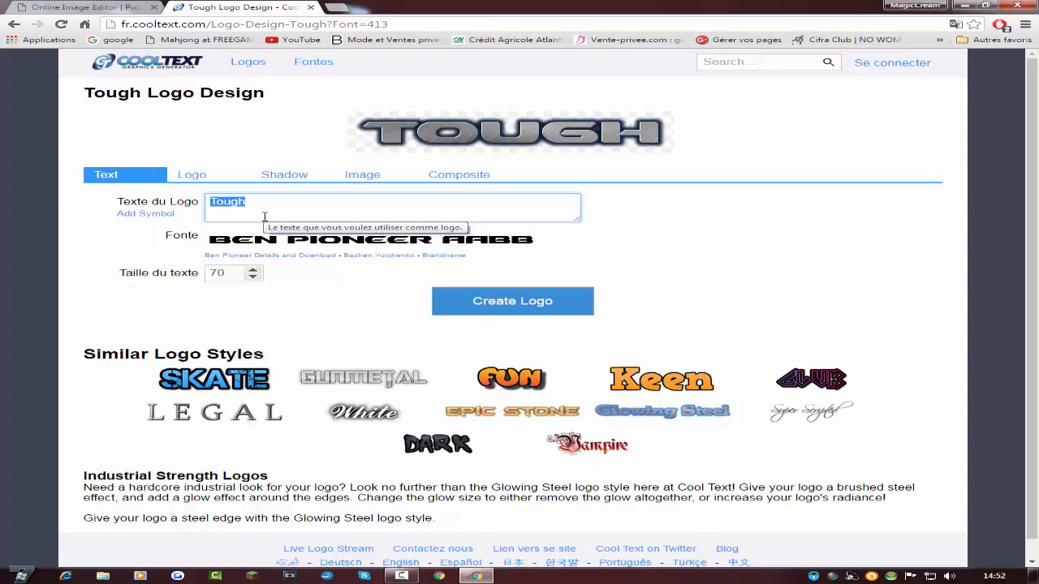
text(Nouveau)
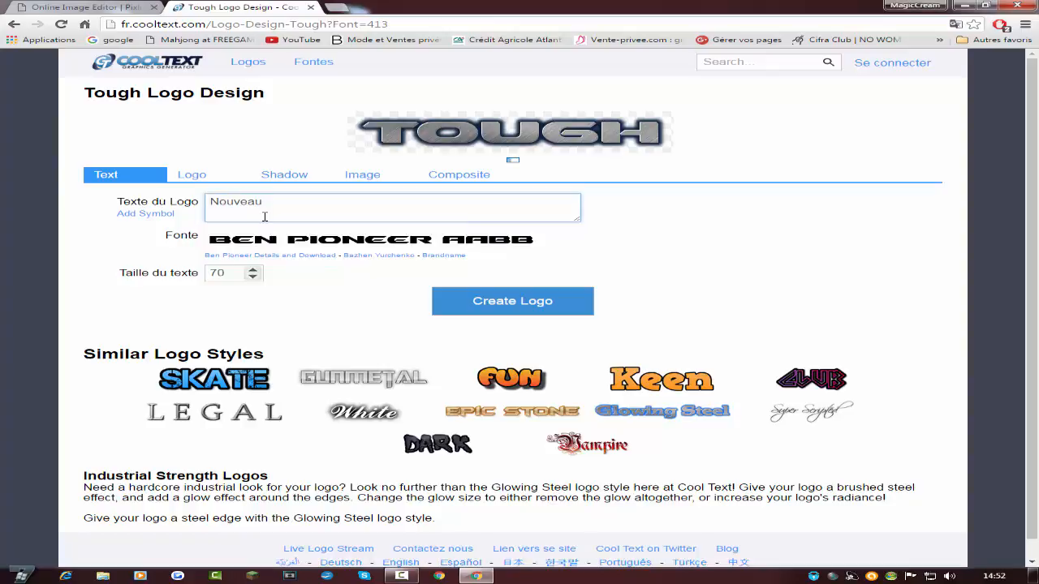
text( Manè)
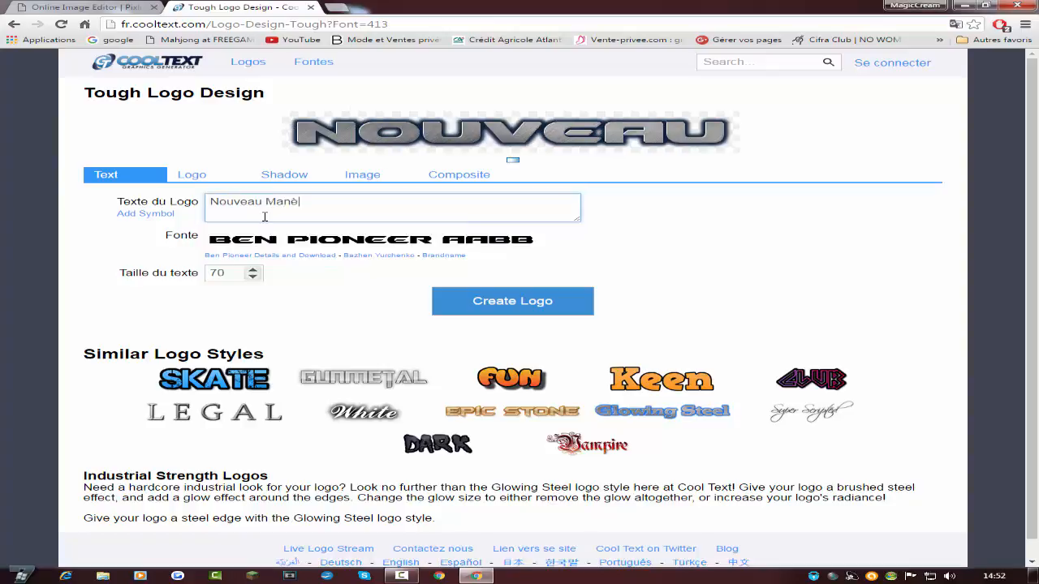
text(ge !)
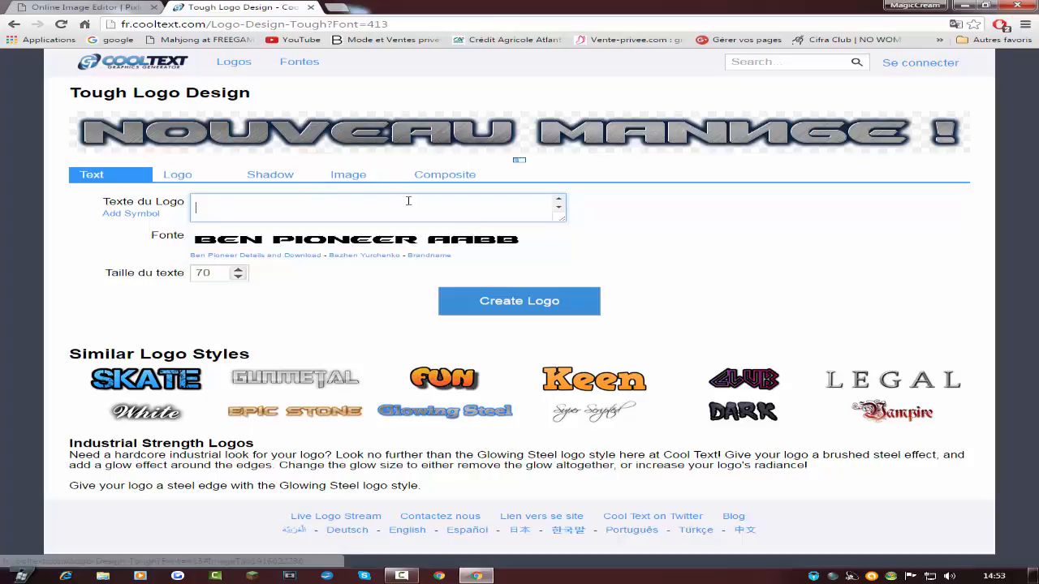
scroll(442, 203, up, 1)
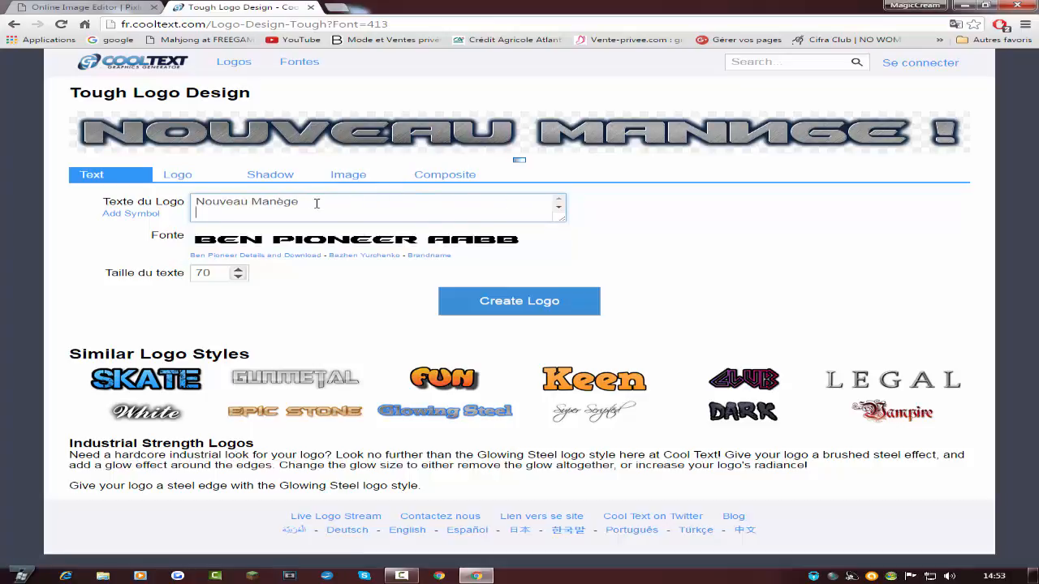
key(BackSpace)
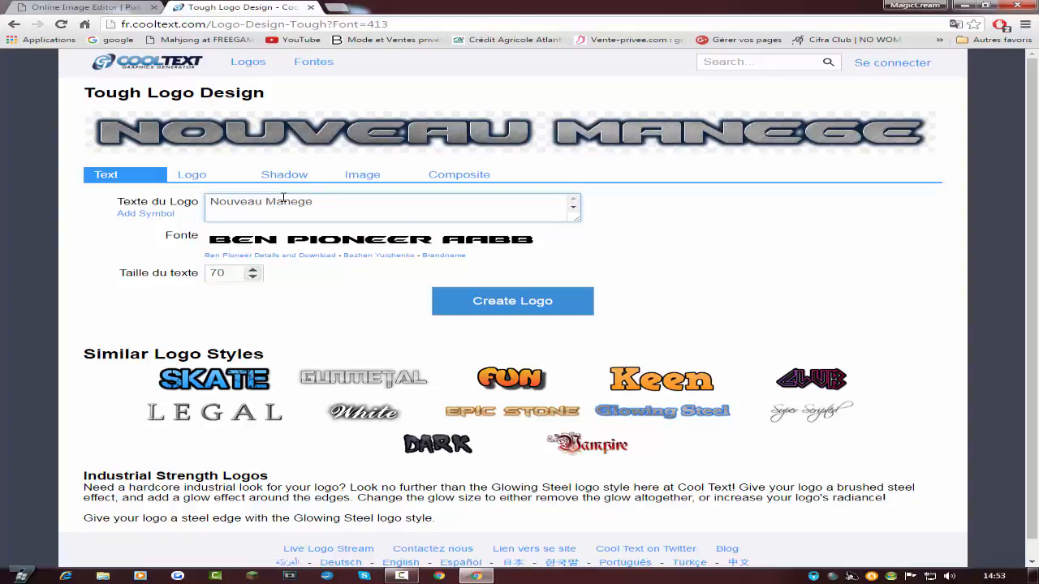
click(254, 273)
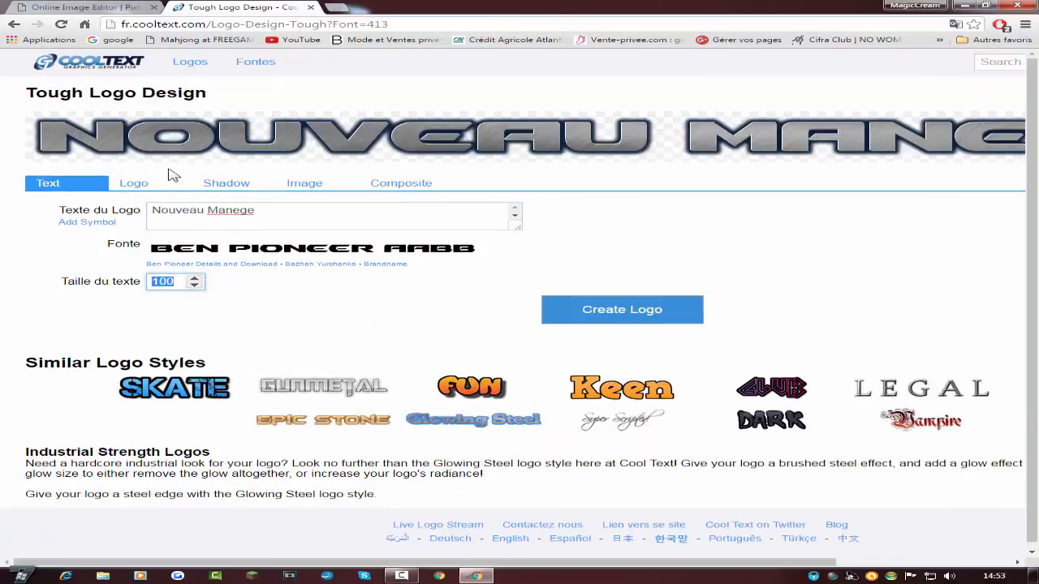
- Change the logo's glow colour to red #DB0707
click(150, 183)
click(210, 213)
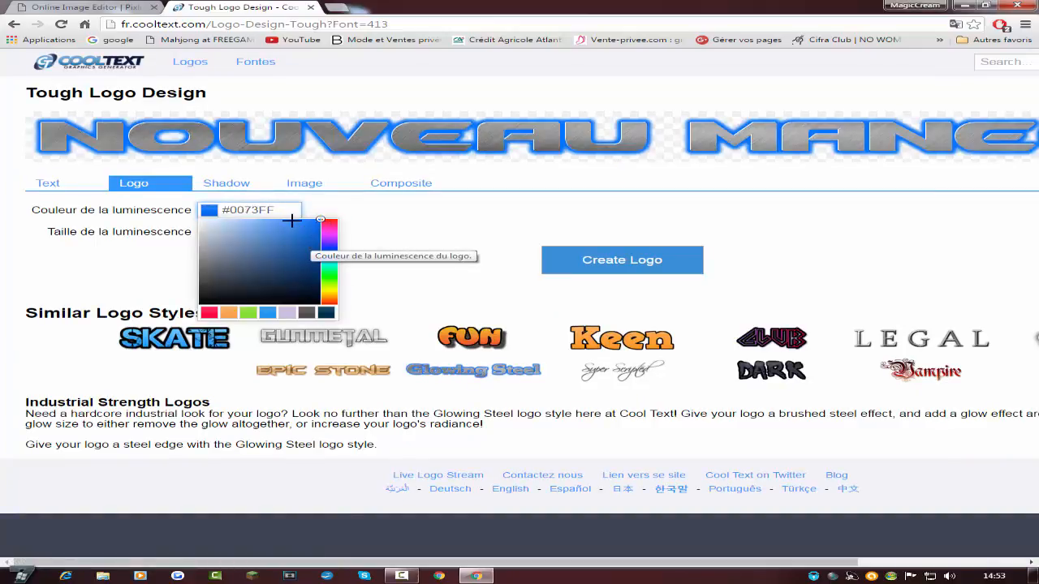
mouse_move(291, 220)
mouse_down()
mouse_move(294, 241)
mouse_move(310, 237)
mouse_up()
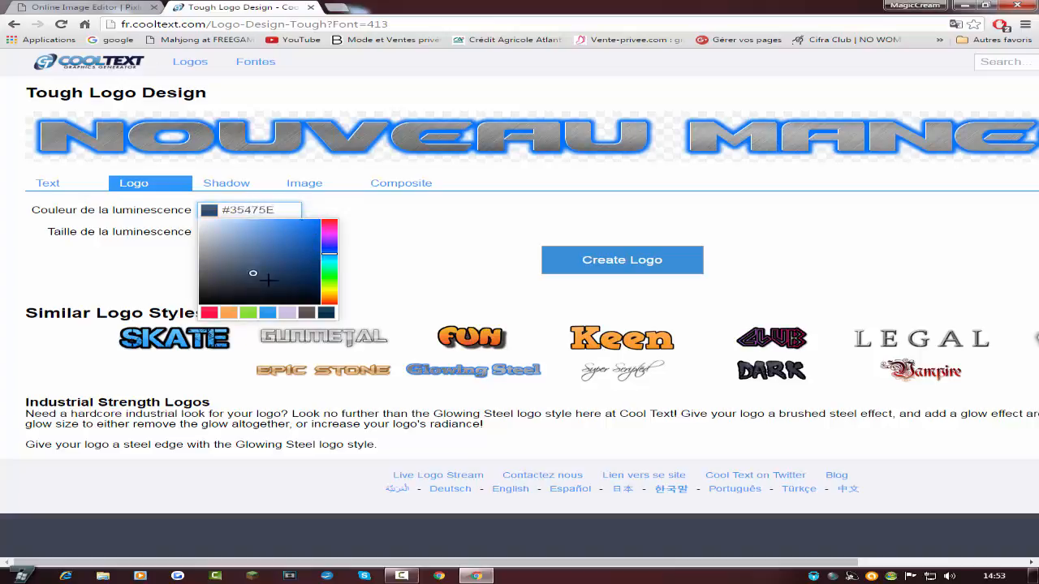
drag(315, 233, 318, 232)
drag(329, 224, 331, 212)
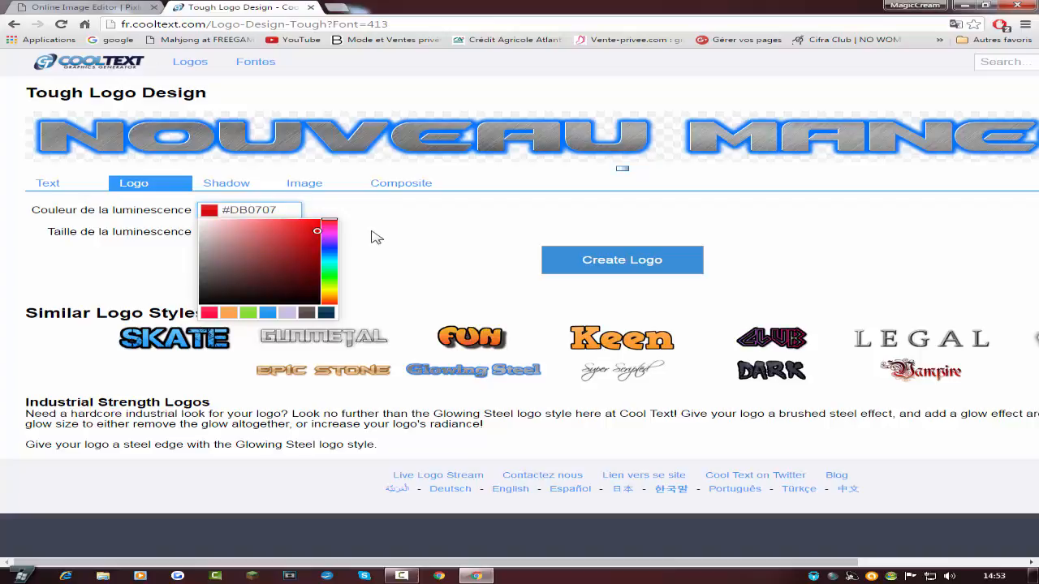
click(342, 223)
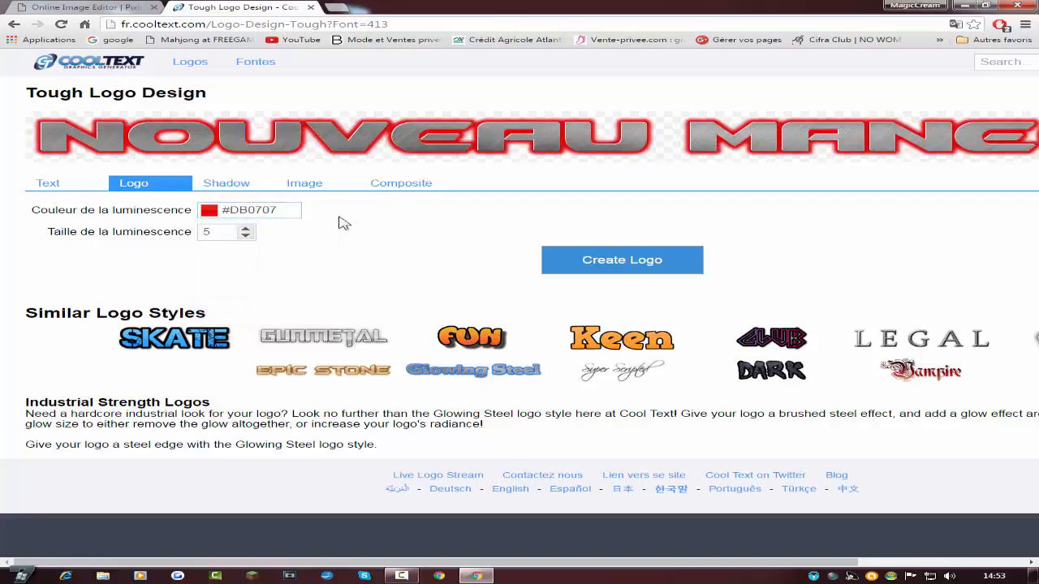
- Check the shadow and image options, create the logo, and download its PNG file to the desktop
click(228, 193)
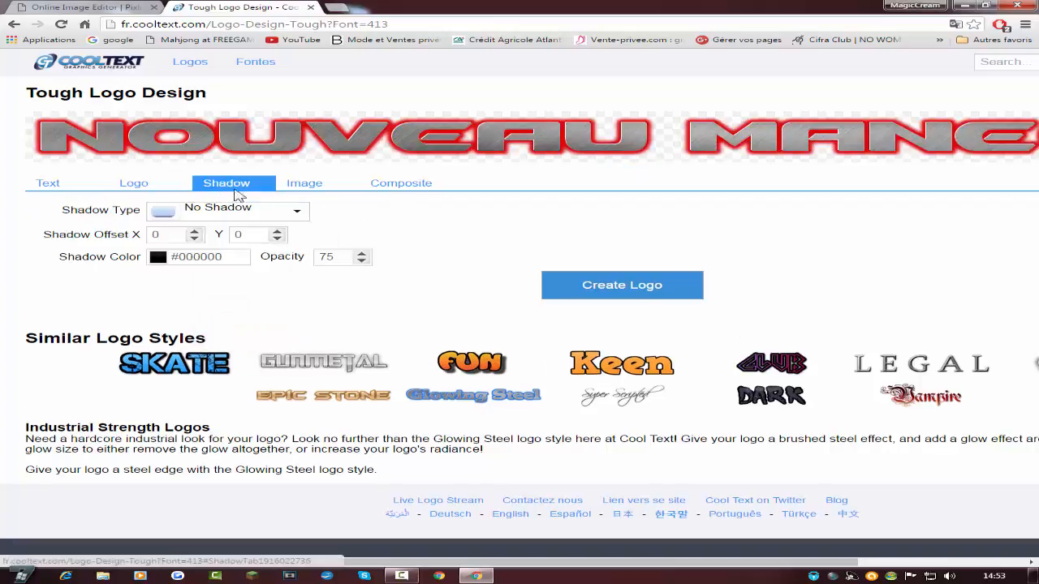
click(306, 193)
click(590, 302)
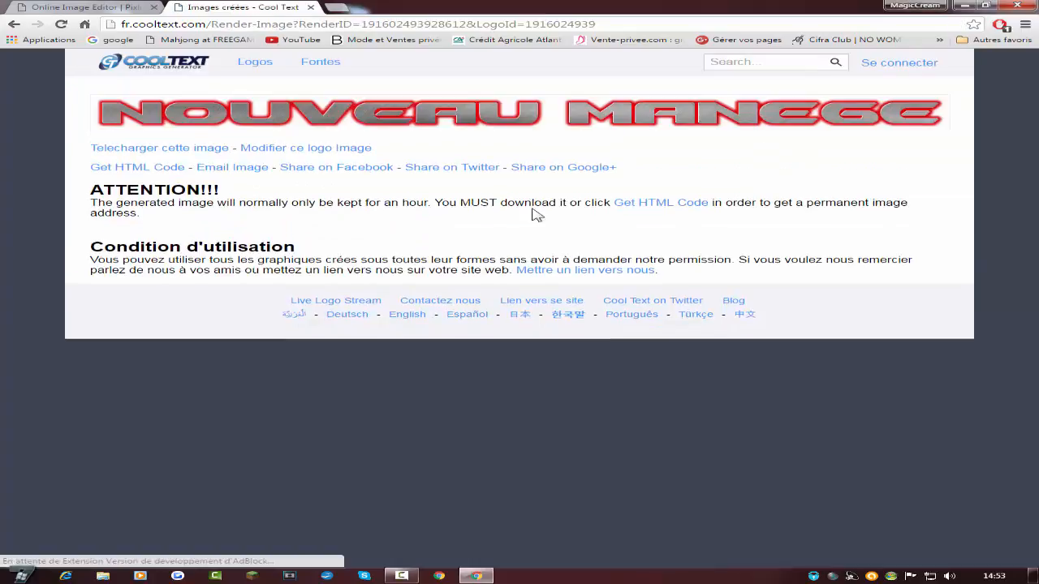
click(179, 151)
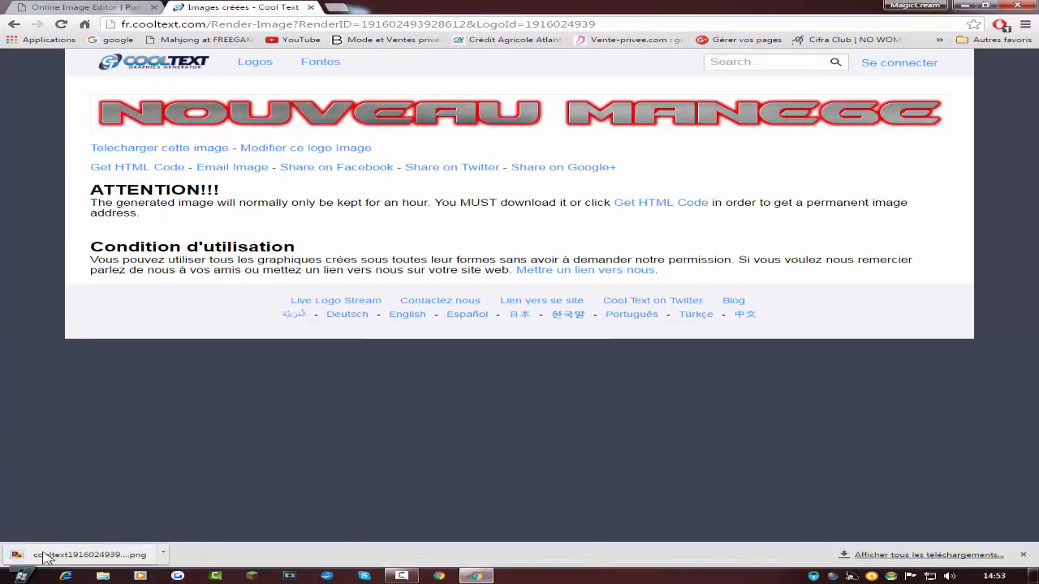
drag(45, 559, 637, 551)
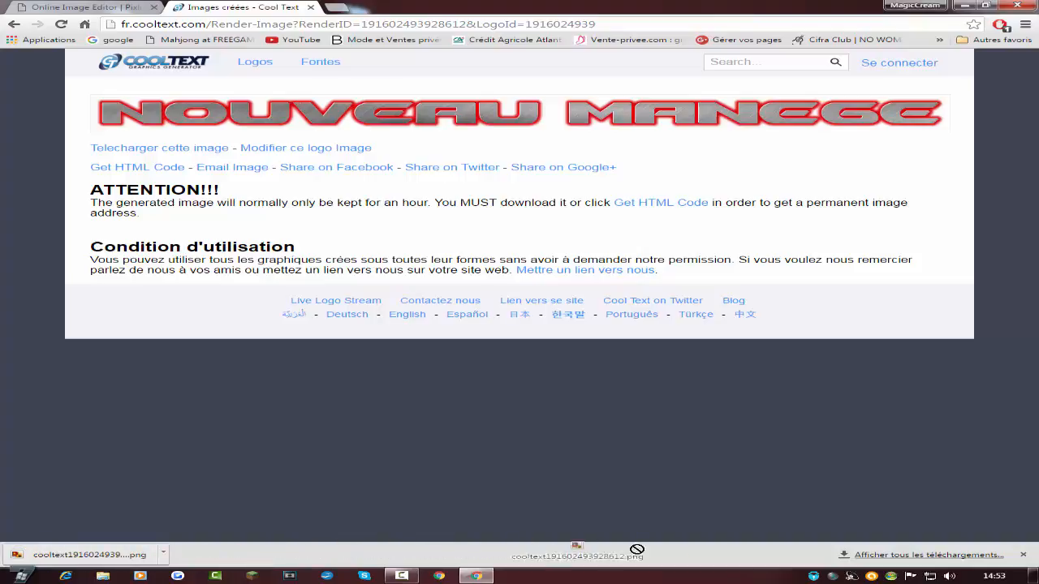
drag(1029, 579, 558, 182)
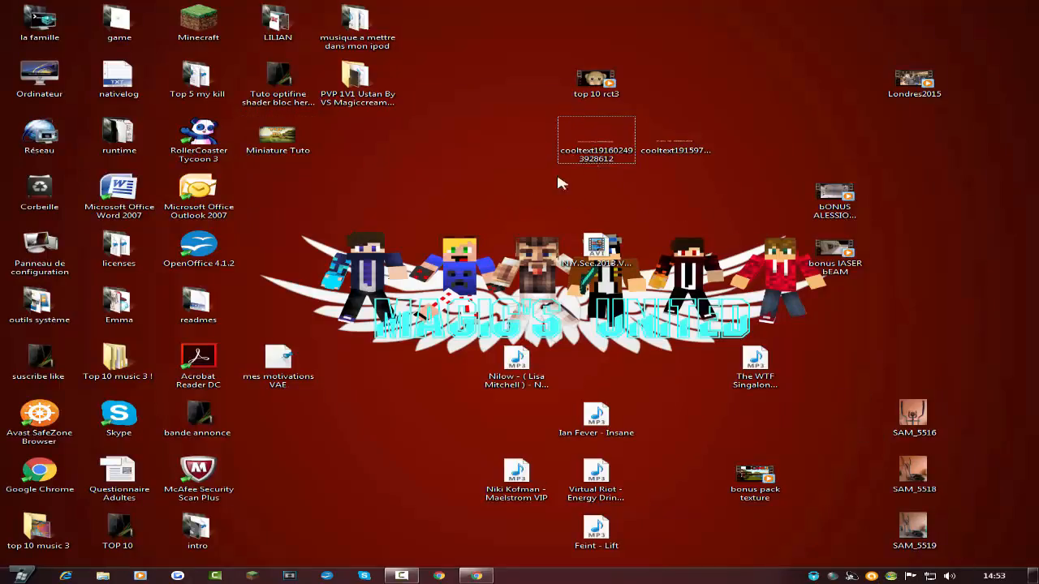
click(476, 575)
click(311, 8)
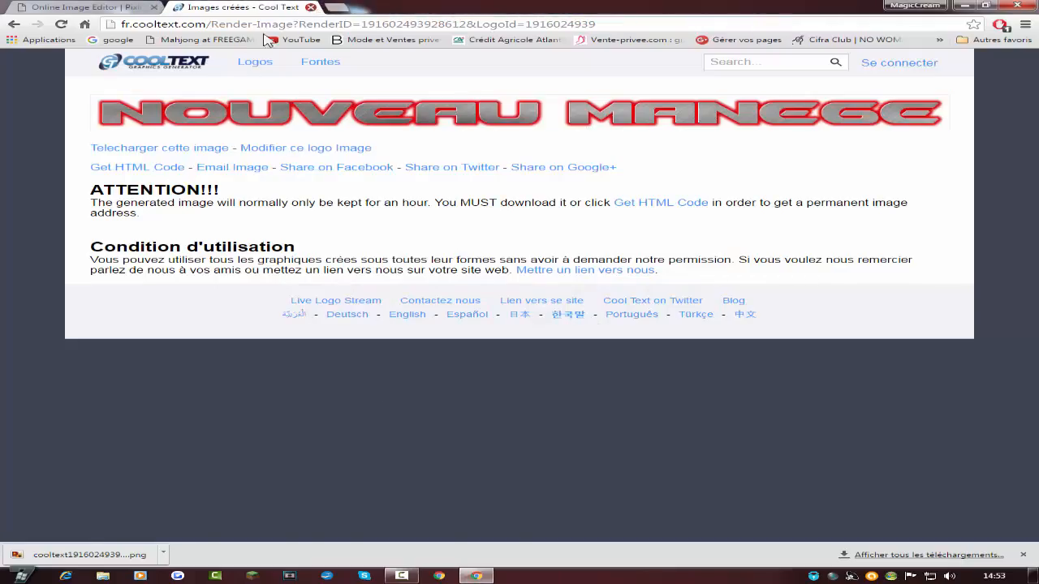
click(159, 515)
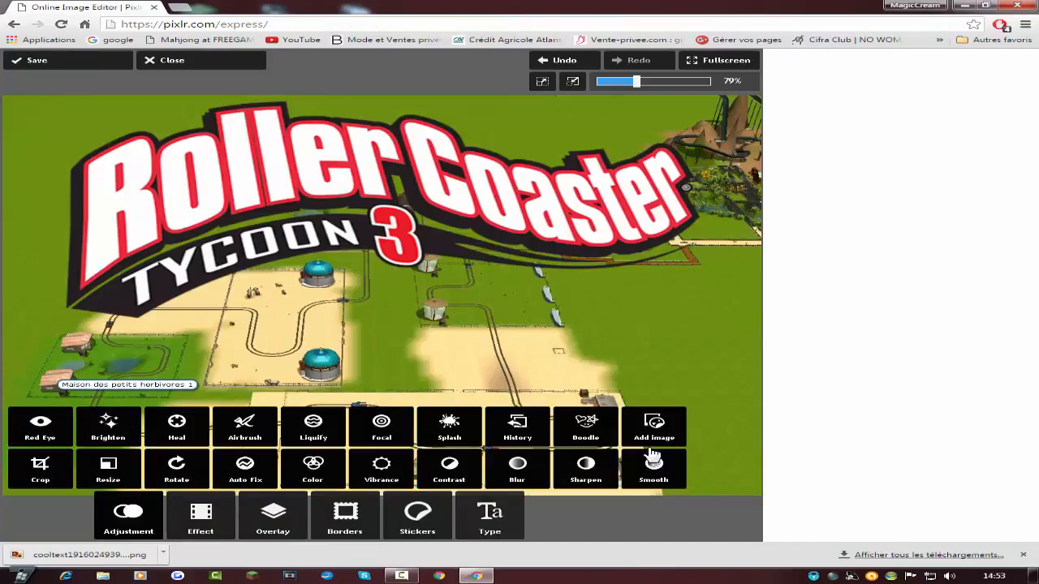
click(650, 418)
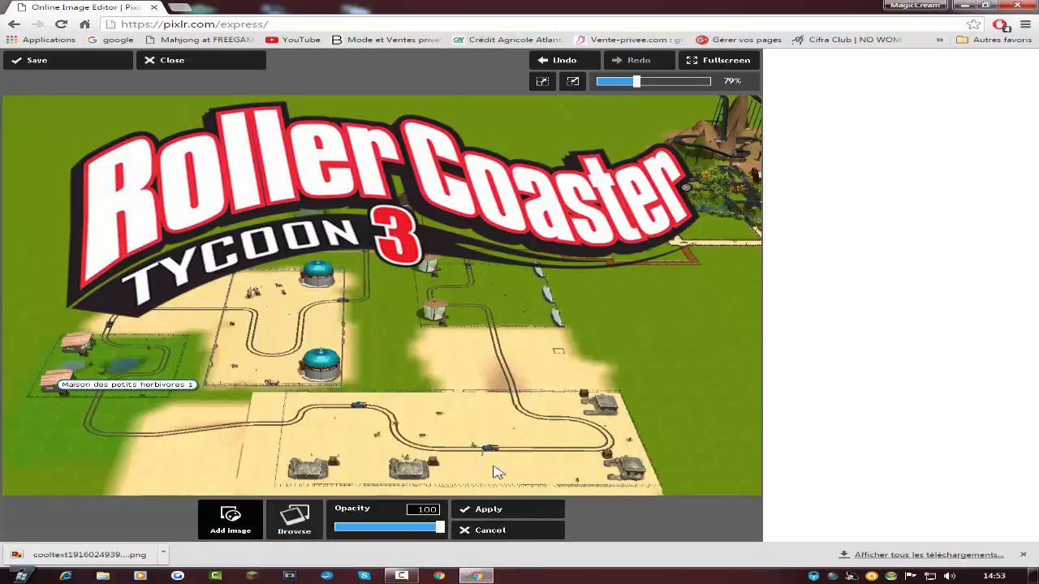
click(322, 519)
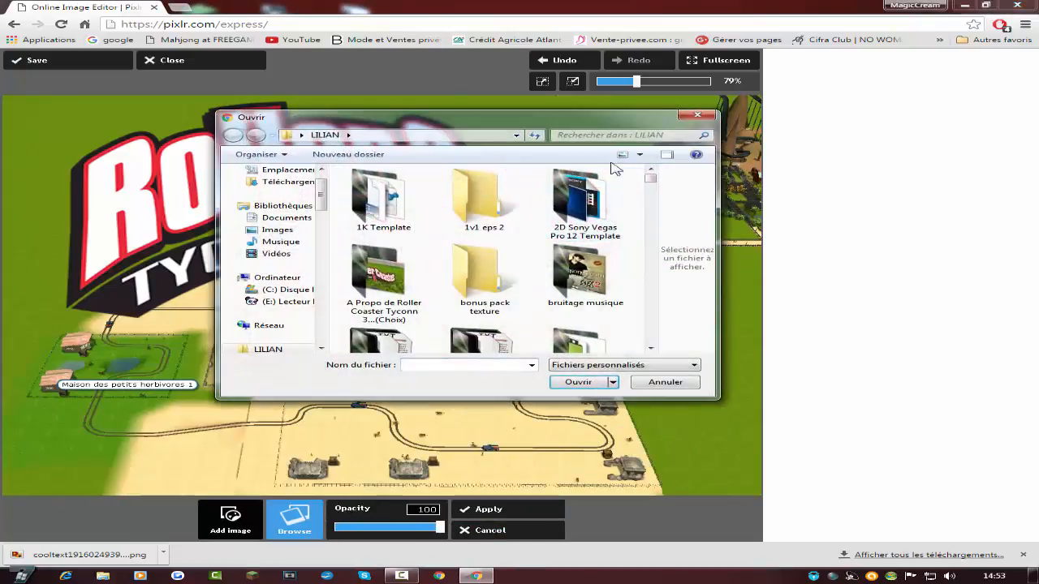
drag(649, 177, 649, 191)
drag(323, 193, 323, 179)
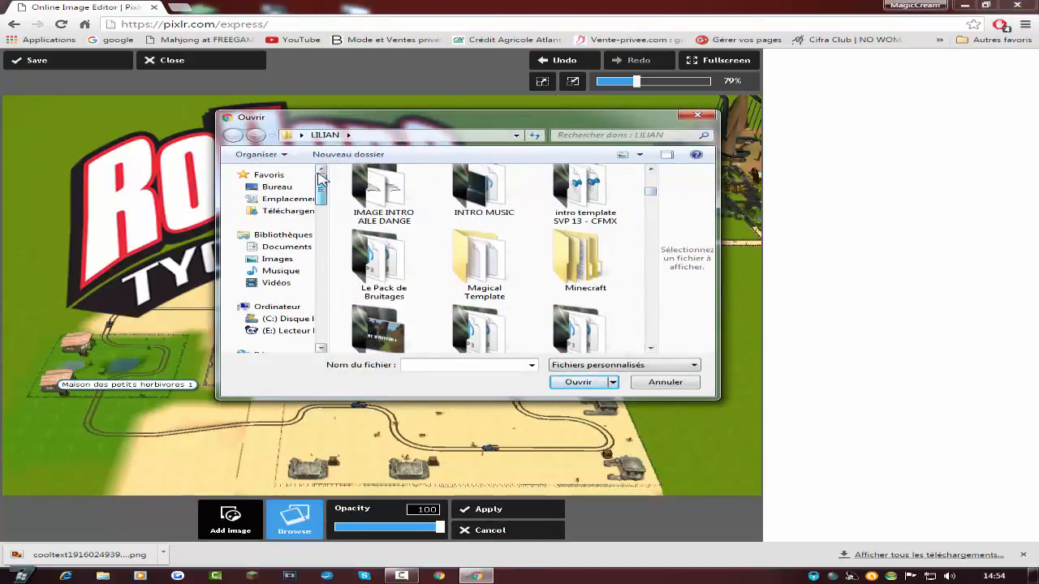
click(280, 188)
drag(651, 218, 613, 313)
click(446, 278)
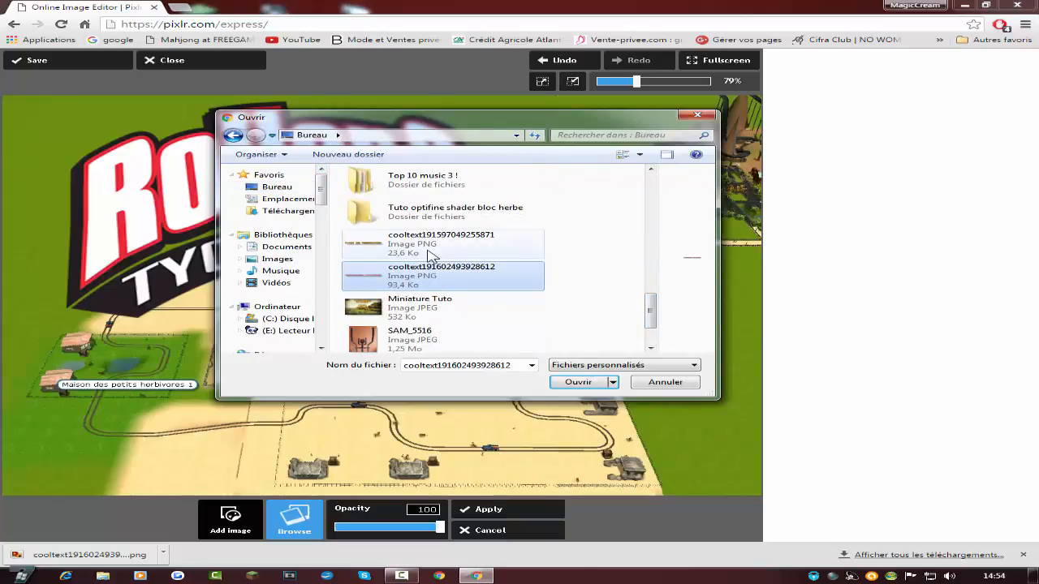
click(431, 253)
click(428, 276)
click(578, 382)
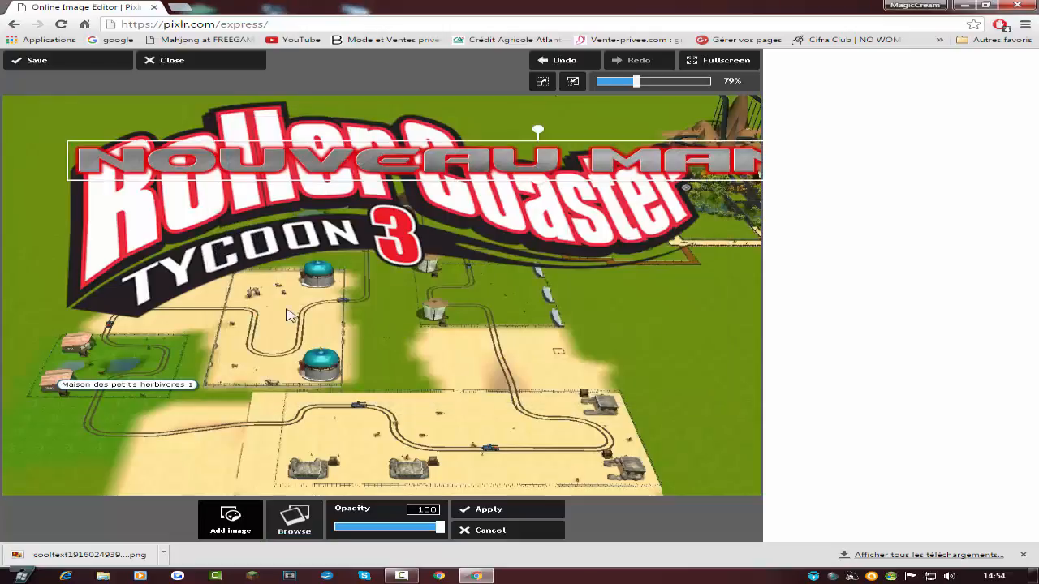
- Shrink the Nouveau Manege logo to fit the picture's width, place it below the Roller Coaster Tycoon 3 title, and apply it
drag(292, 168, 262, 337)
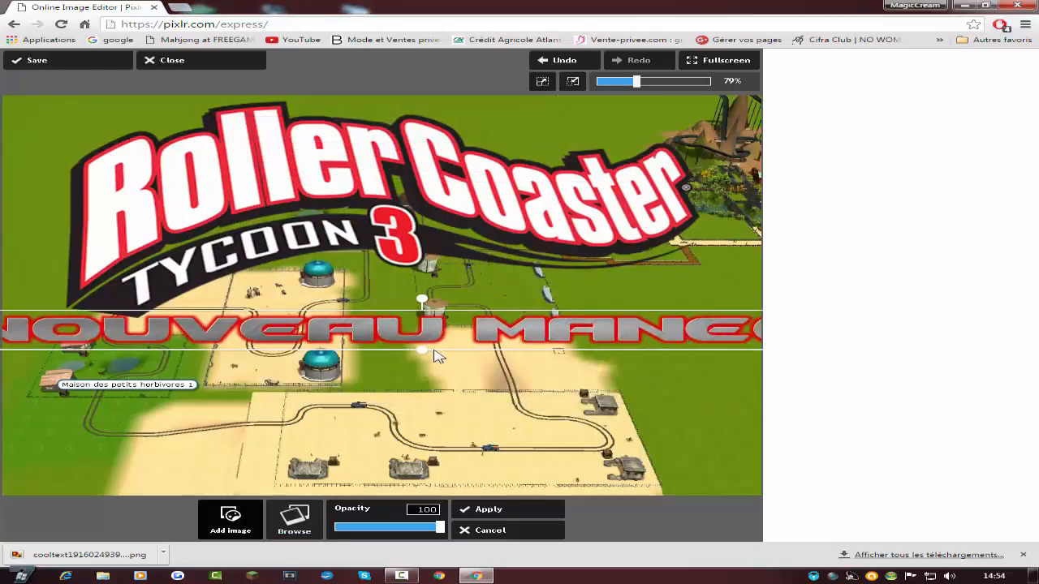
drag(500, 342, 329, 345)
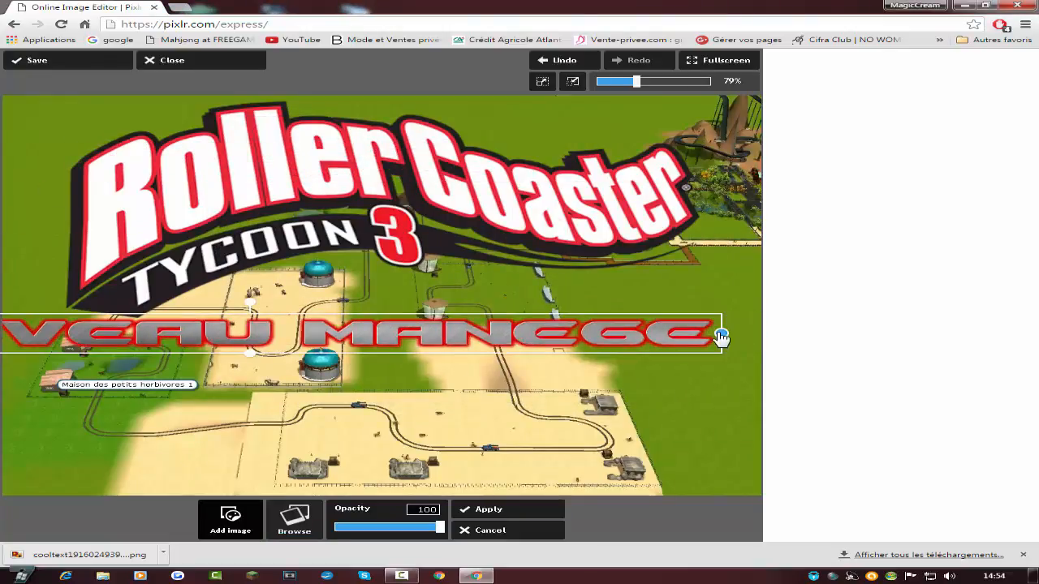
drag(721, 334, 594, 334)
drag(443, 336, 589, 341)
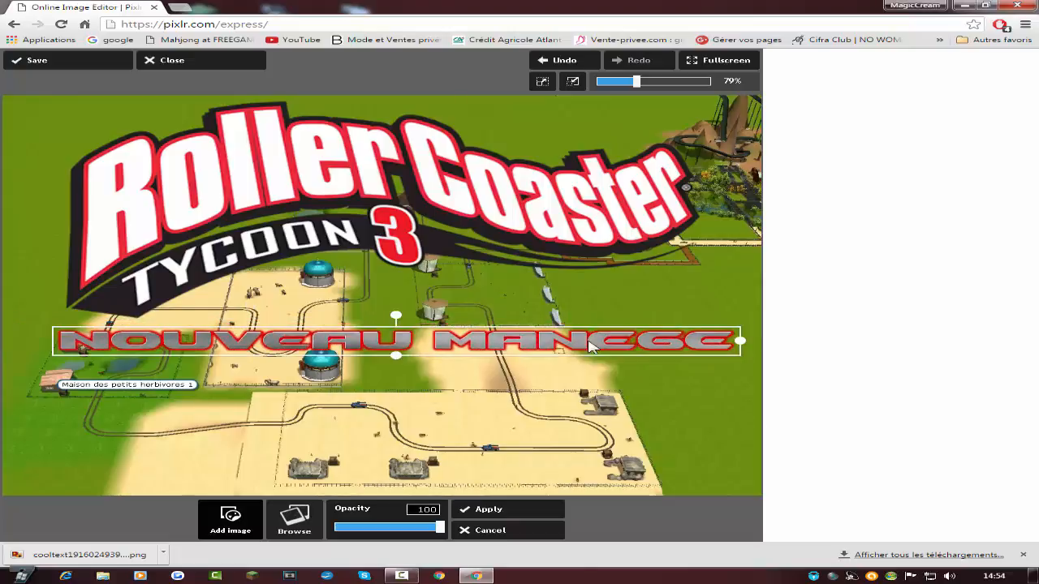
drag(400, 361, 398, 363)
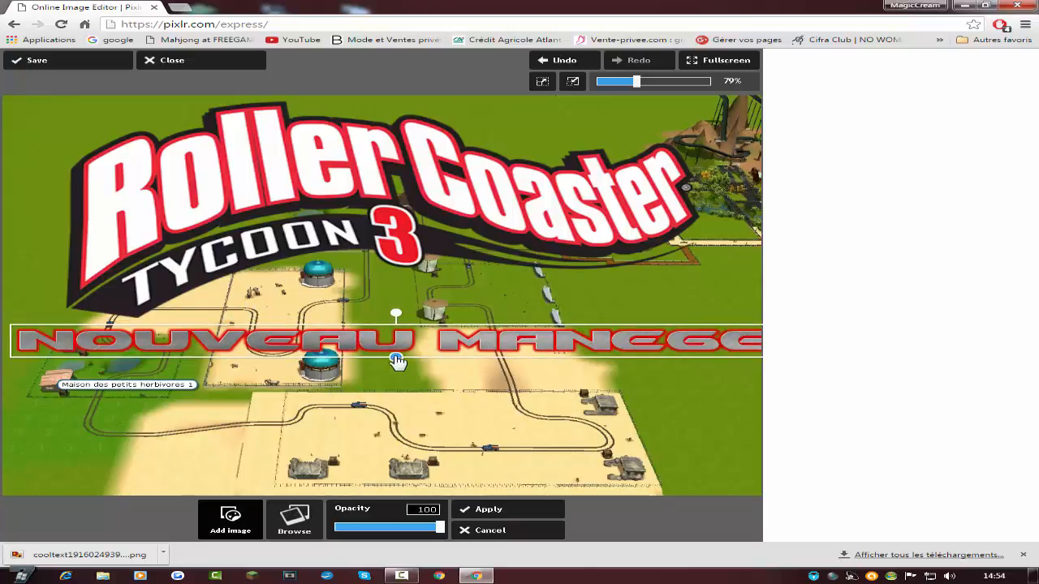
drag(398, 360, 386, 342)
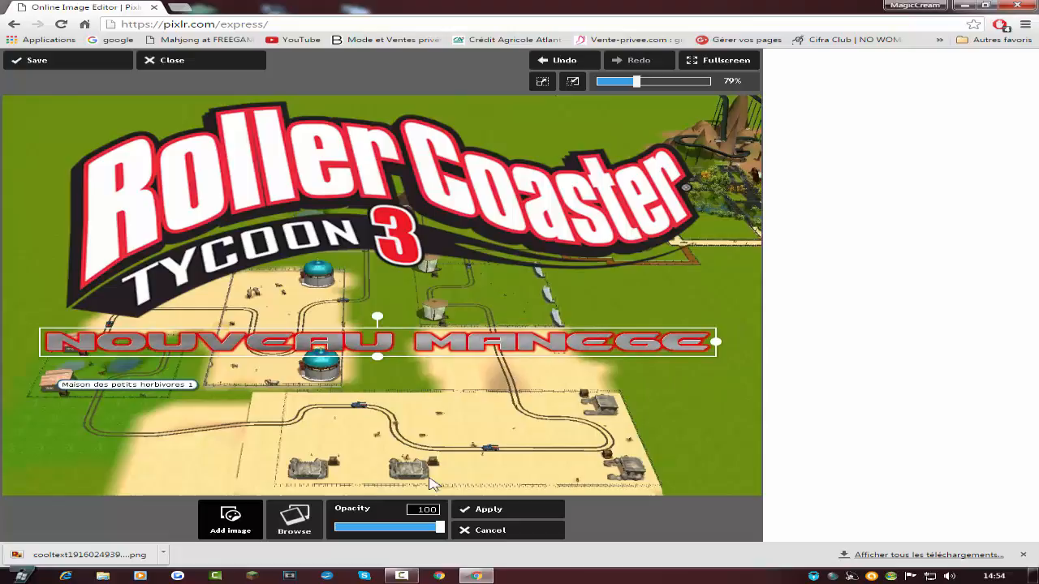
click(490, 510)
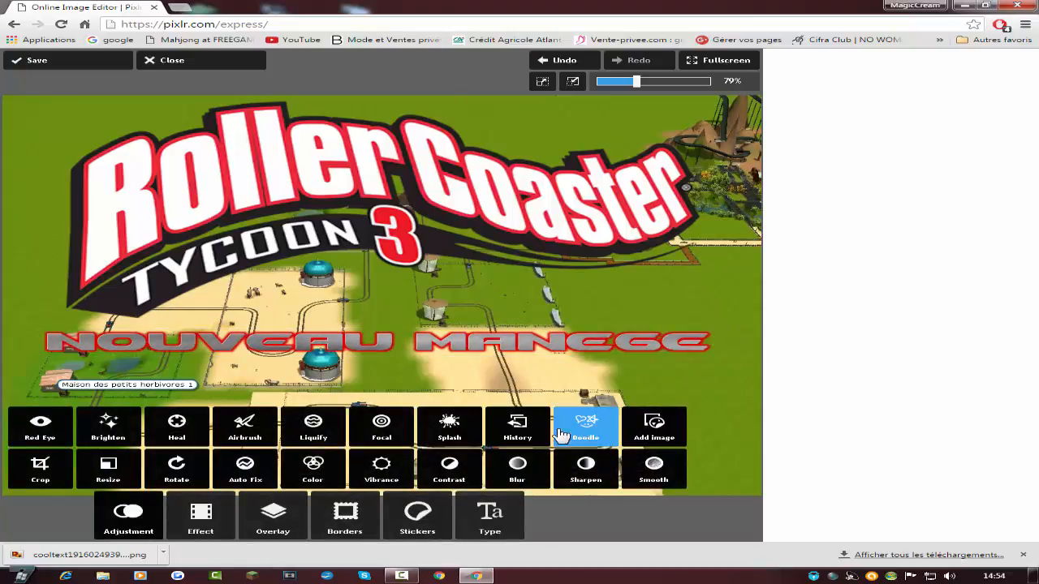
- Add the Lightning sticker from the Effects set, rotate it, place it in the picture's lower-right corner, and apply it
click(417, 513)
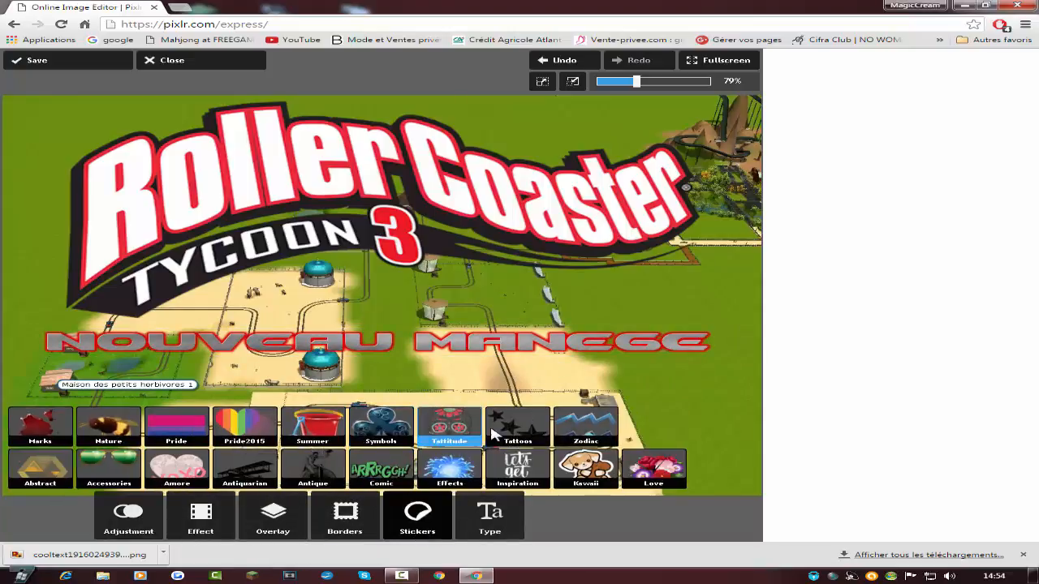
click(449, 468)
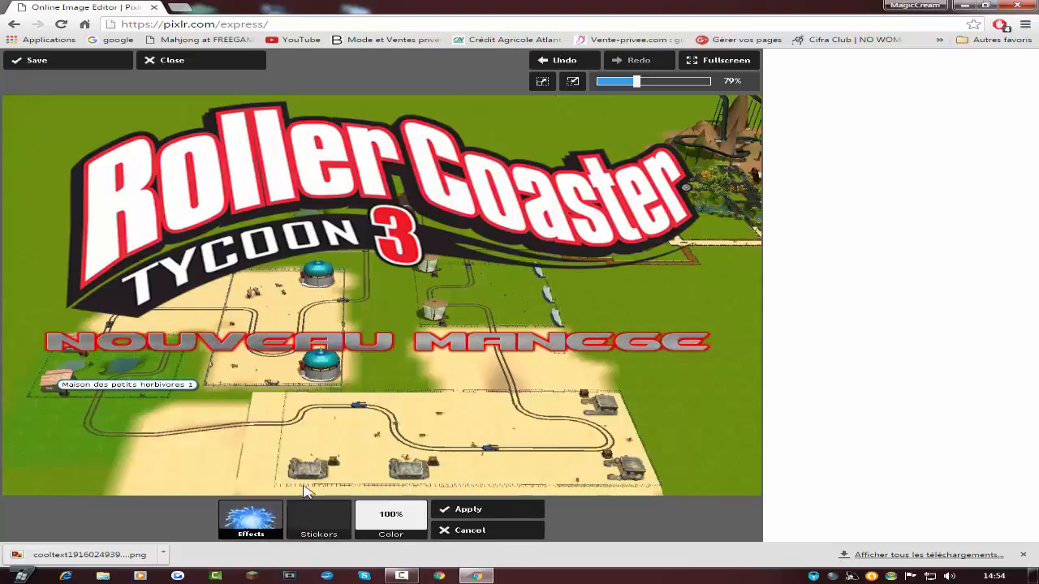
click(313, 513)
click(310, 414)
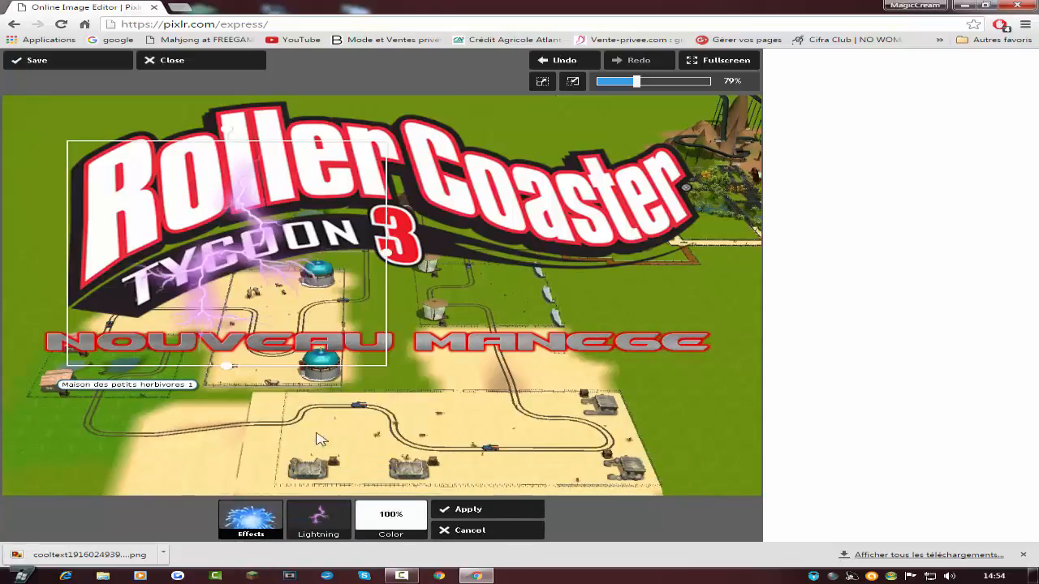
drag(295, 349, 775, 267)
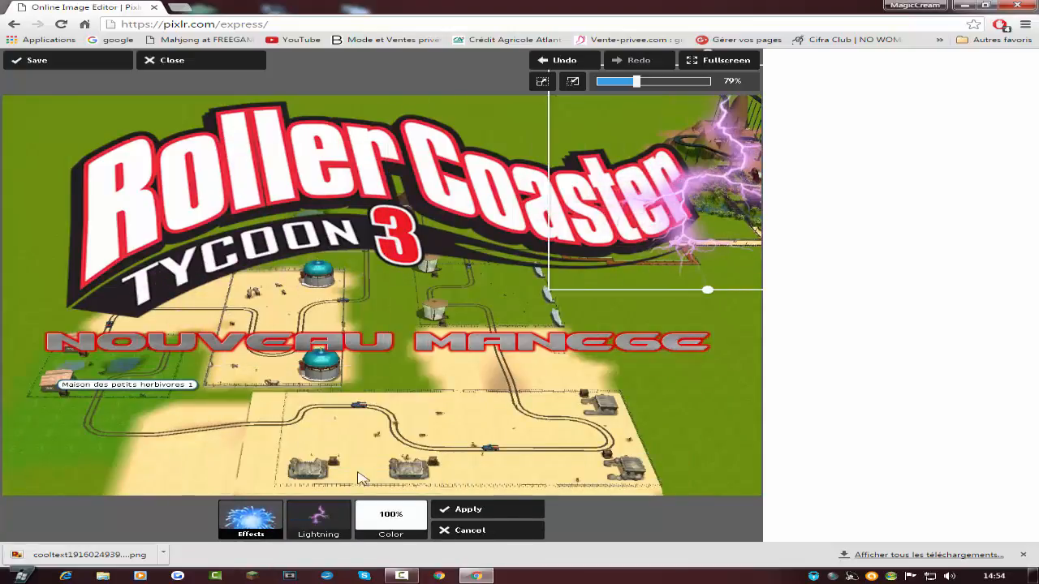
drag(640, 261, 665, 392)
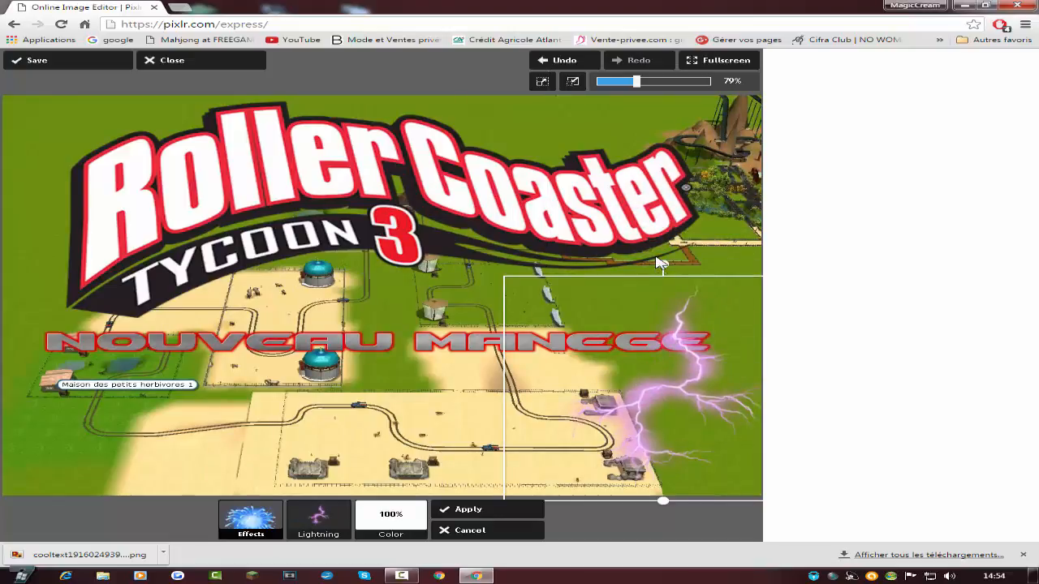
drag(659, 262, 714, 505)
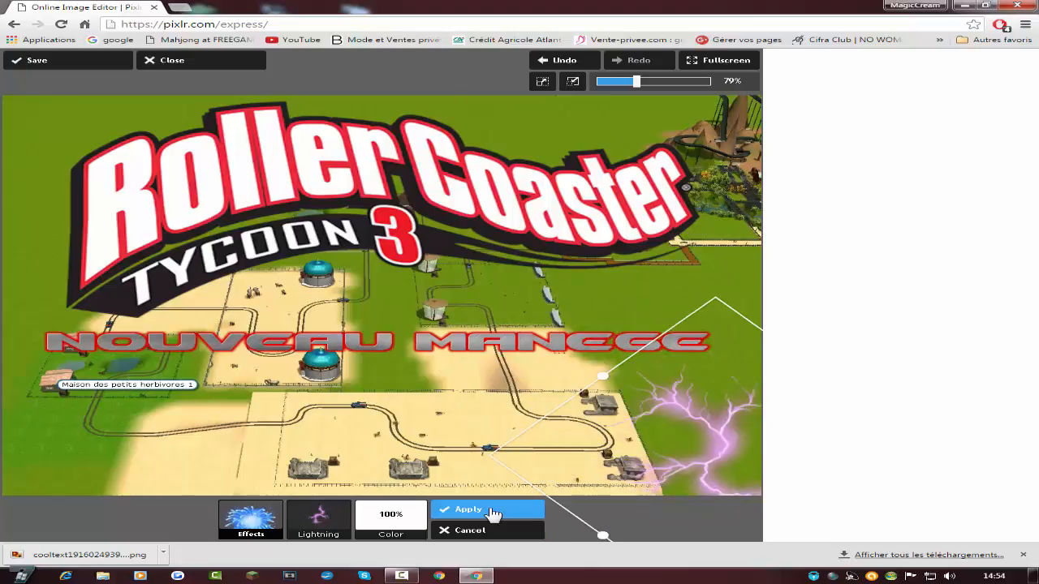
click(493, 511)
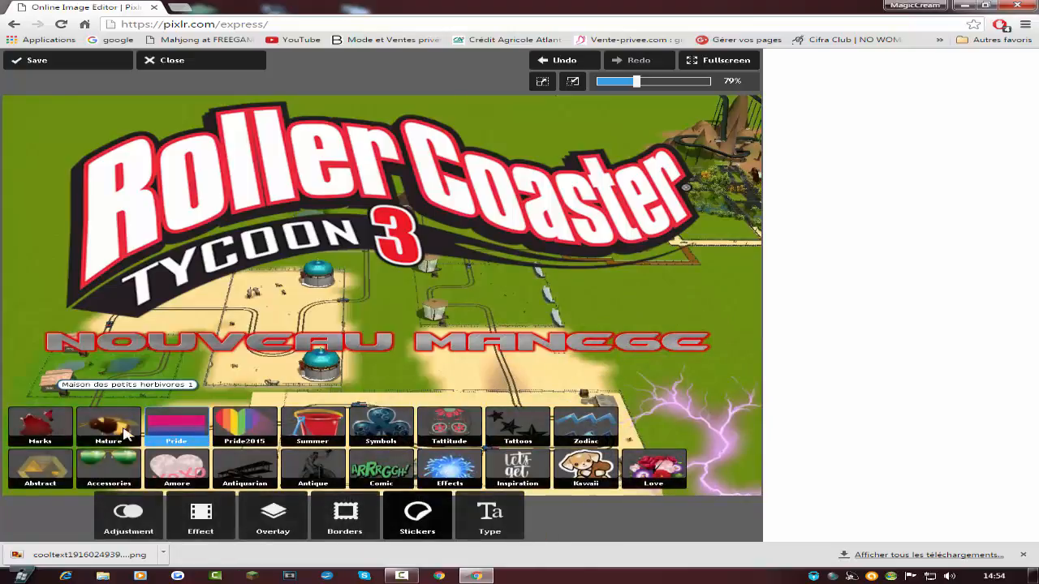
- Add the Diluted sticker from the Abstract set over the picture's left side at 19% opacity and apply it
click(40, 469)
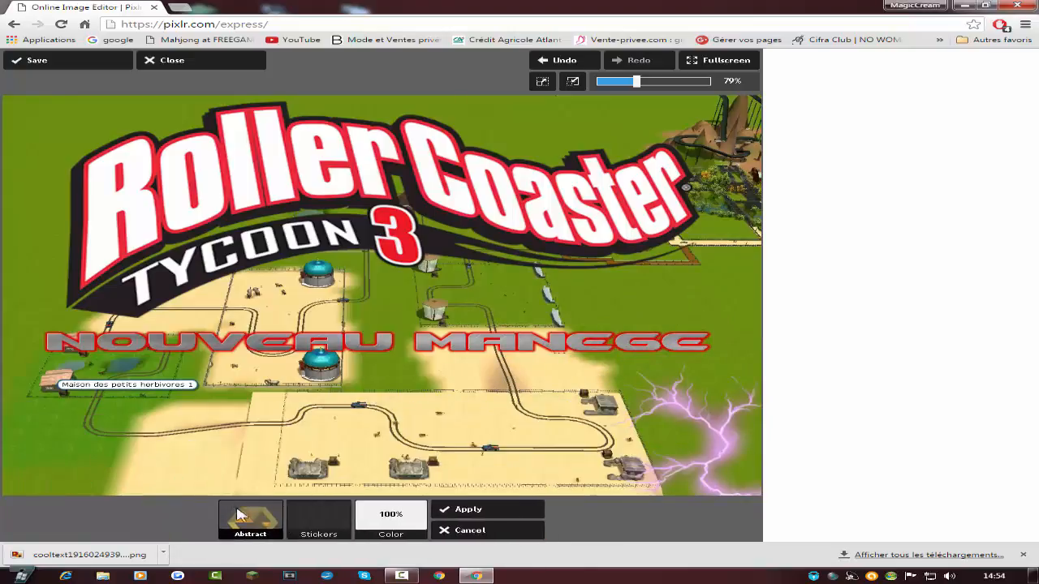
click(240, 514)
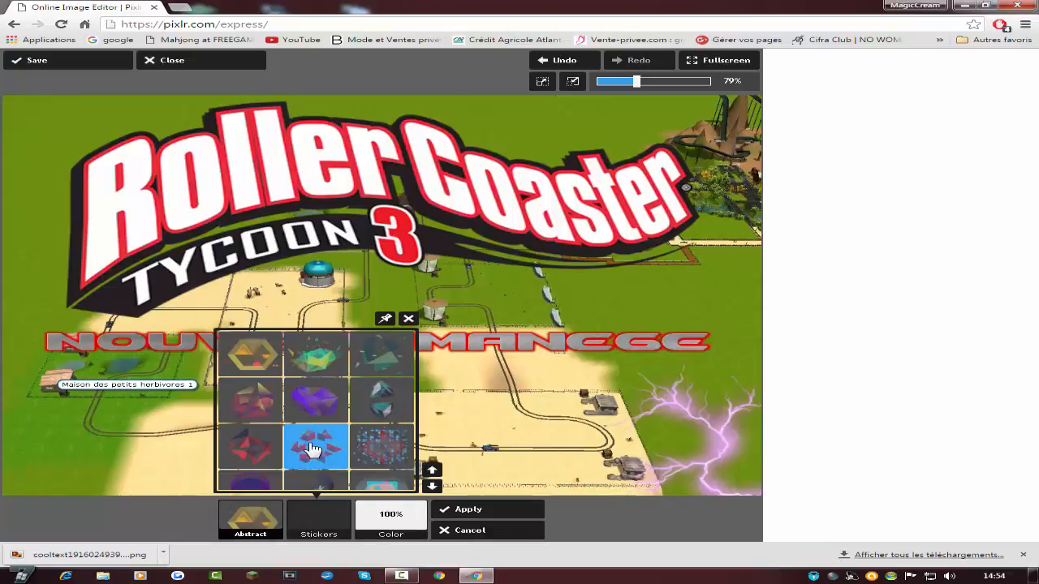
click(313, 449)
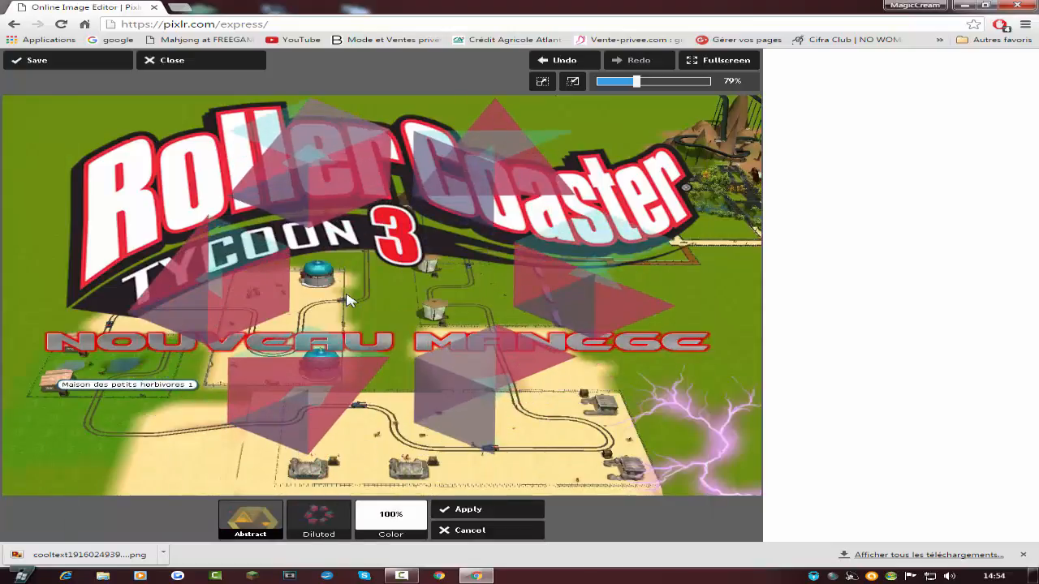
click(391, 532)
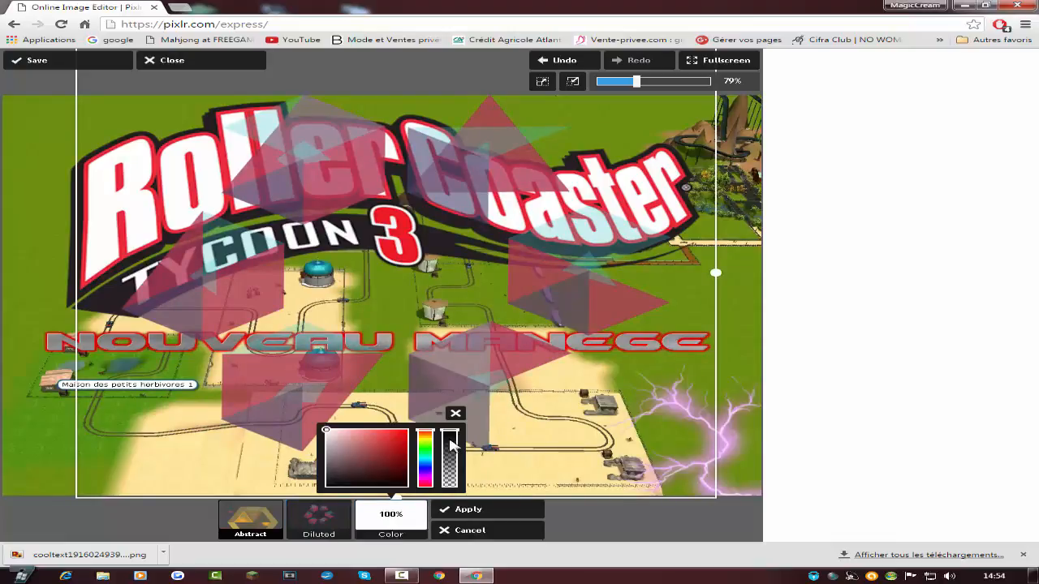
drag(449, 434, 459, 475)
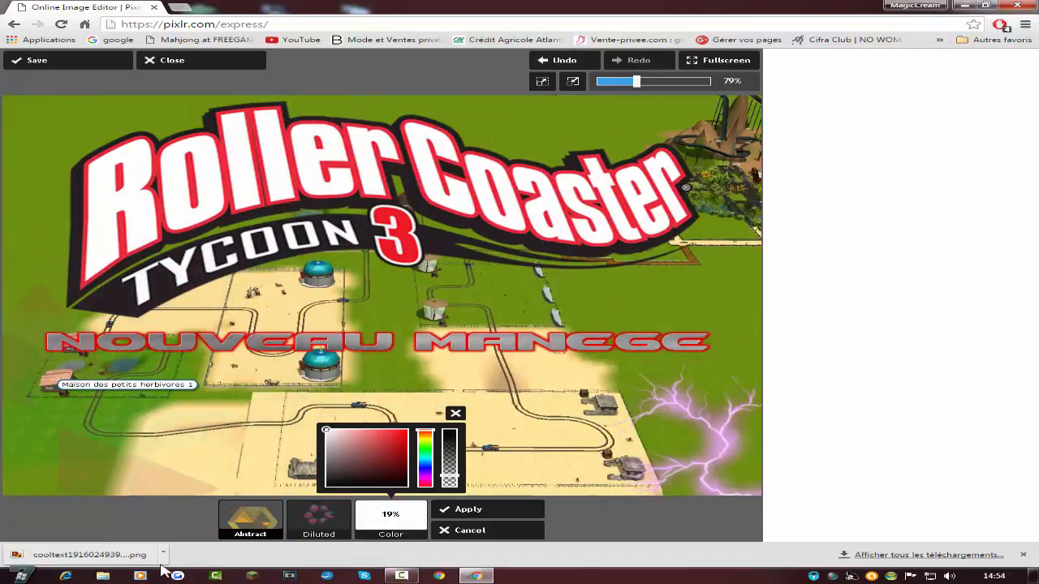
click(475, 511)
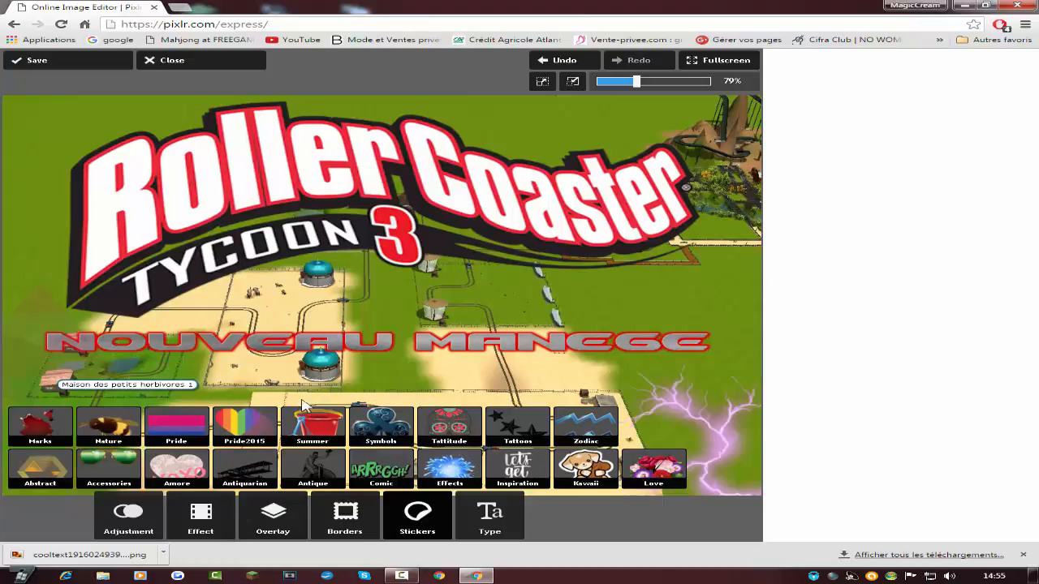
click(532, 429)
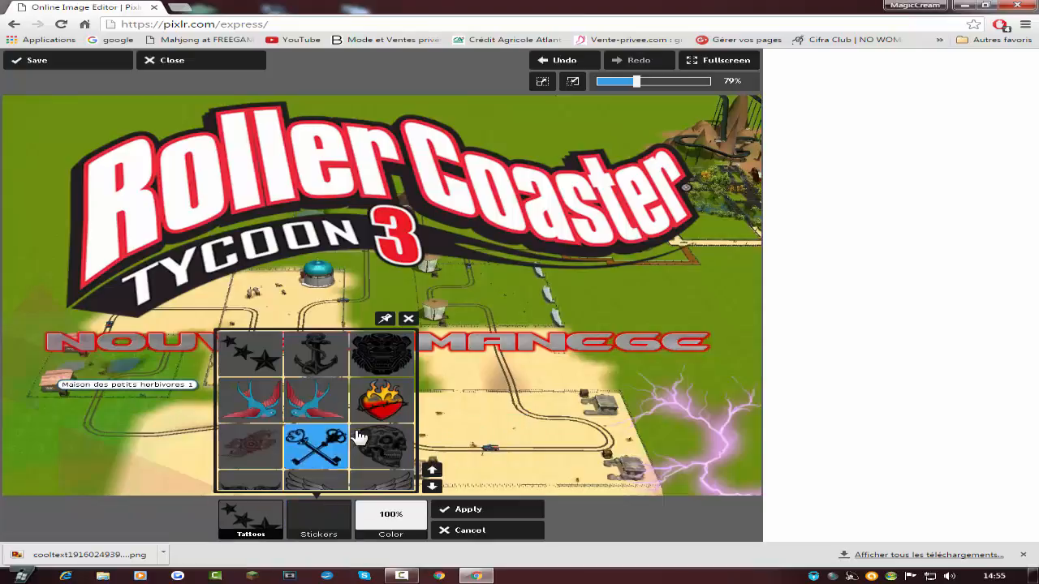
click(432, 486)
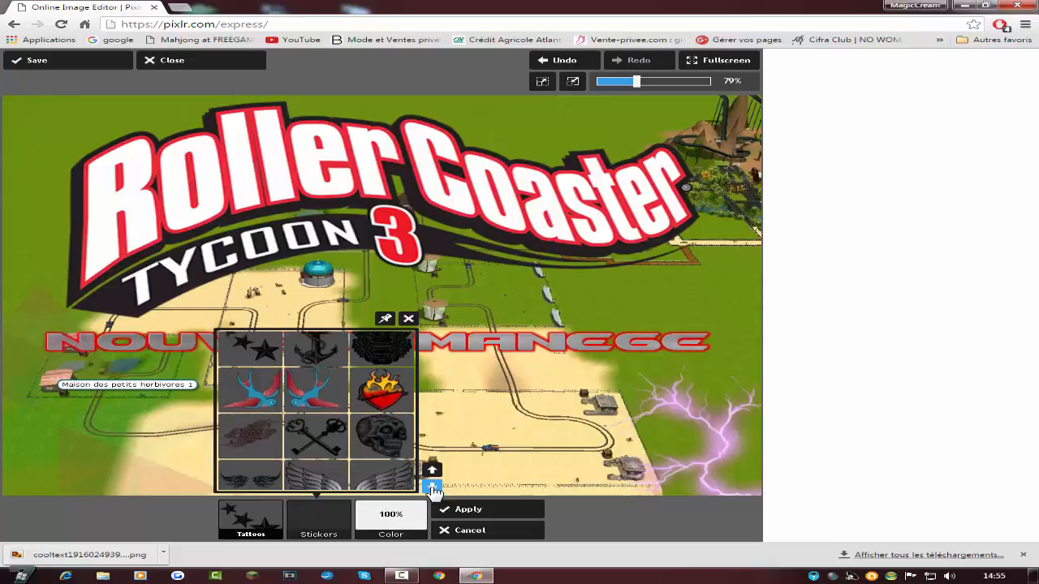
click(381, 464)
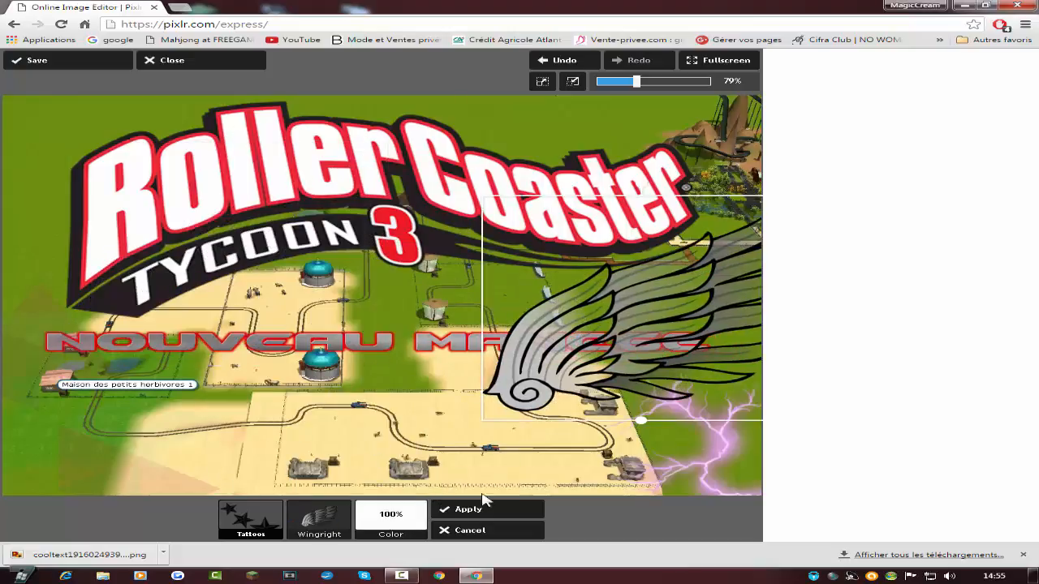
click(396, 519)
drag(450, 438, 454, 490)
click(470, 531)
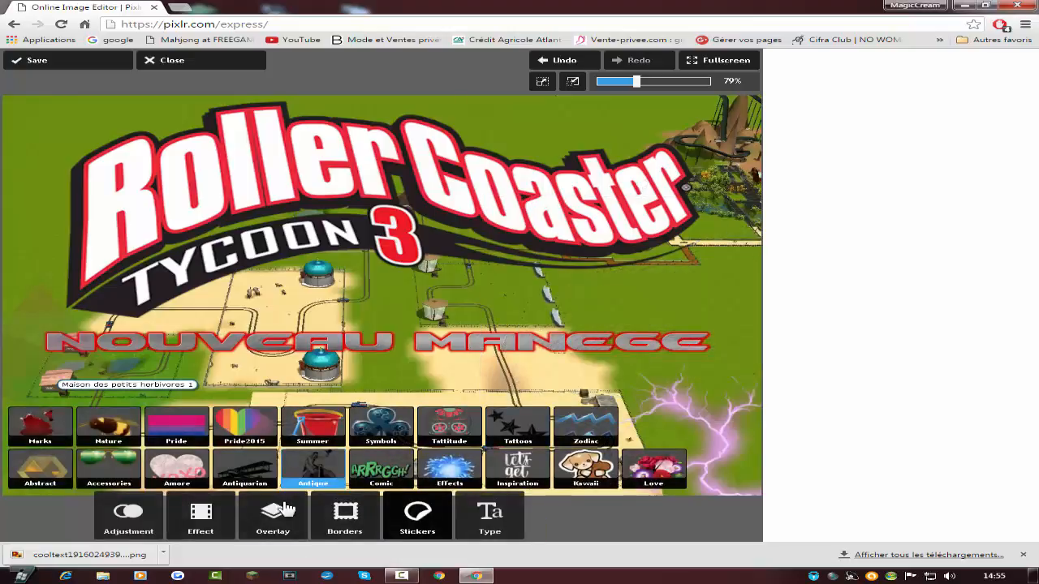
- Try the Beam and Burst overlays from the Retro poster set, and apply the Gritty overlay with an amount of 28
click(271, 518)
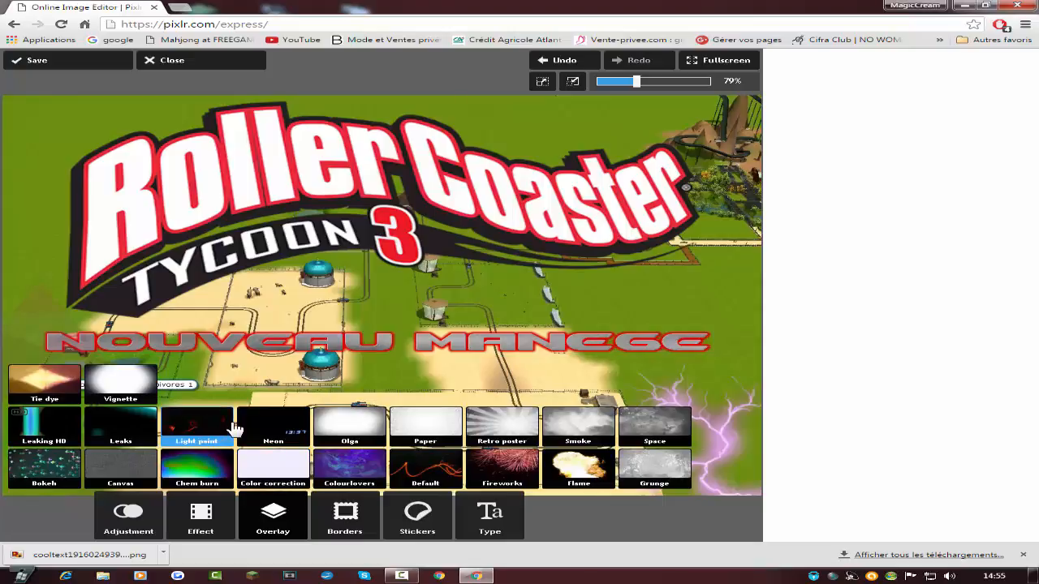
click(503, 425)
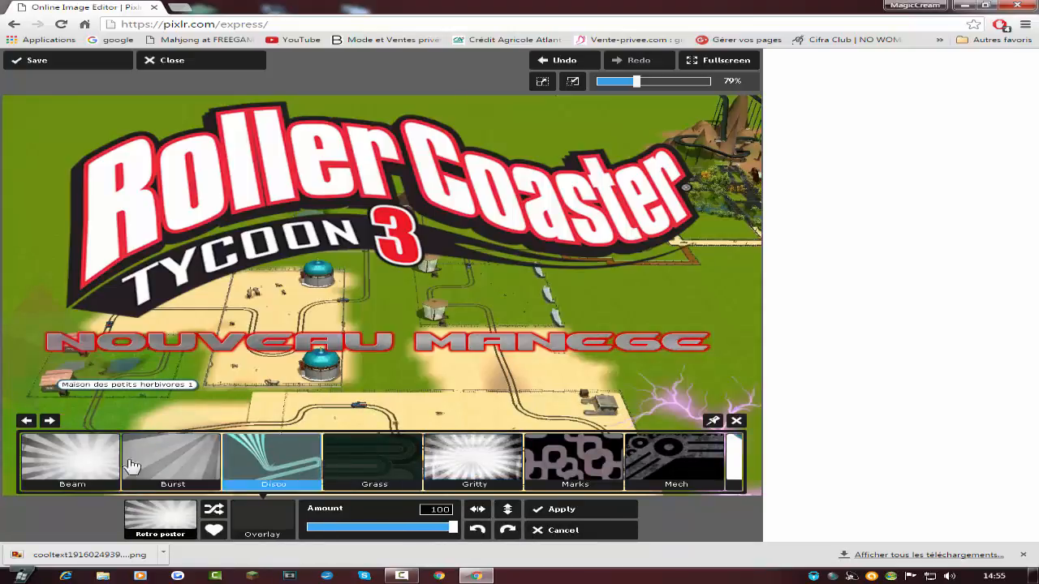
click(67, 466)
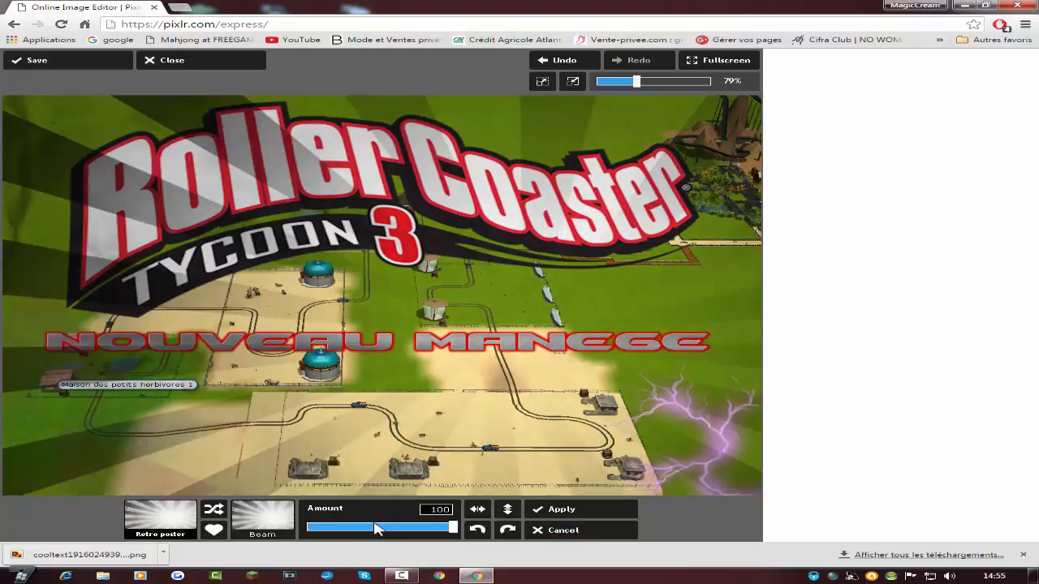
drag(456, 532, 354, 535)
click(262, 519)
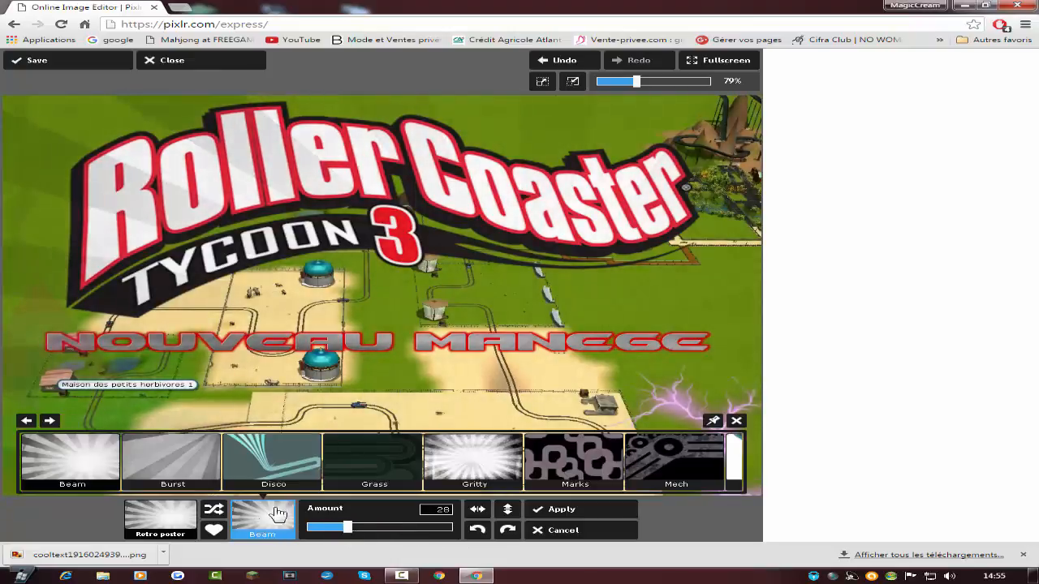
click(190, 462)
click(260, 520)
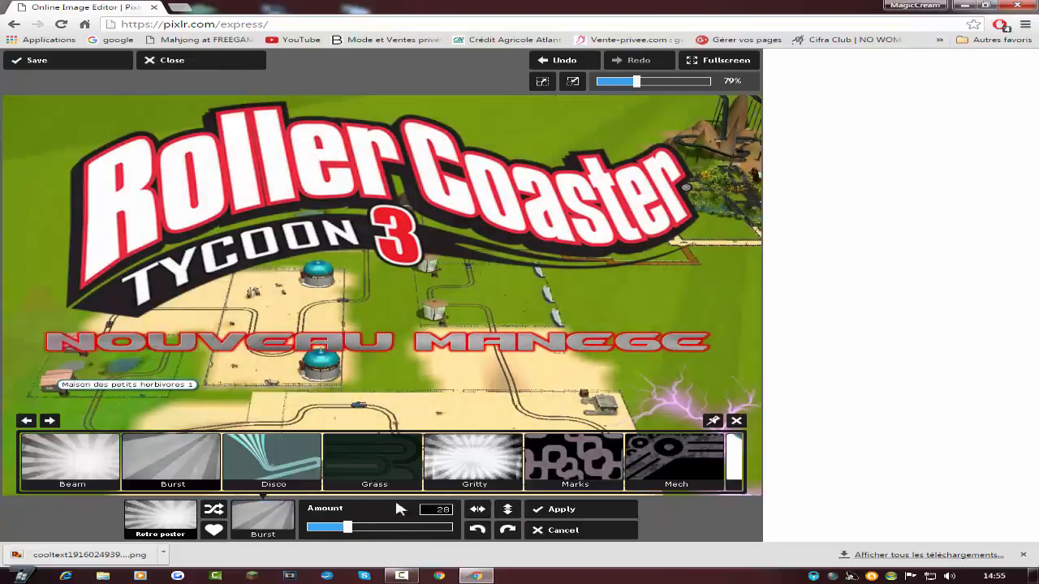
click(470, 470)
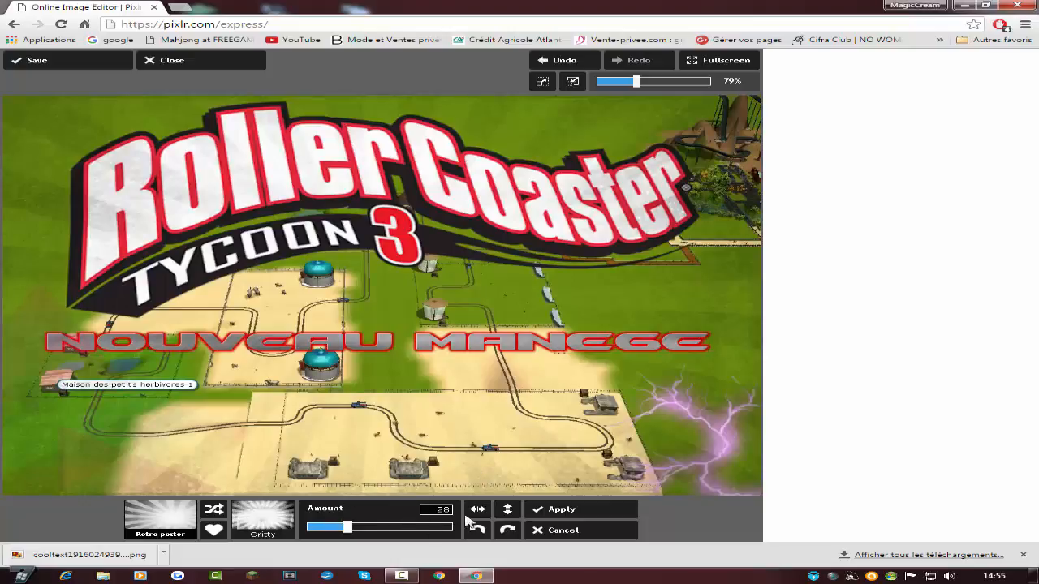
click(569, 510)
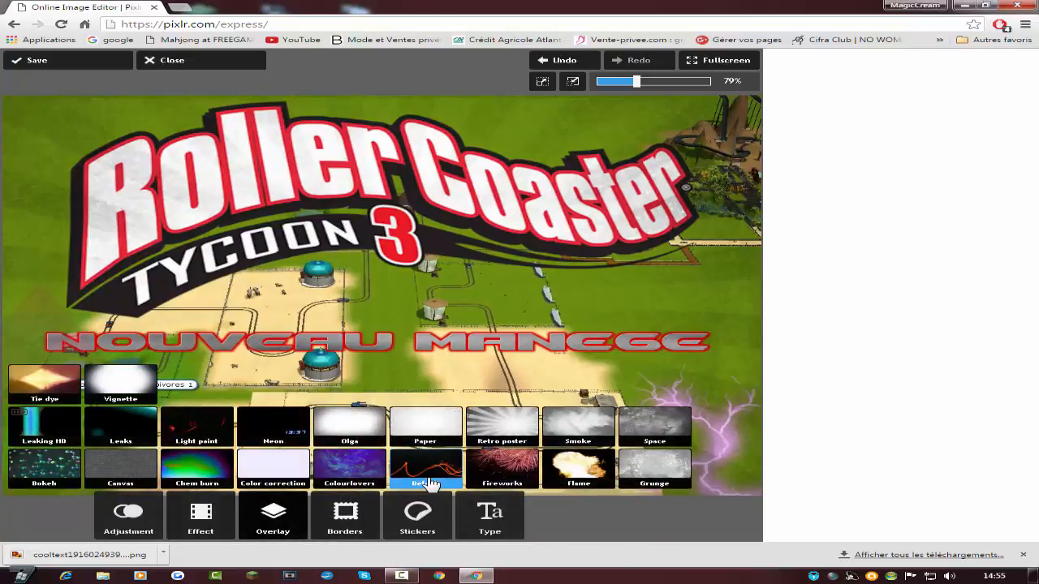
- Apply the Beep overlay from the Default set with an amount of 38
click(429, 479)
click(159, 520)
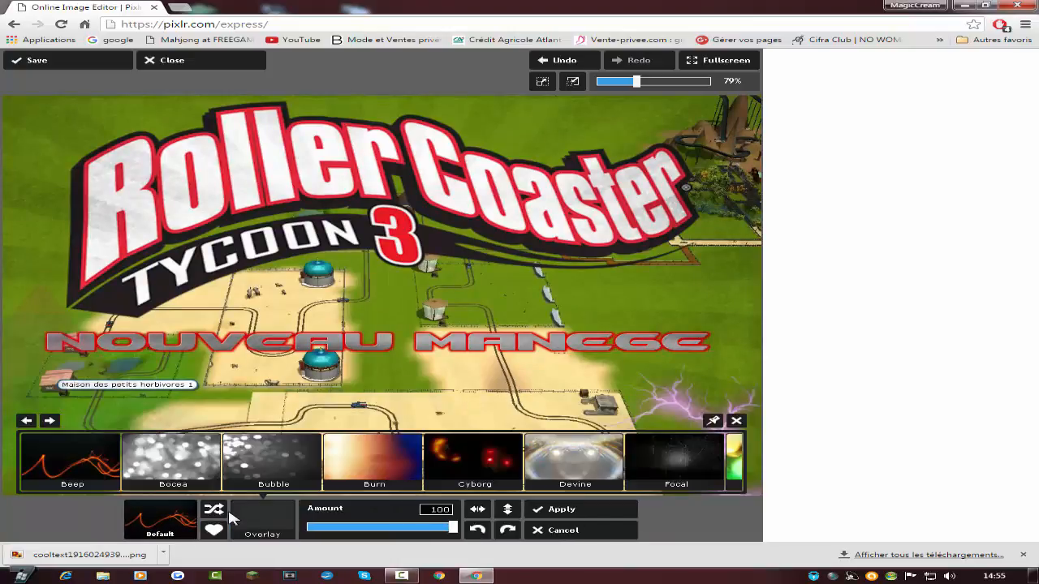
click(108, 475)
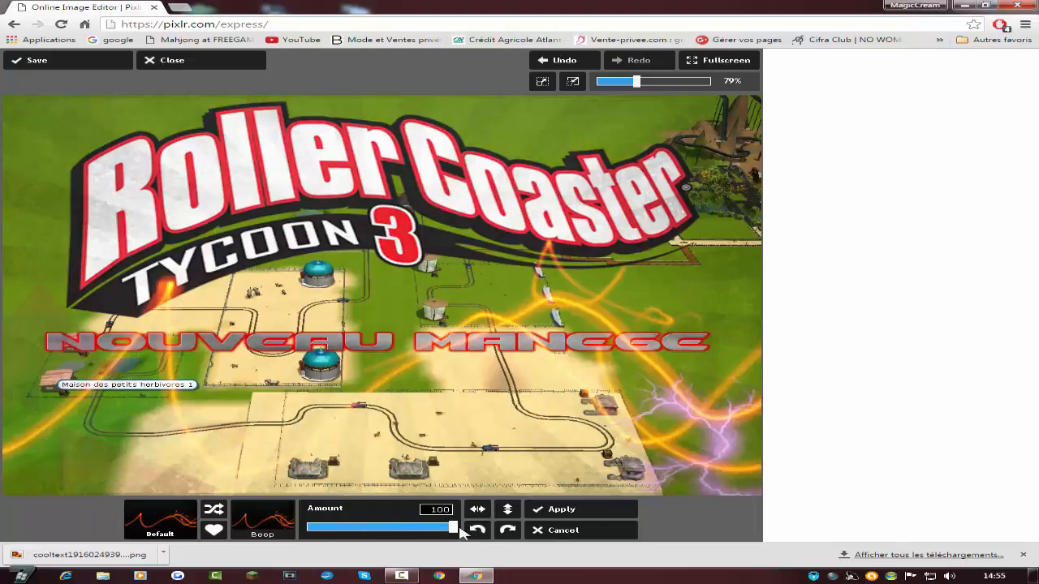
drag(457, 531, 369, 532)
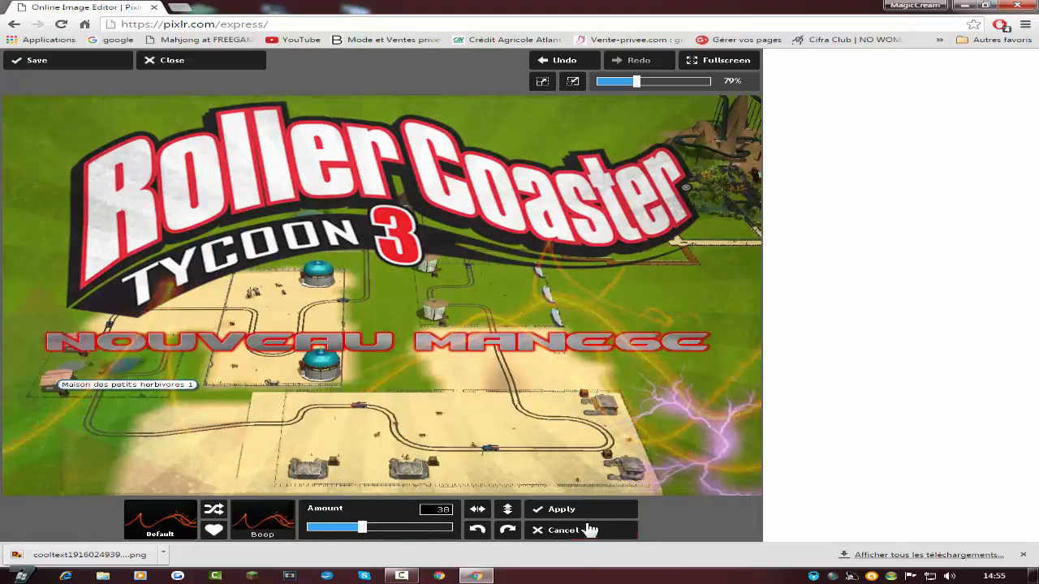
click(589, 516)
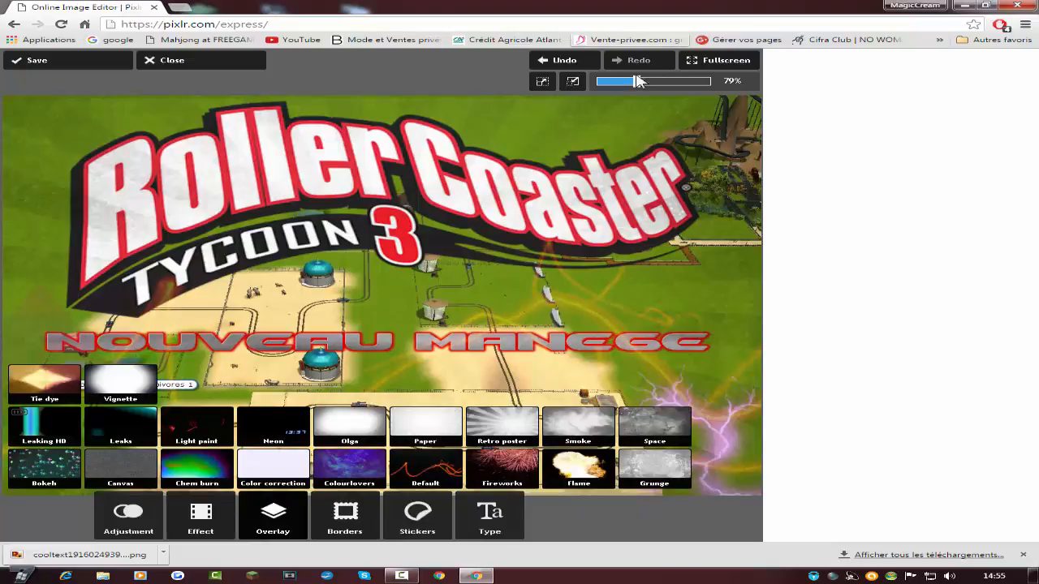
- Save the picture at quality 100 as a JPEG on the desktop (Bureau), keeping the suggested file name
click(72, 63)
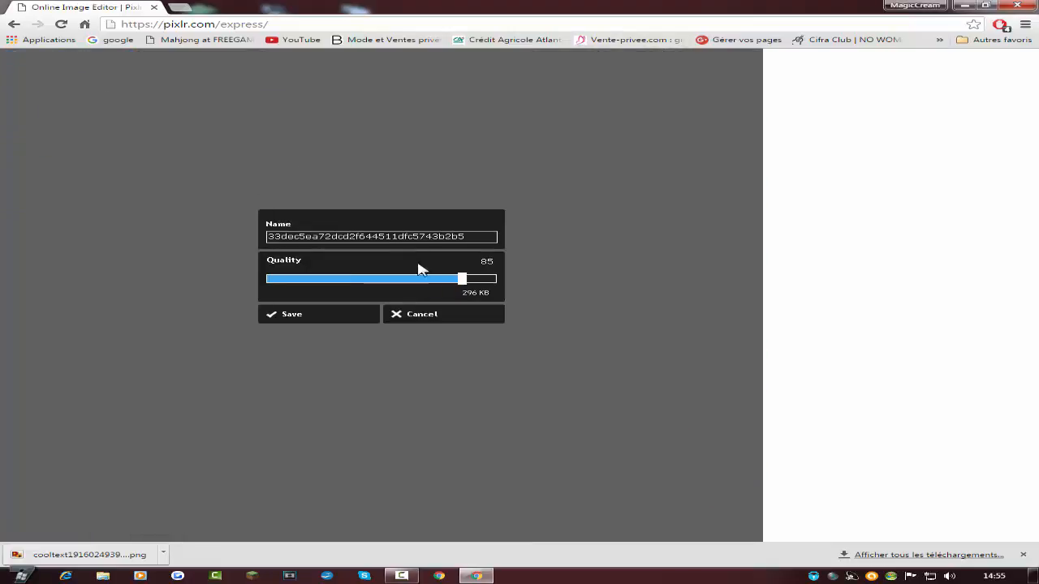
drag(462, 286, 519, 287)
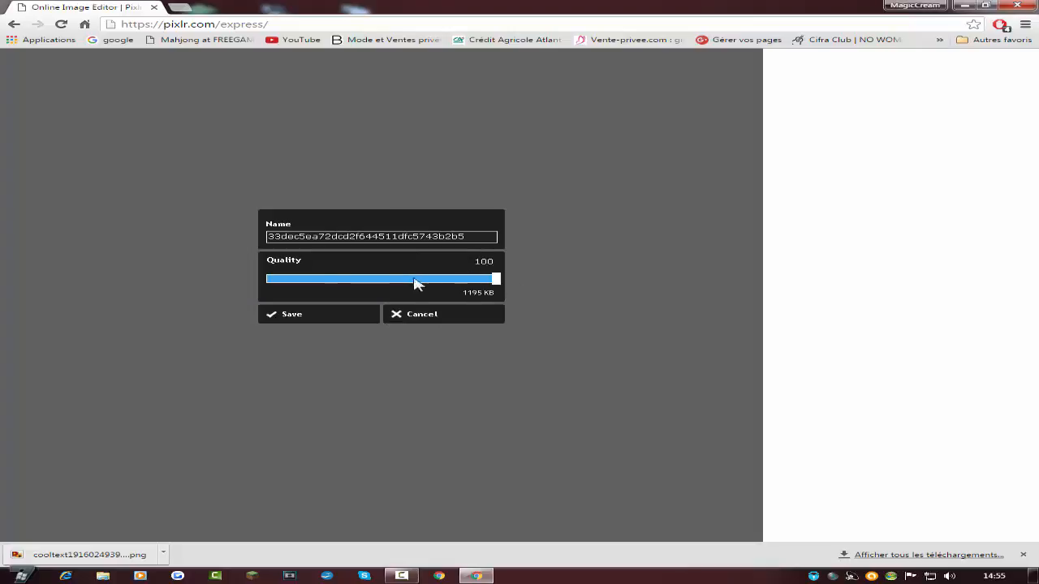
click(320, 323)
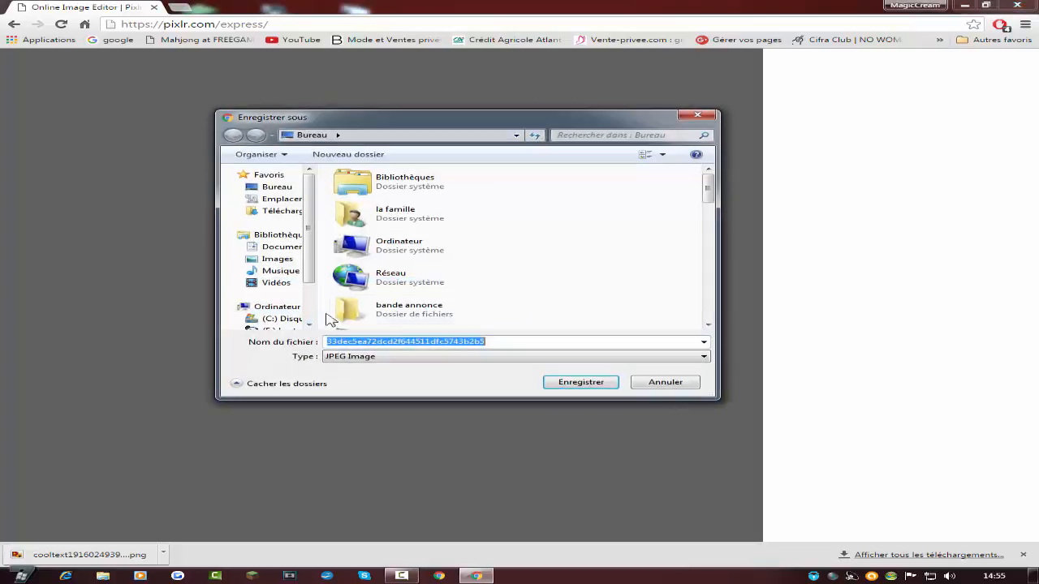
click(576, 382)
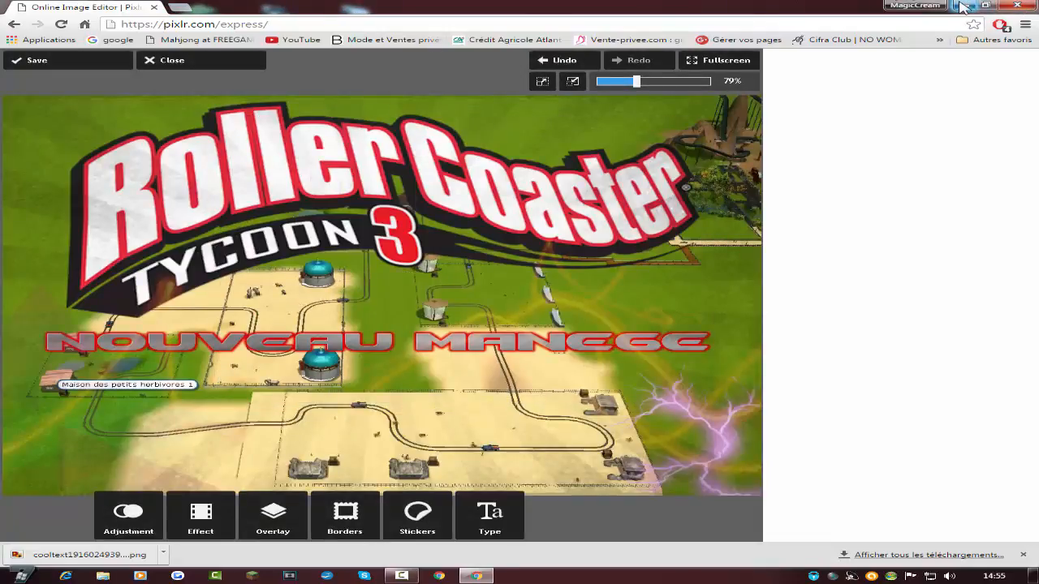
- Minimise the browser, view the saved Roller Coaster Tycoon 3 thumbnail from the desktop, and close the photo viewer
click(963, 6)
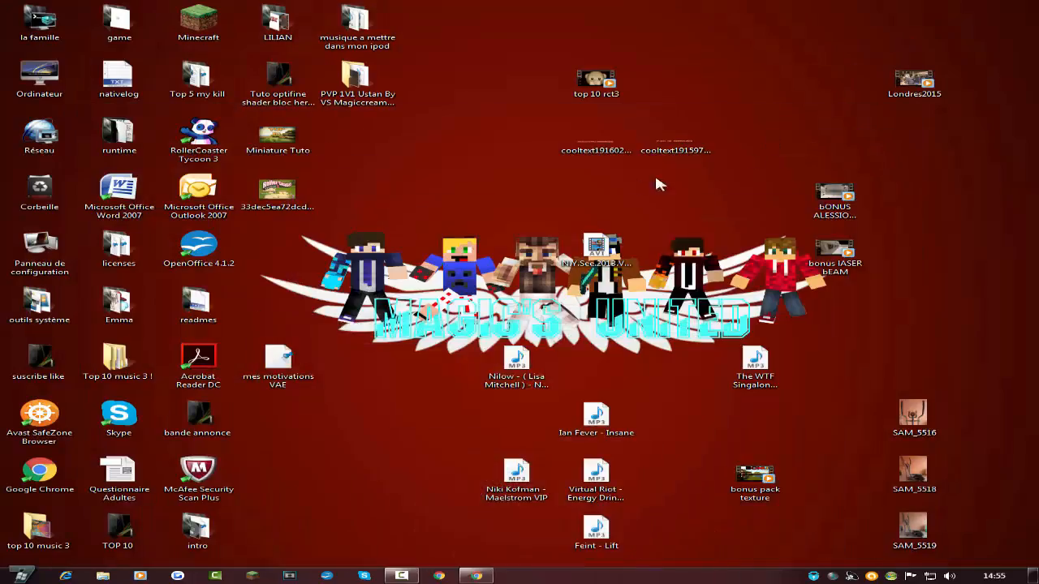
double_click(279, 193)
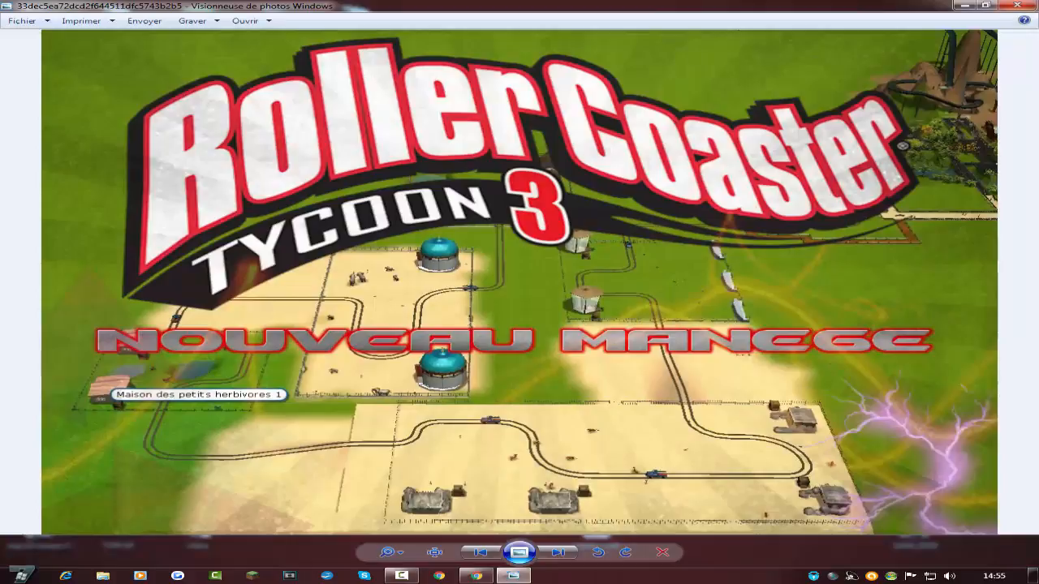
key(alt+F4)
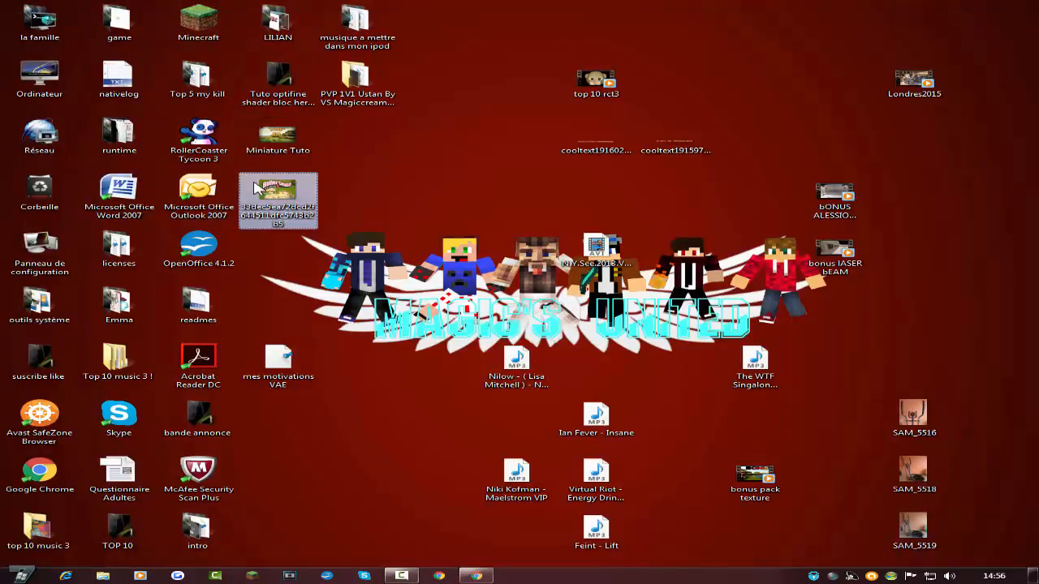
- Open the Roller Coaster Tycoon 3 thumbnail from the desktop in Paint and resize it to 1800 × 1000 pixels without keeping the proportions
right_click(255, 185)
click(299, 228)
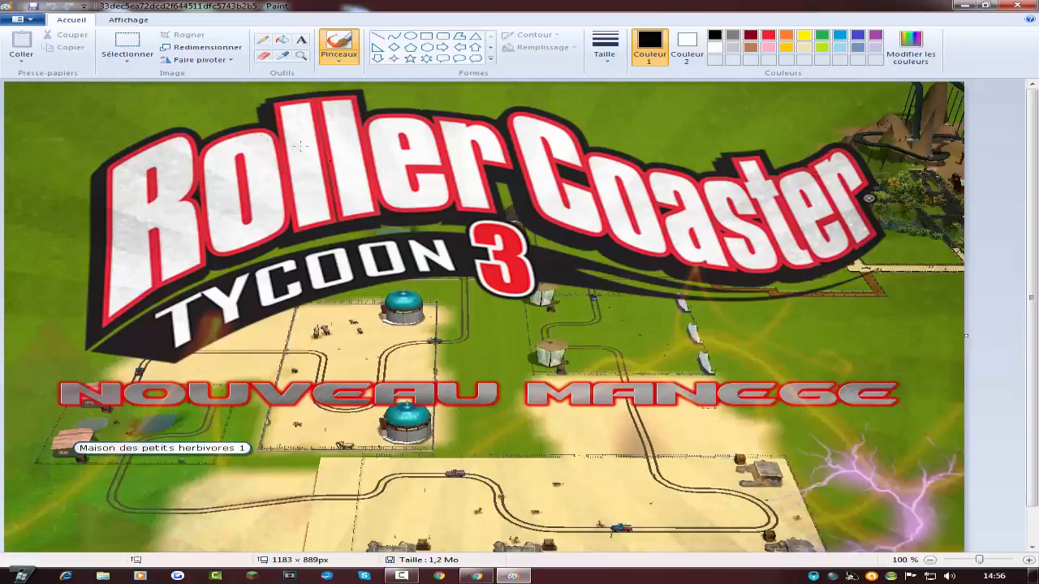
click(180, 49)
click(178, 89)
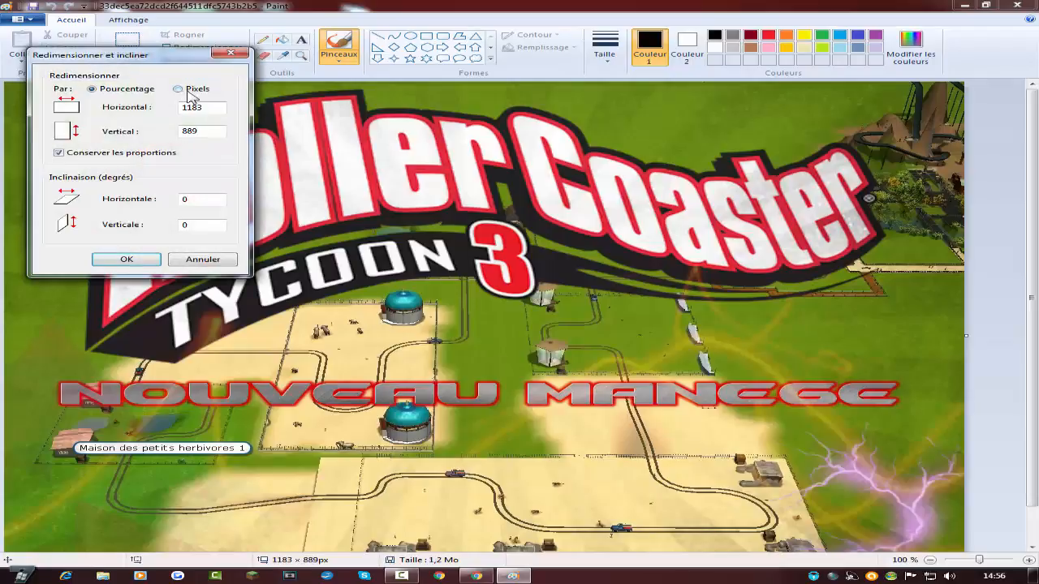
click(114, 155)
drag(204, 107, 113, 117)
drag(200, 131, 93, 134)
click(128, 259)
- Close Paint saving the resized Roller Coaster Tycoon 3 thumbnail, view the picture from the desktop, and close the photo viewer
click(1017, 4)
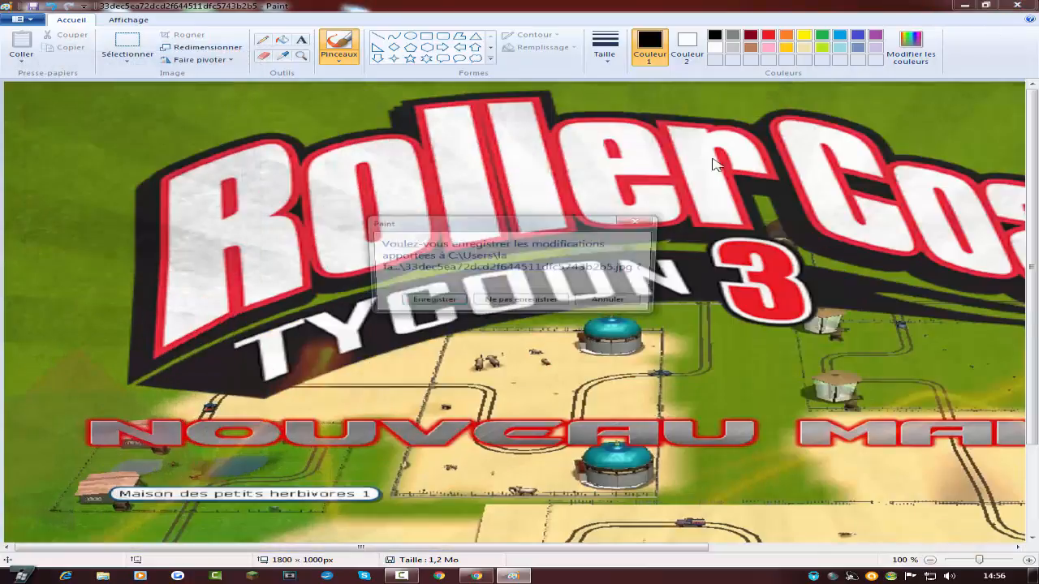
click(441, 303)
double_click(275, 210)
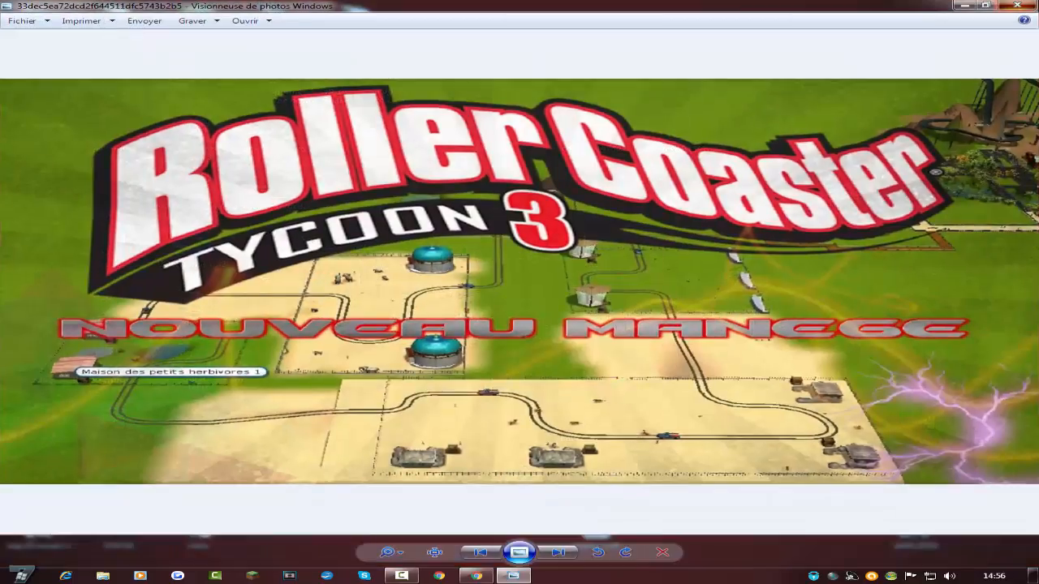
click(1016, 5)
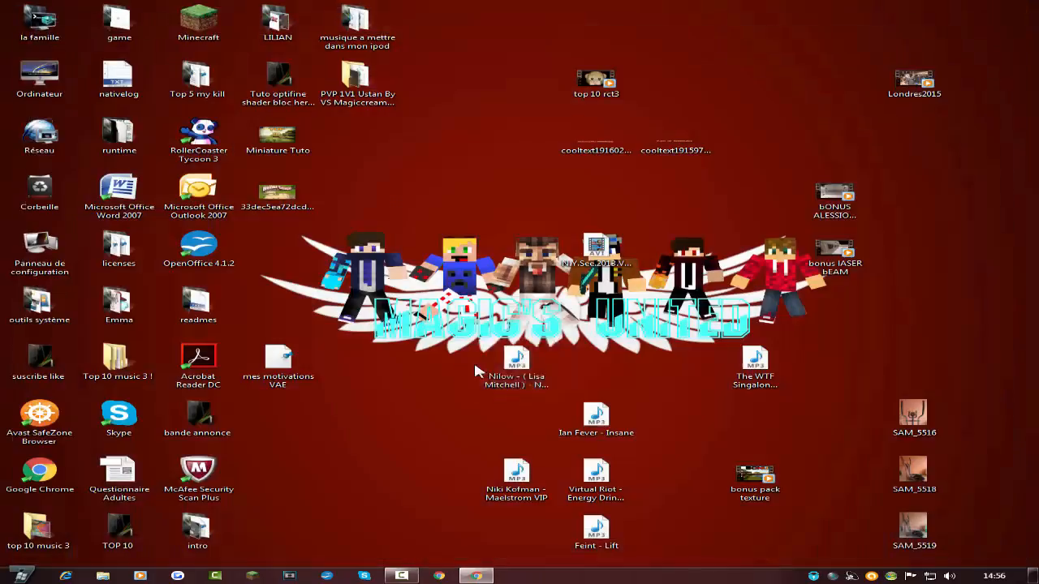
- Switch to the browser, browse the Nova Skin wallpapers gallery, and open the Minigames wallpaper
click(477, 577)
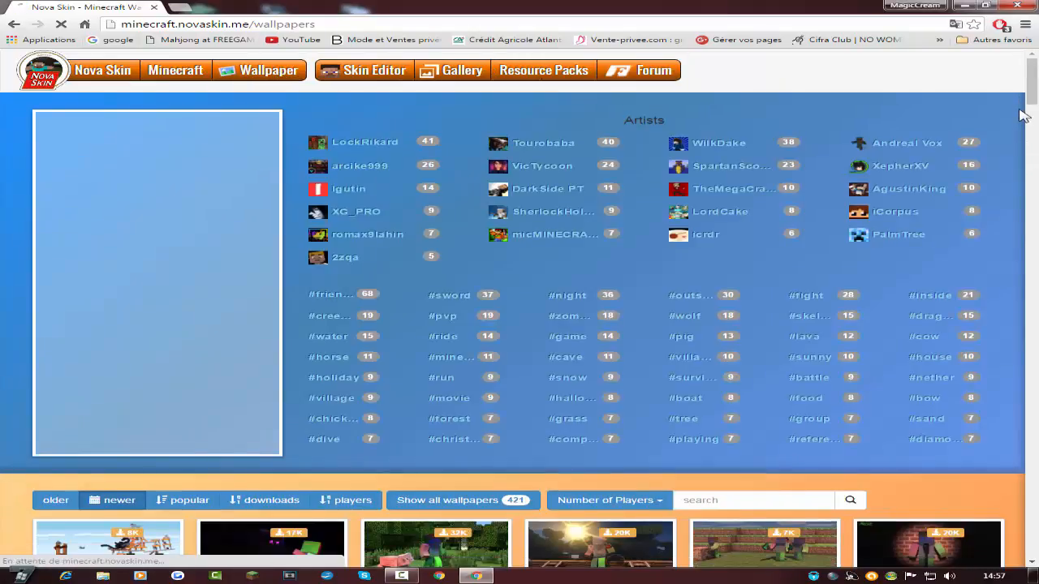
click(1037, 147)
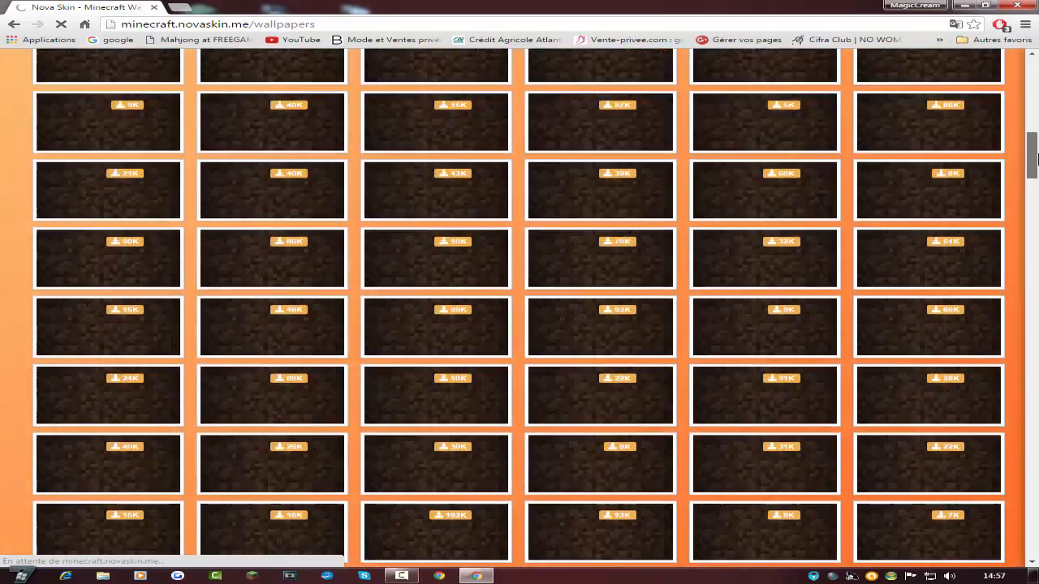
click(1030, 176)
scroll(1031, 176, down, 5)
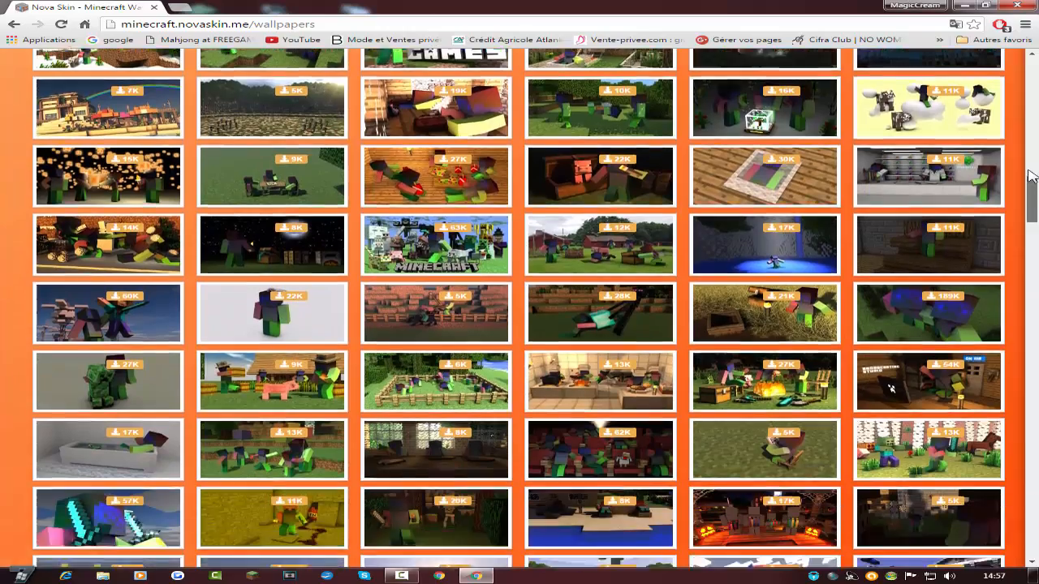
scroll(1031, 176, up, 3)
scroll(1031, 176, up, 5)
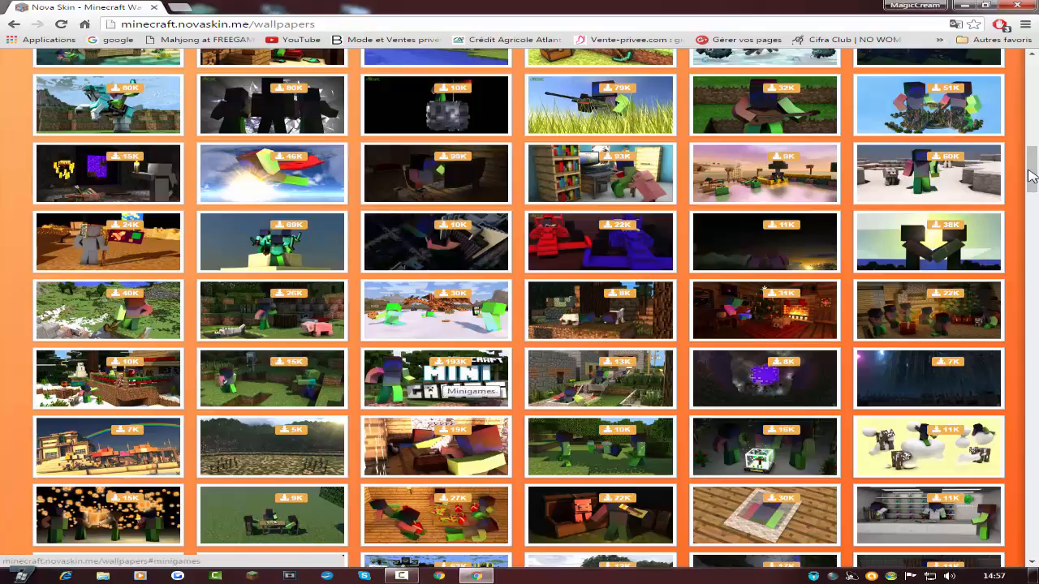
click(443, 374)
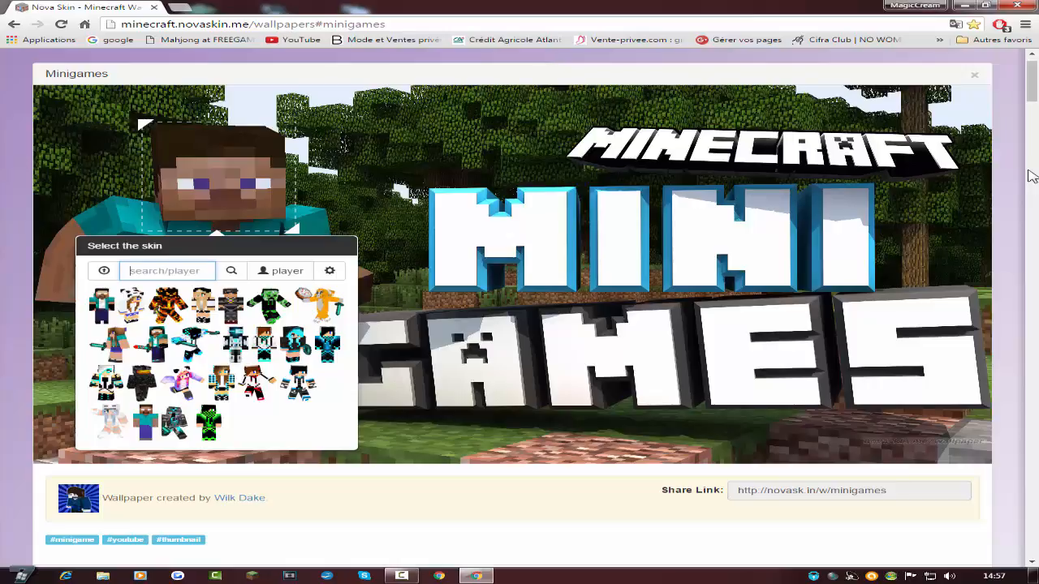
- Apply the skin found by the player's username to the Minigames character, and download the wallpaper as a 1280 x 720 JPG
text(MagicCream)
key(Return)
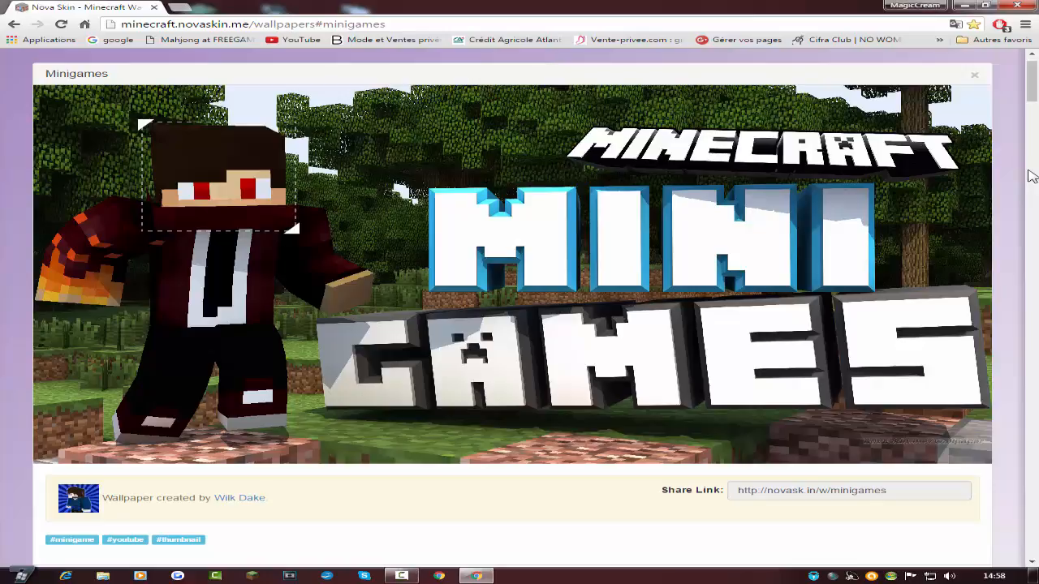
scroll(1031, 176, down, 2)
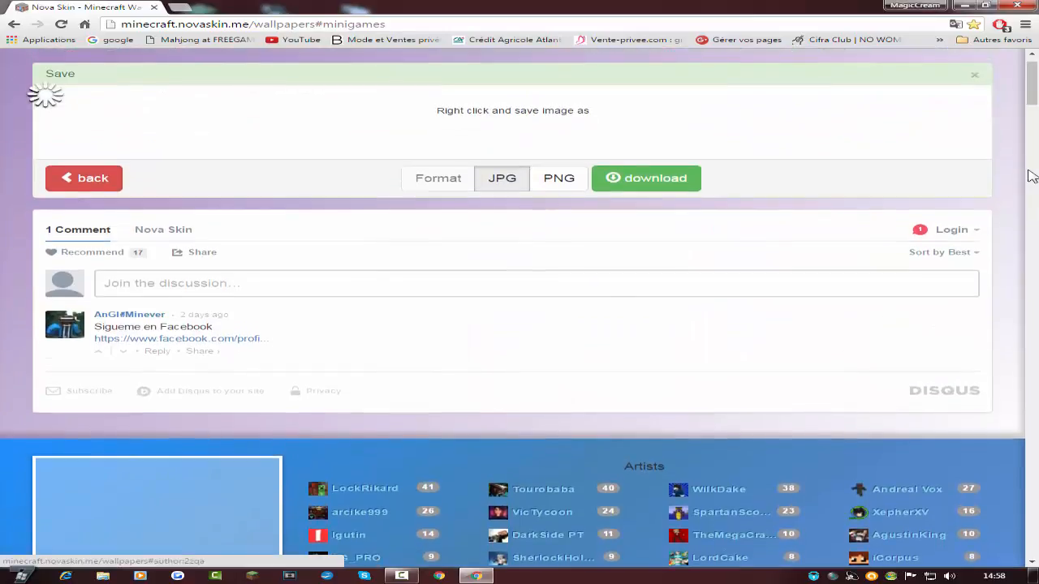
scroll(1030, 176, down, 2)
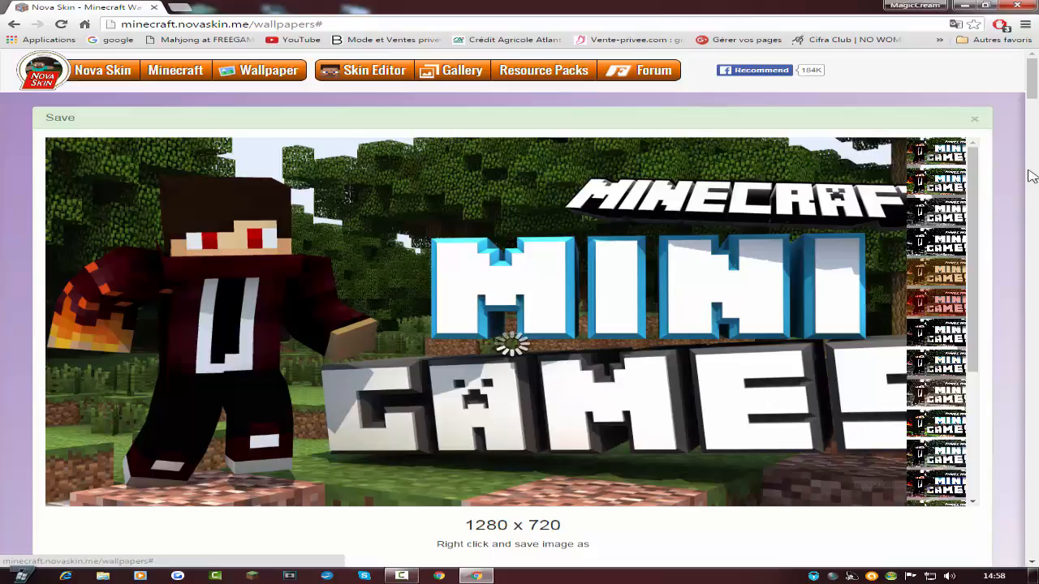
scroll(1029, 176, down, 3)
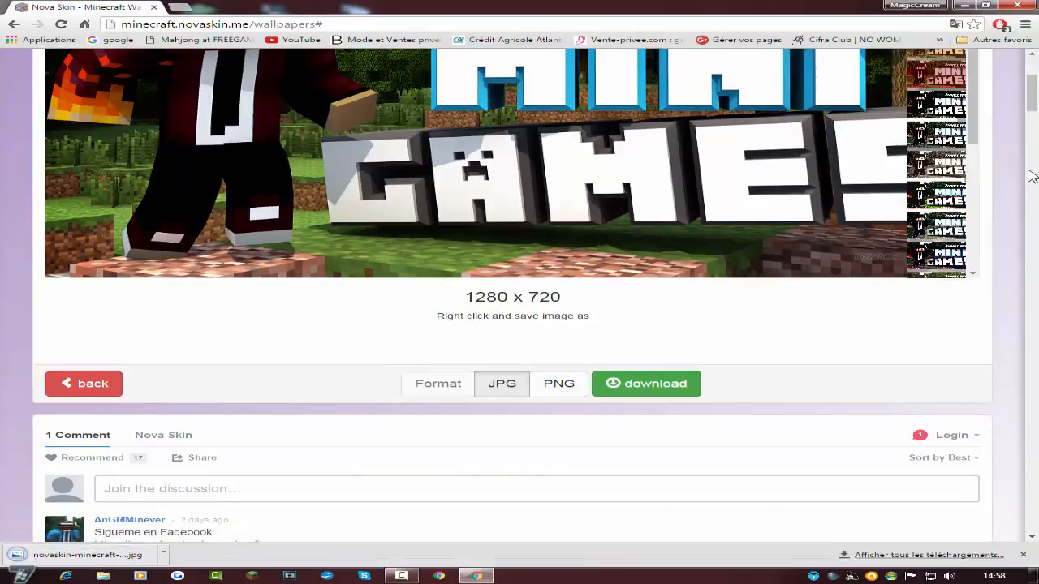
- Show the desktop, view the downloaded novaskin-minecraft-wallpaper (1) picture, and close the photo viewer
key(super+d)
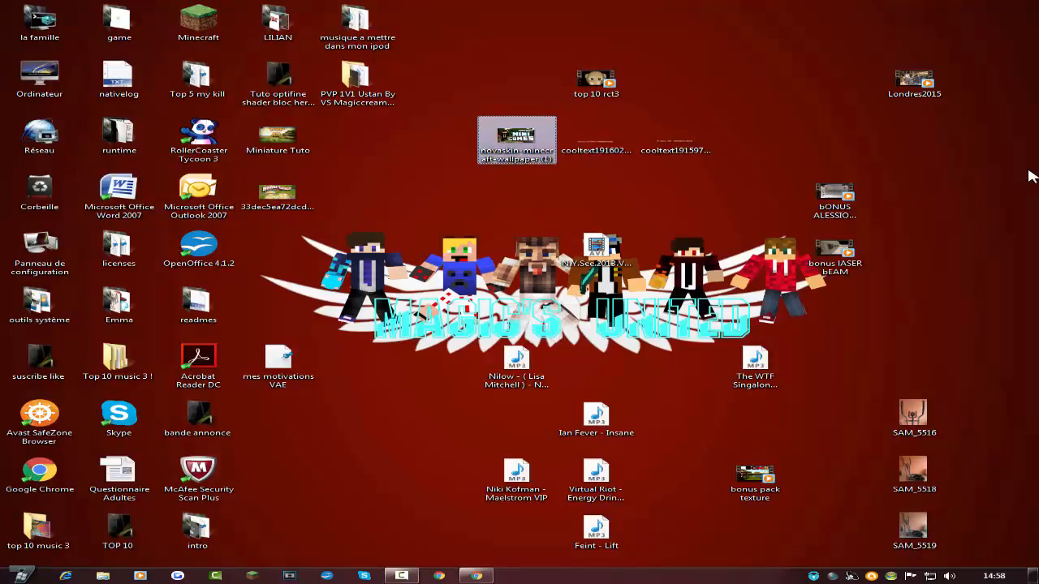
key(Return)
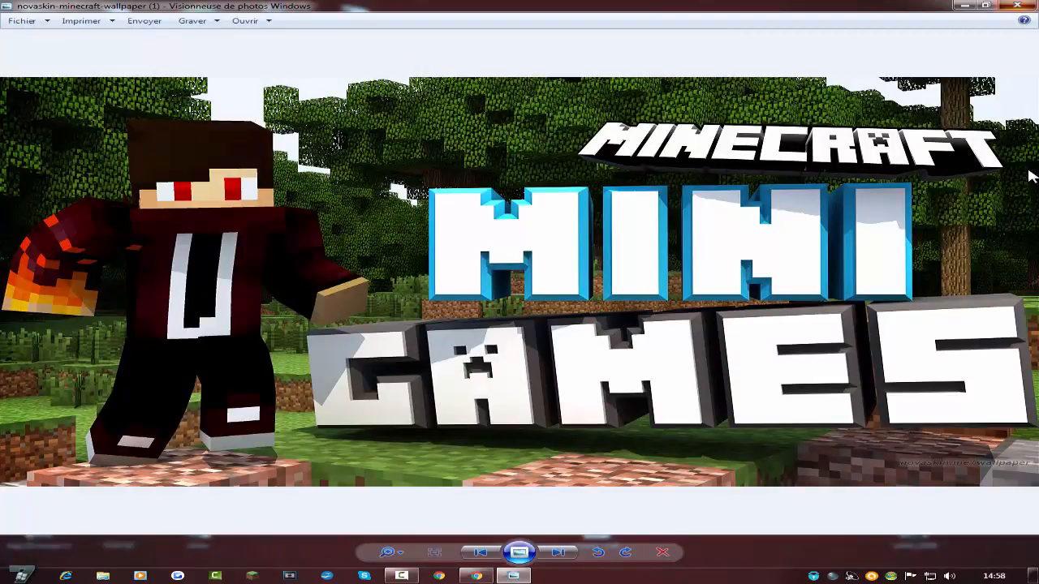
click(1017, 5)
- Open the downloaded Minigames wallpaper in Paint and resize it to 1800 × 1000 pixels without keeping the proportions
right_click(514, 149)
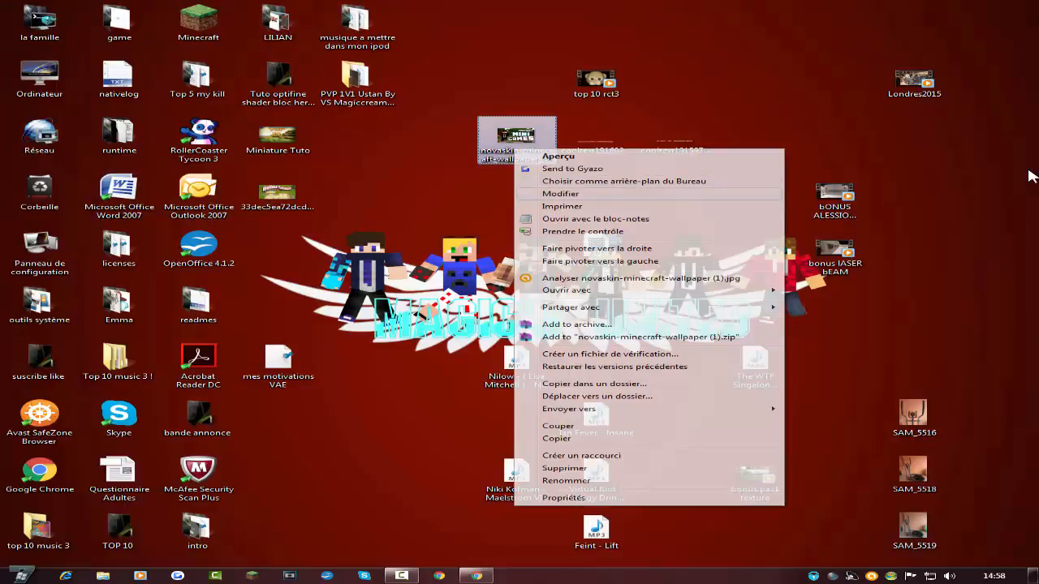
click(561, 194)
key(ctrl+w)
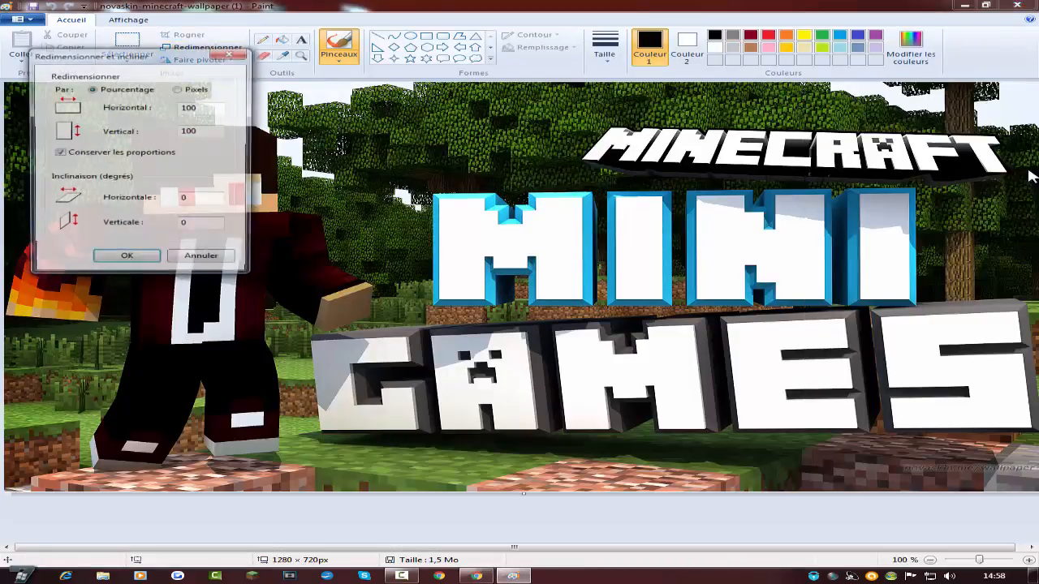
click(177, 89)
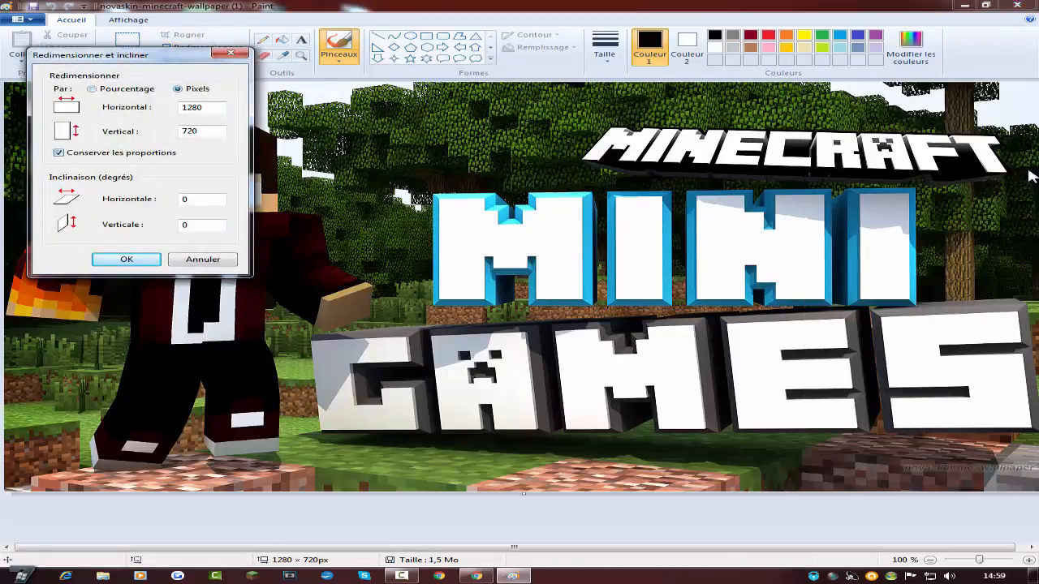
key(Tab)
text(1800)
key(Tab)
text(100)
key(Return)
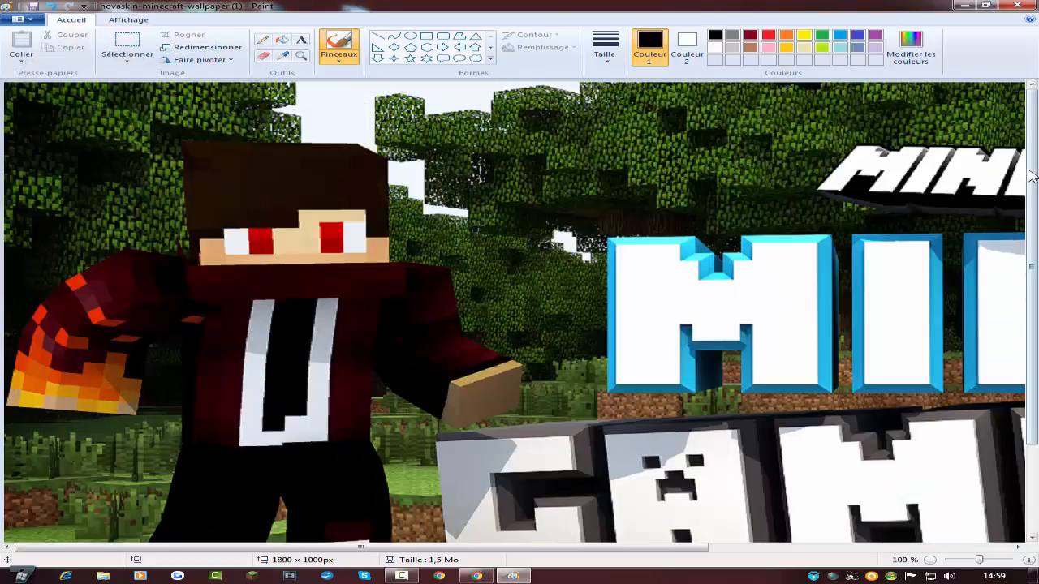
- Close Paint saving the resized Minigames wallpaper, view the picture from the desktop, and close the photo viewer
key(alt+F4)
key(Return)
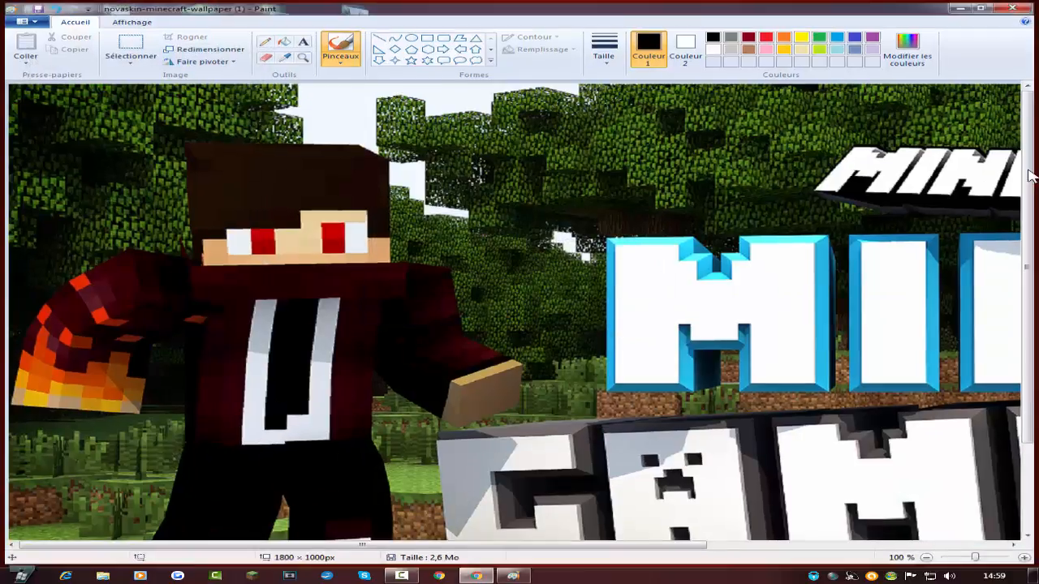
key(Return)
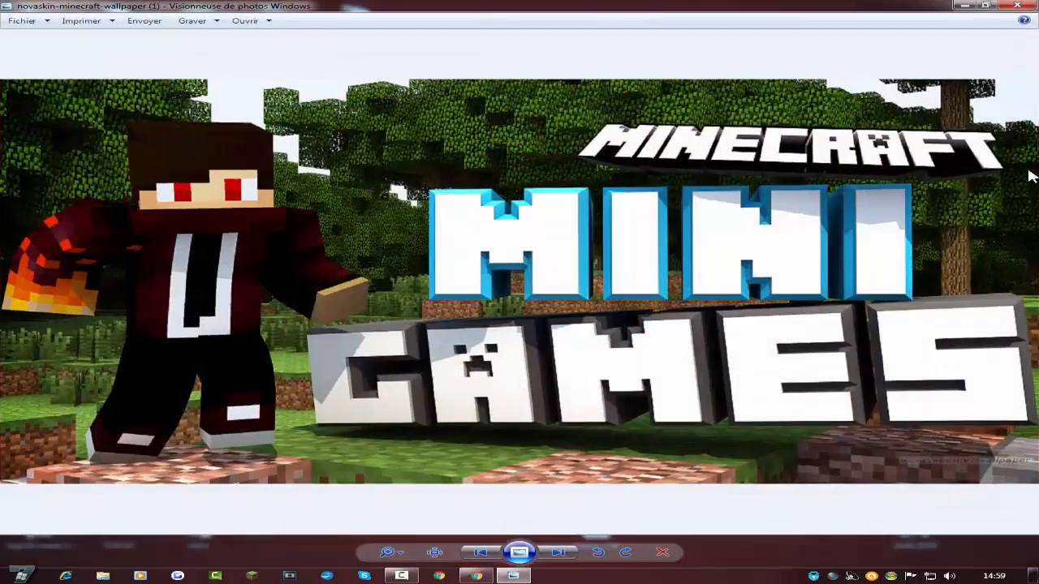
key(alt+F4)
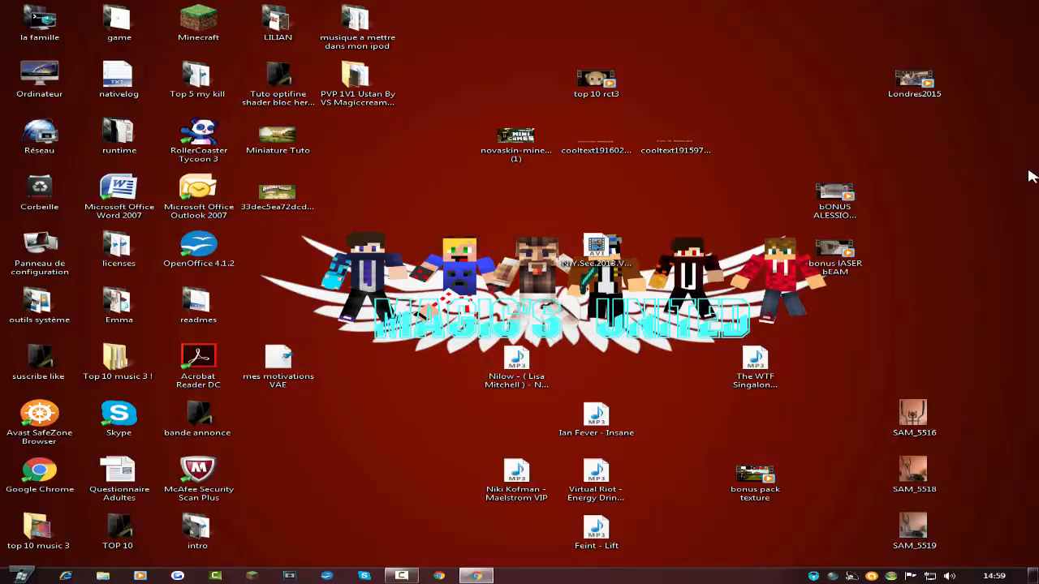
- Return to the Nova Skin page in the browser and dismiss the downloads bar
click(477, 577)
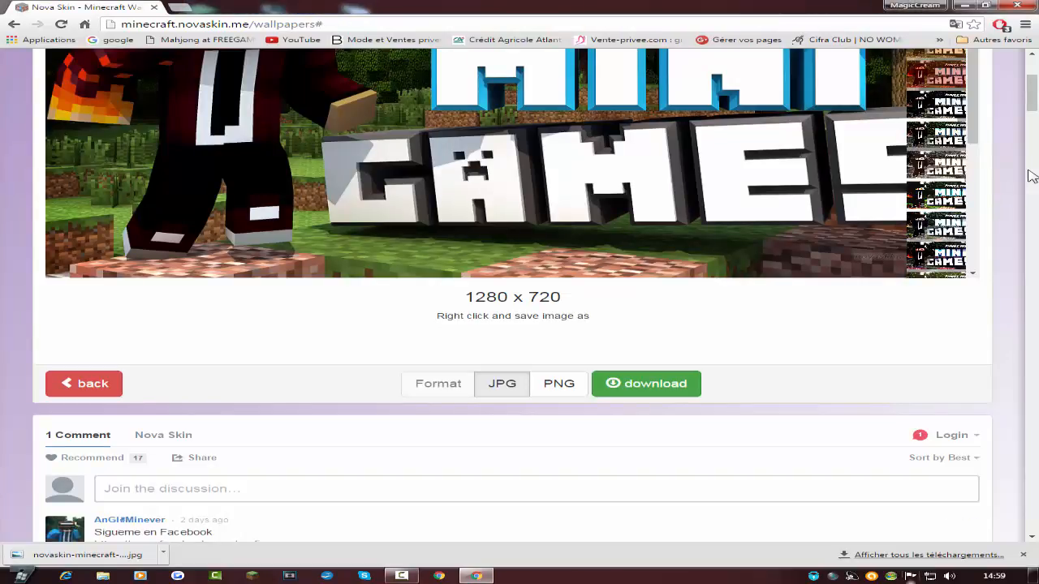
click(1022, 554)
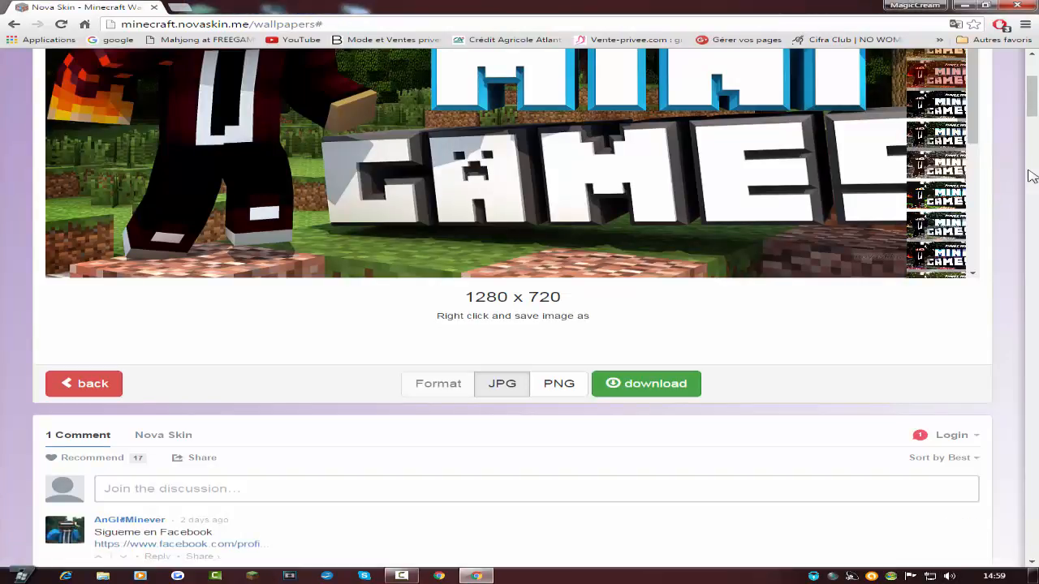